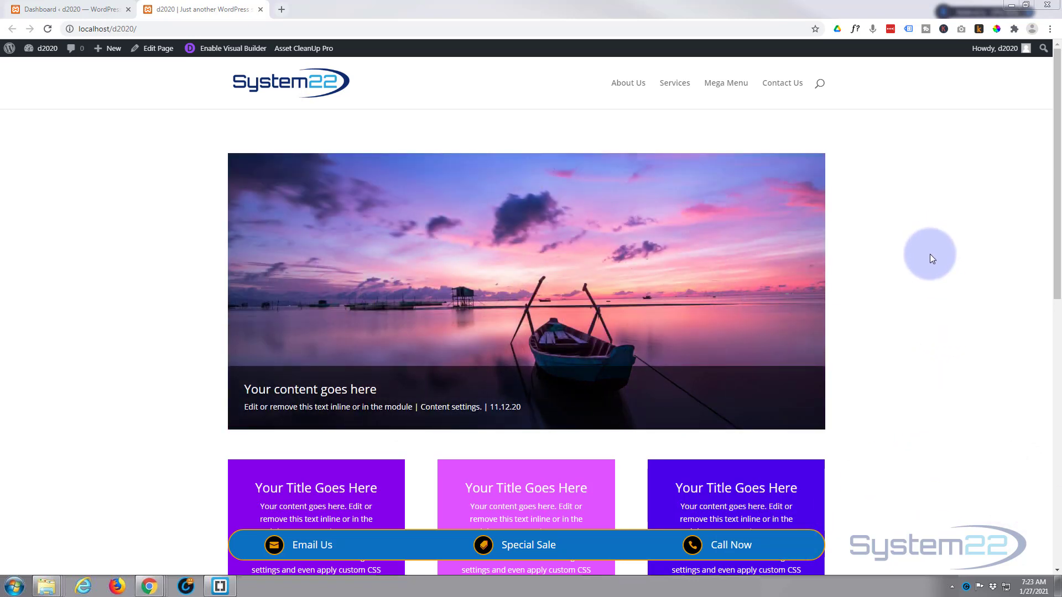
Step: Go to the WordPress dashboard and open Divi's Theme Builder
{"action": "scroll", "coordinate": [930, 254], "scroll_direction": "down", "scroll_amount": 8}
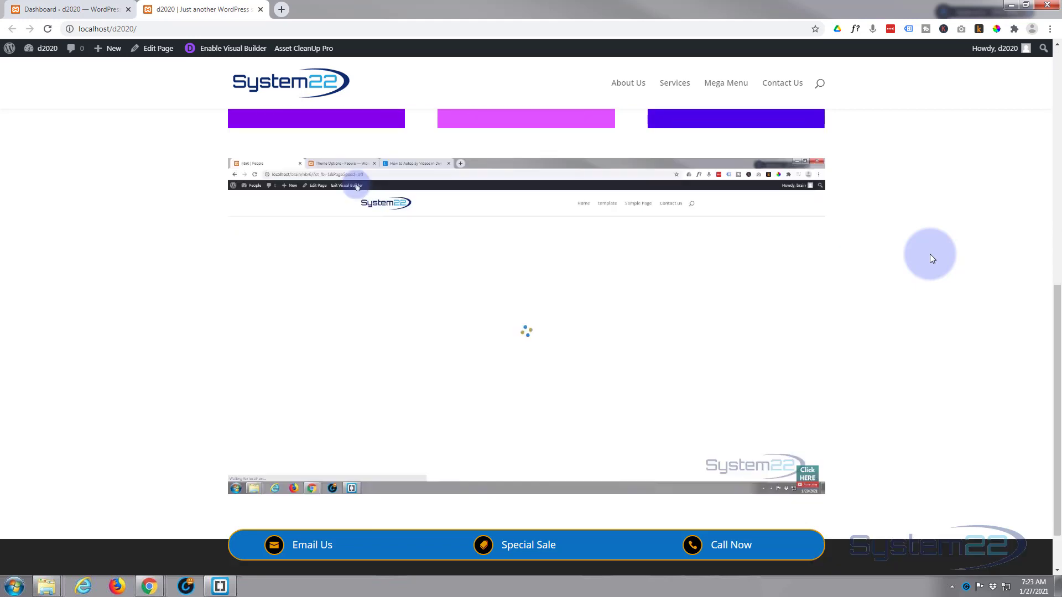
{"action": "scroll", "coordinate": [931, 254], "scroll_direction": "down", "scroll_amount": 1}
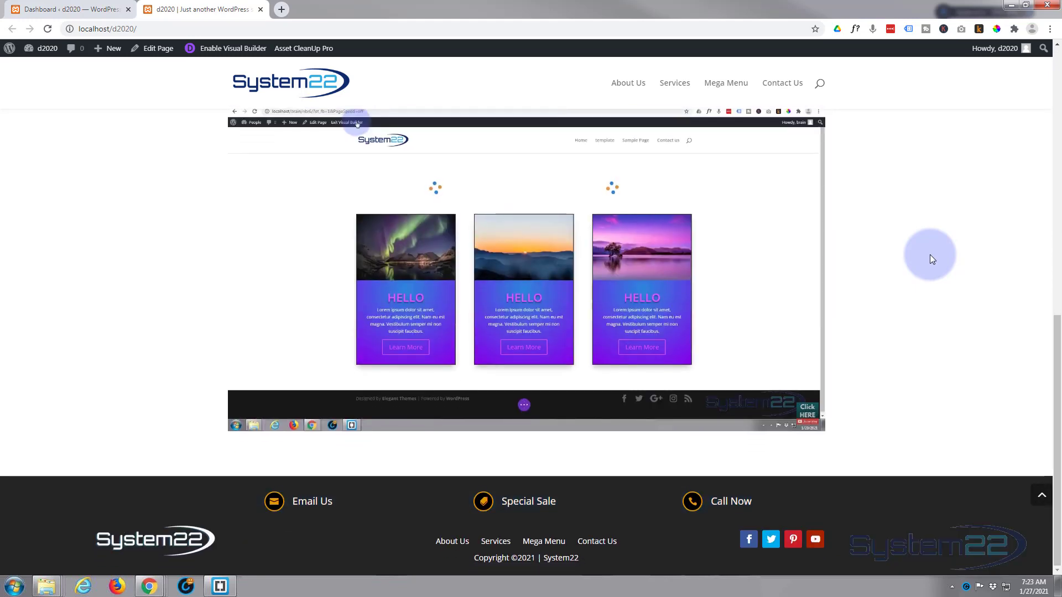
{"action": "scroll", "coordinate": [930, 255], "scroll_direction": "up", "scroll_amount": 2}
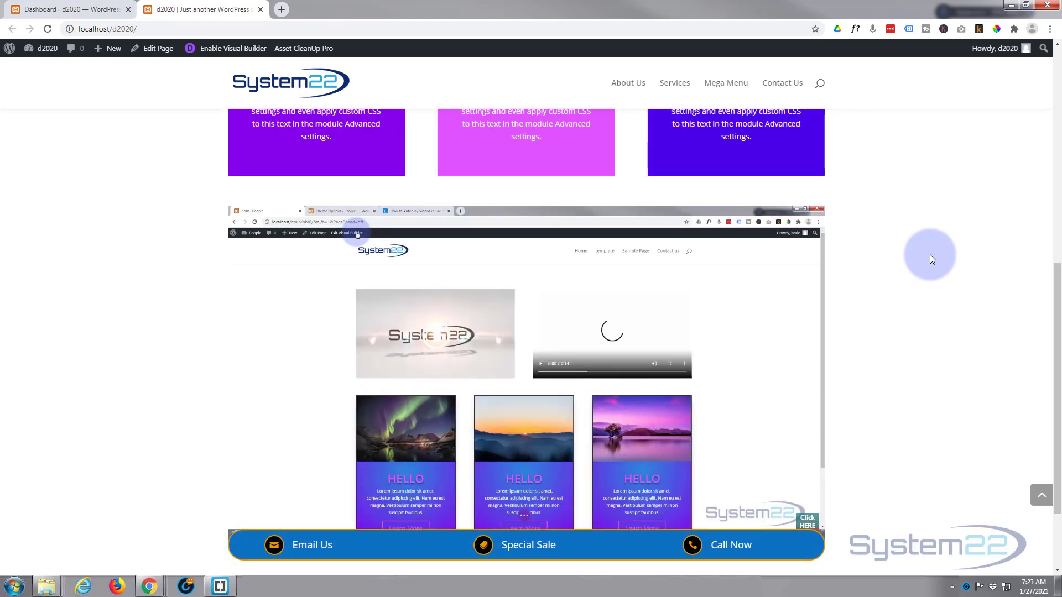
{"action": "scroll", "coordinate": [931, 255], "scroll_direction": "down", "scroll_amount": 2}
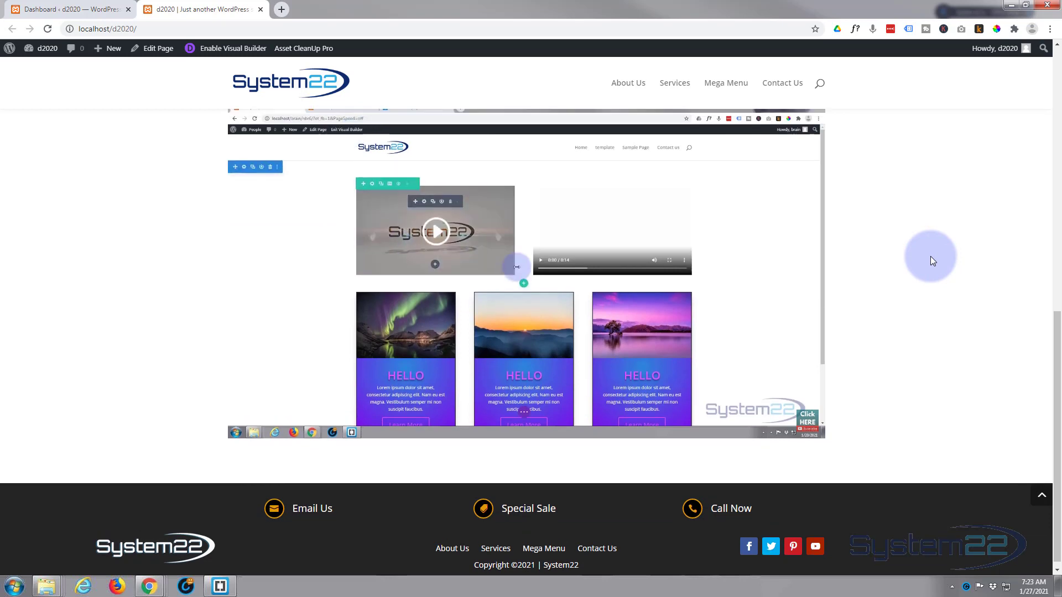
{"action": "scroll", "coordinate": [930, 257], "scroll_direction": "up", "scroll_amount": 2}
{"action": "scroll", "coordinate": [930, 256], "scroll_direction": "down", "scroll_amount": 2}
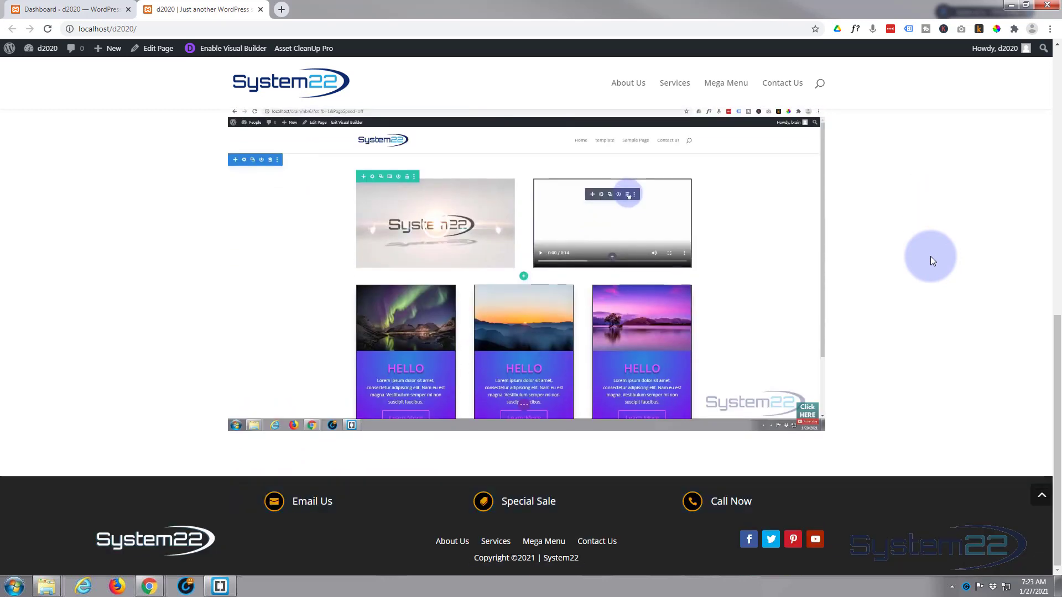
{"action": "scroll", "coordinate": [930, 256], "scroll_direction": "up", "scroll_amount": 2}
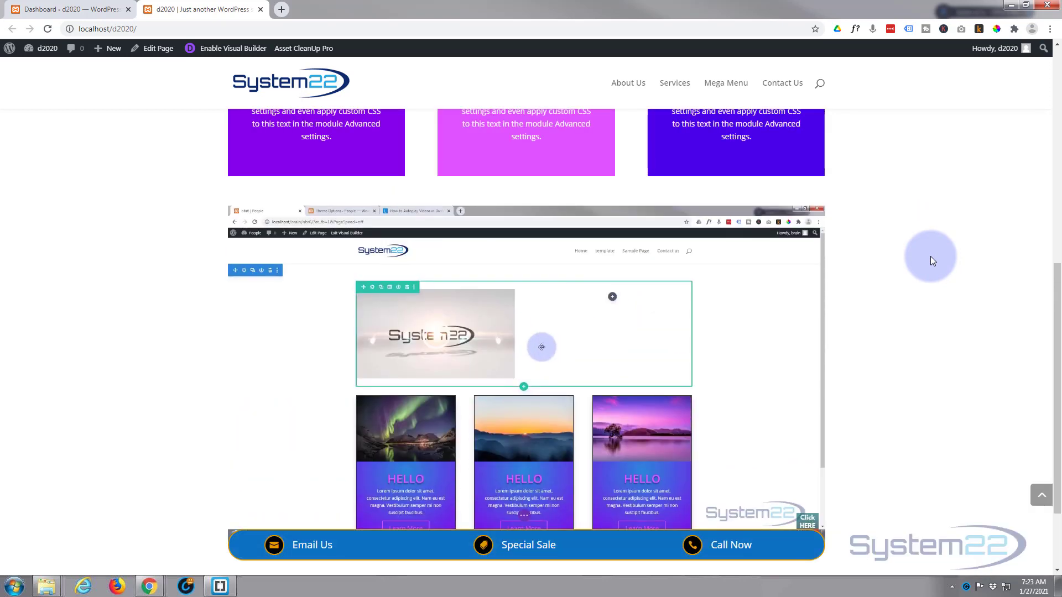
{"action": "scroll", "coordinate": [930, 256], "scroll_direction": "down", "scroll_amount": 2}
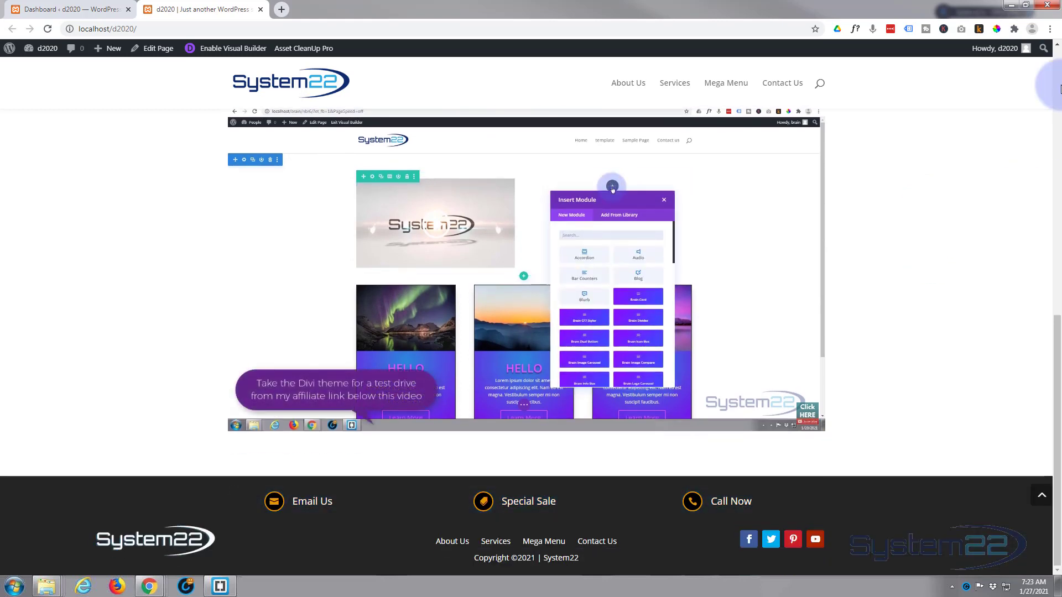
{"action": "left_click", "coordinate": [71, 10]}
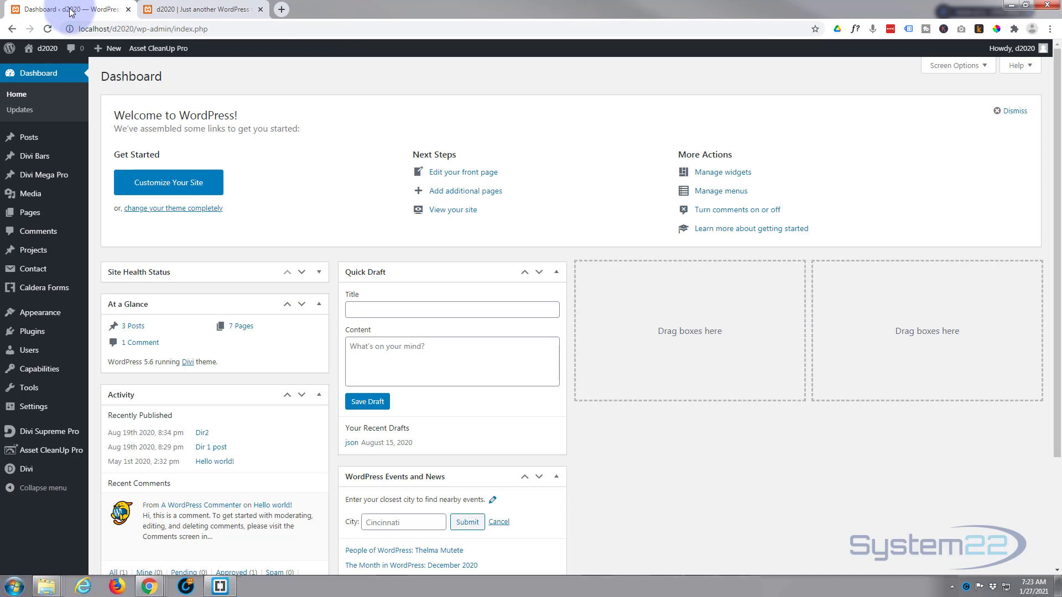
{"action": "mouse_move", "coordinate": [28, 471]}
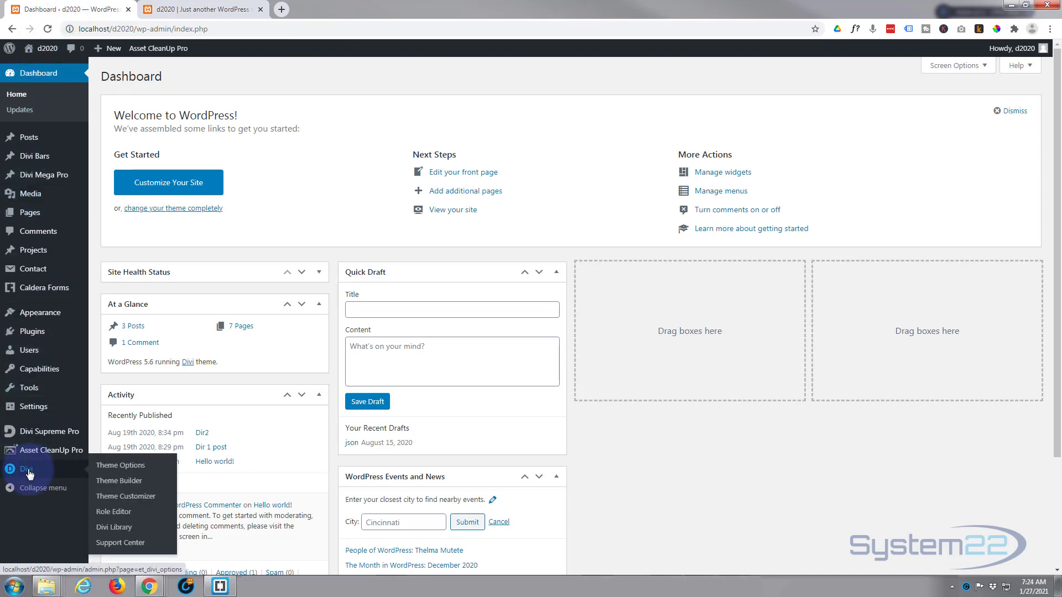
{"action": "left_click", "coordinate": [122, 487]}
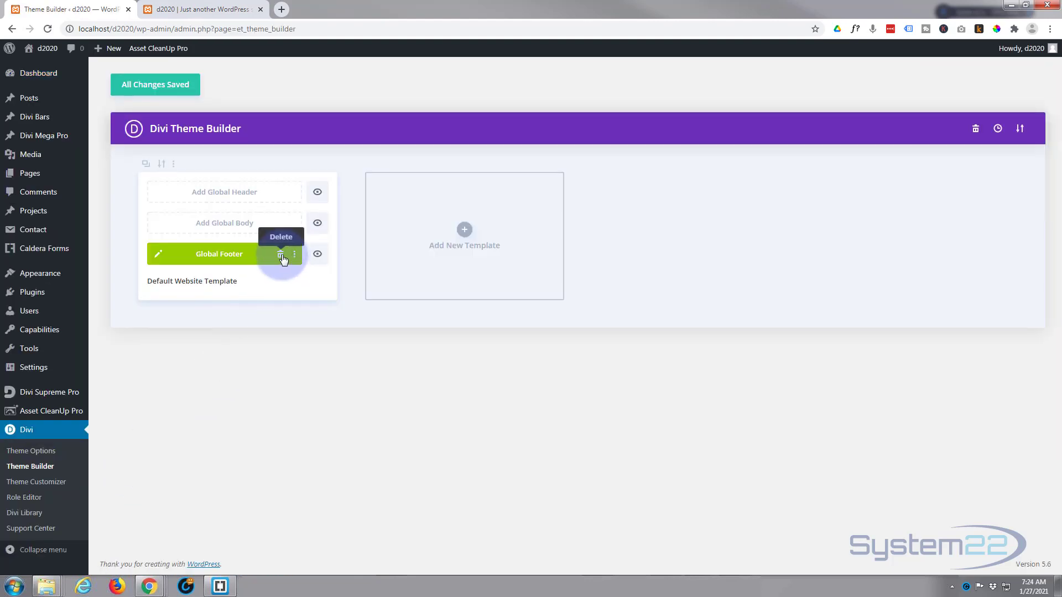
Step: Delete the Default Website Template's Global Footer and choose Build Global Footer
{"action": "left_click", "coordinate": [281, 255]}
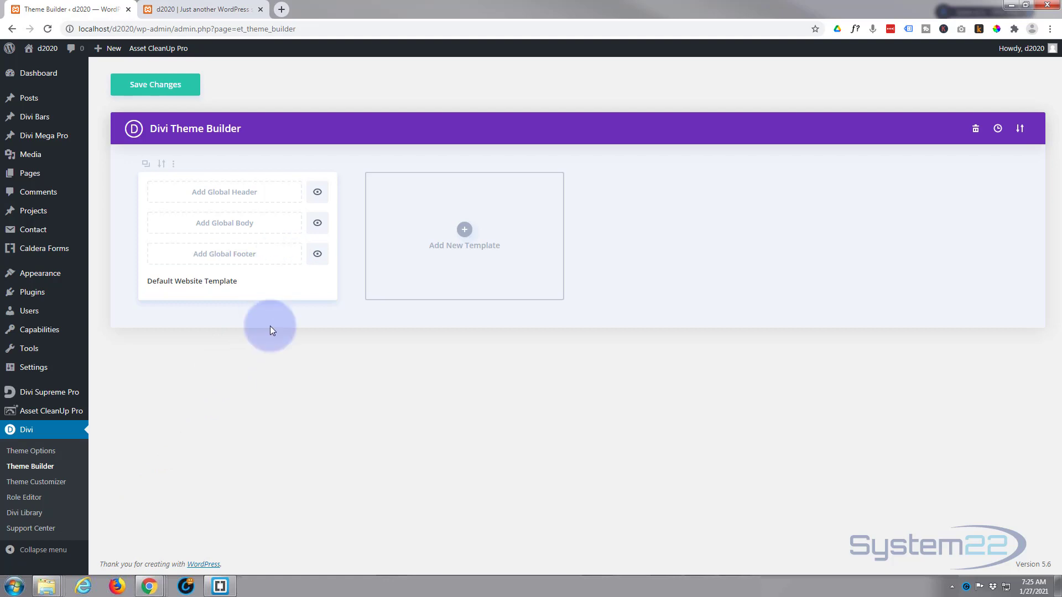
{"action": "left_click", "coordinate": [216, 260]}
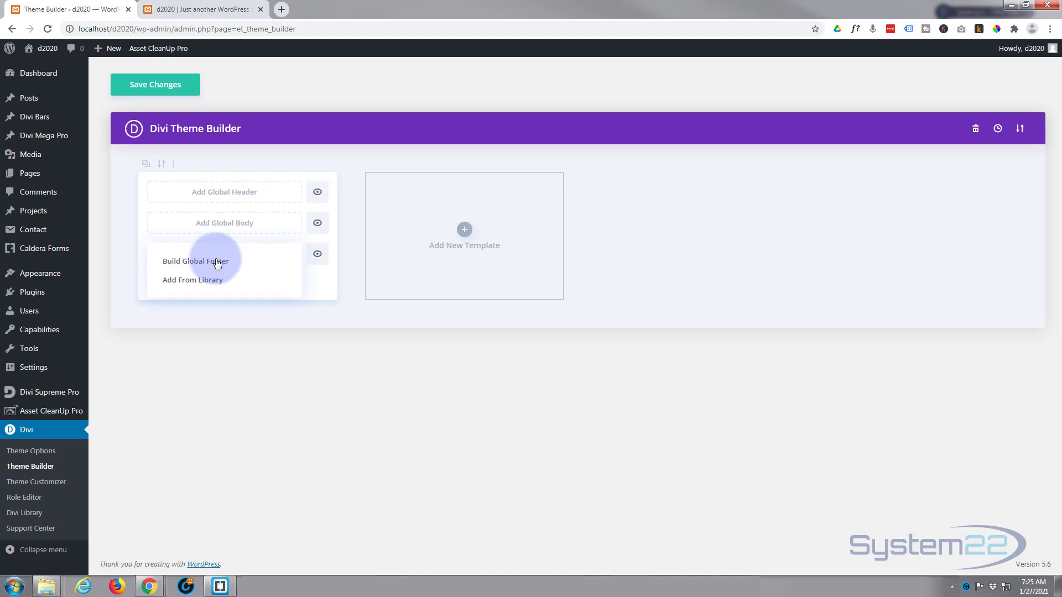
{"action": "left_click", "coordinate": [216, 262]}
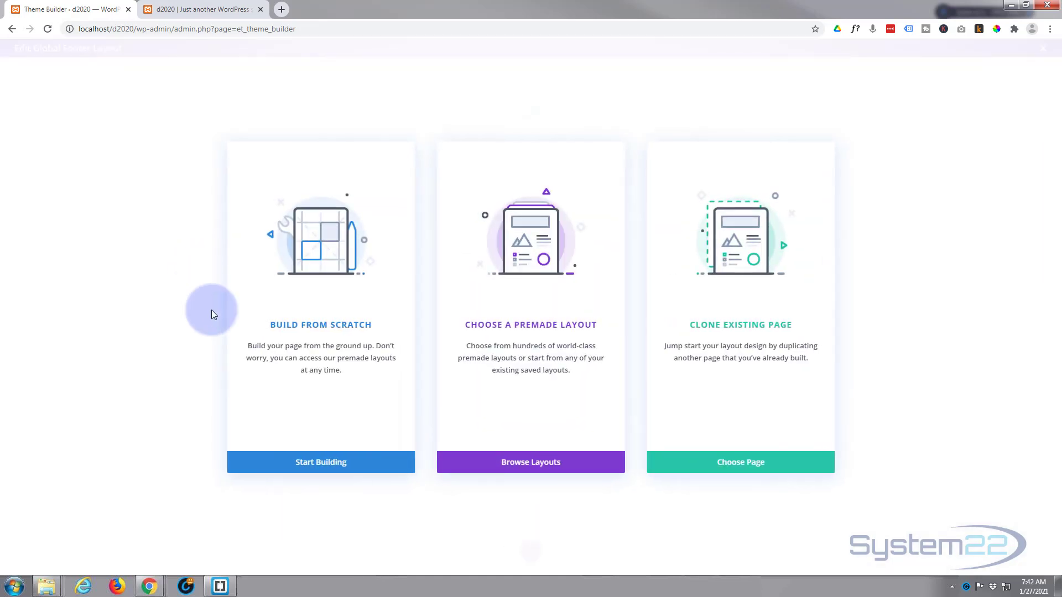
Step: Start the footer from scratch with one empty three-column row
{"action": "left_click", "coordinate": [308, 463]}
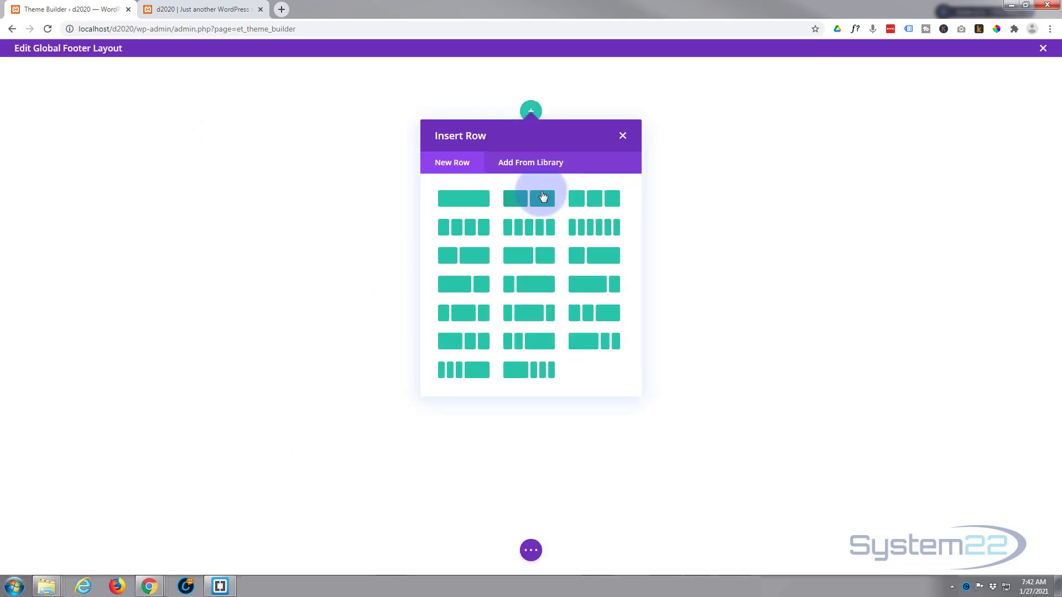
{"action": "left_click", "coordinate": [590, 205]}
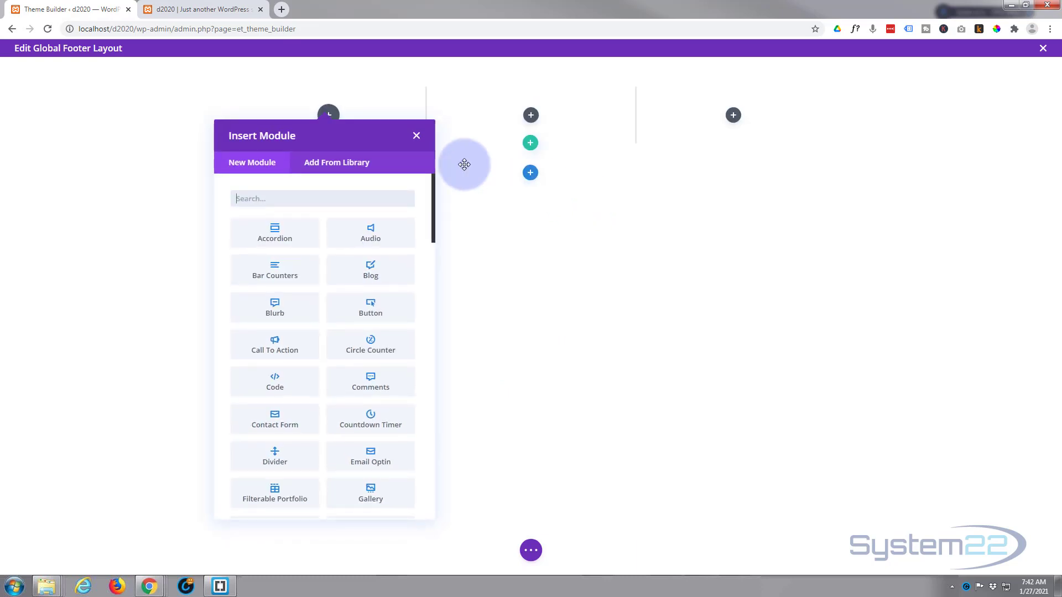
{"action": "left_click", "coordinate": [416, 136]}
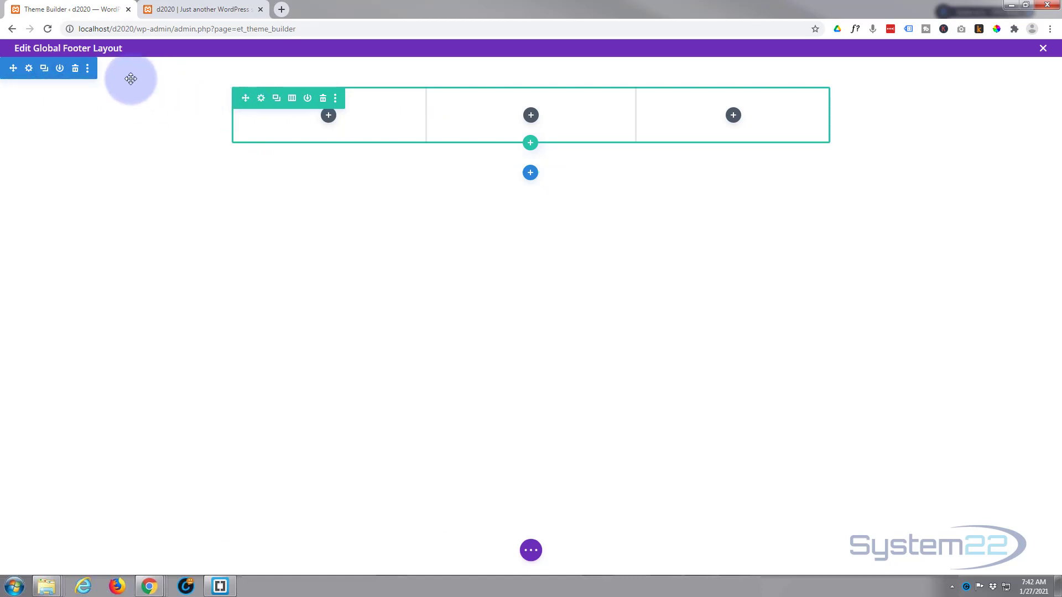
Step: Give the footer section a dark charcoal grey background from the full palette and save
{"action": "left_click", "coordinate": [29, 69]}
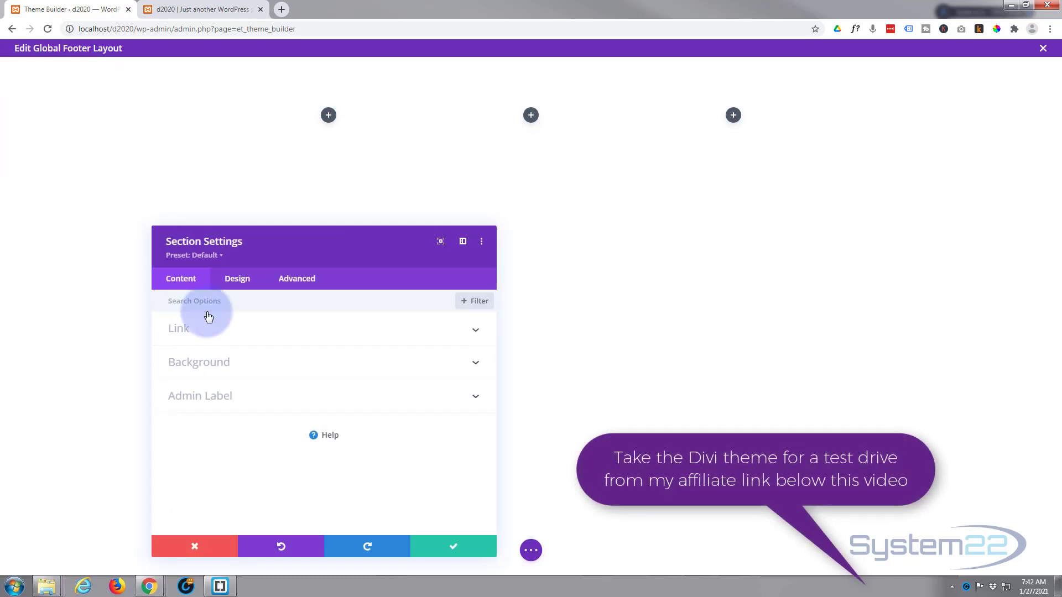
{"action": "left_click", "coordinate": [291, 370]}
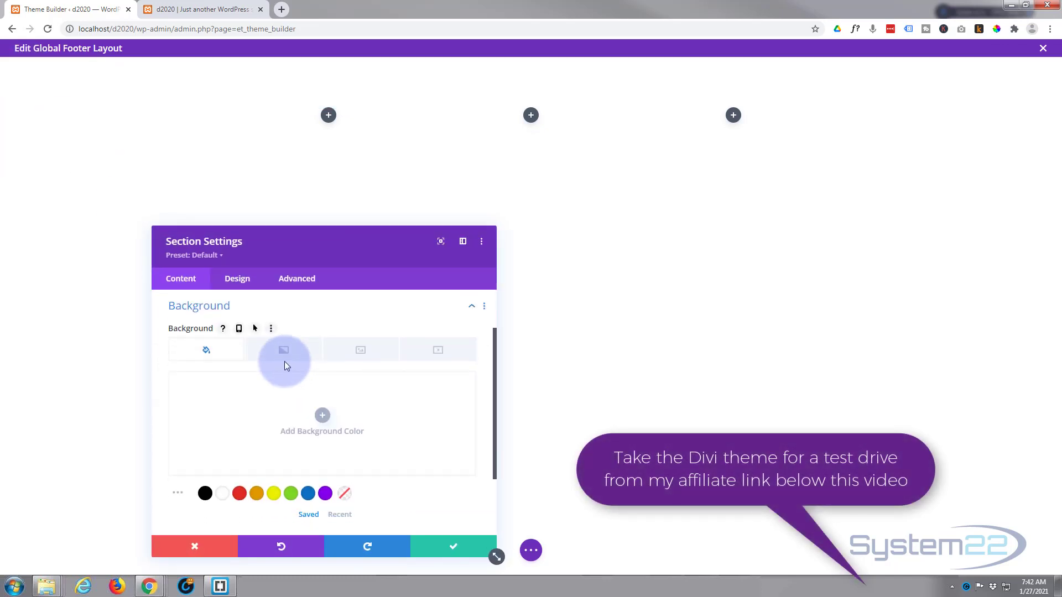
{"action": "scroll", "coordinate": [286, 366], "scroll_direction": "down", "scroll_amount": 1}
{"action": "left_click", "coordinate": [201, 440]}
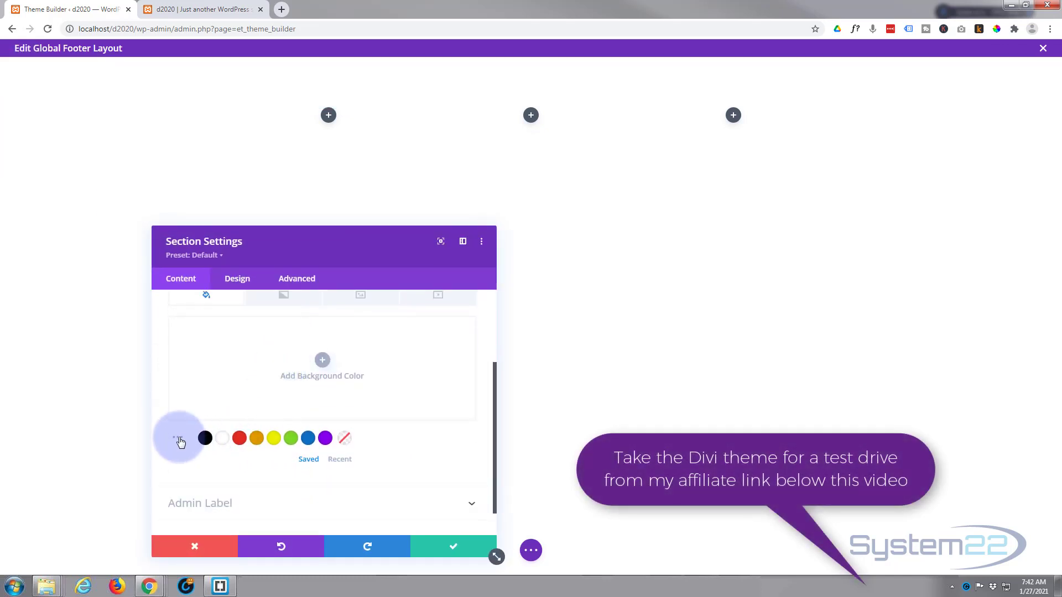
{"action": "left_click", "coordinate": [180, 440]}
{"action": "scroll", "coordinate": [180, 442], "scroll_direction": "down", "scroll_amount": 1}
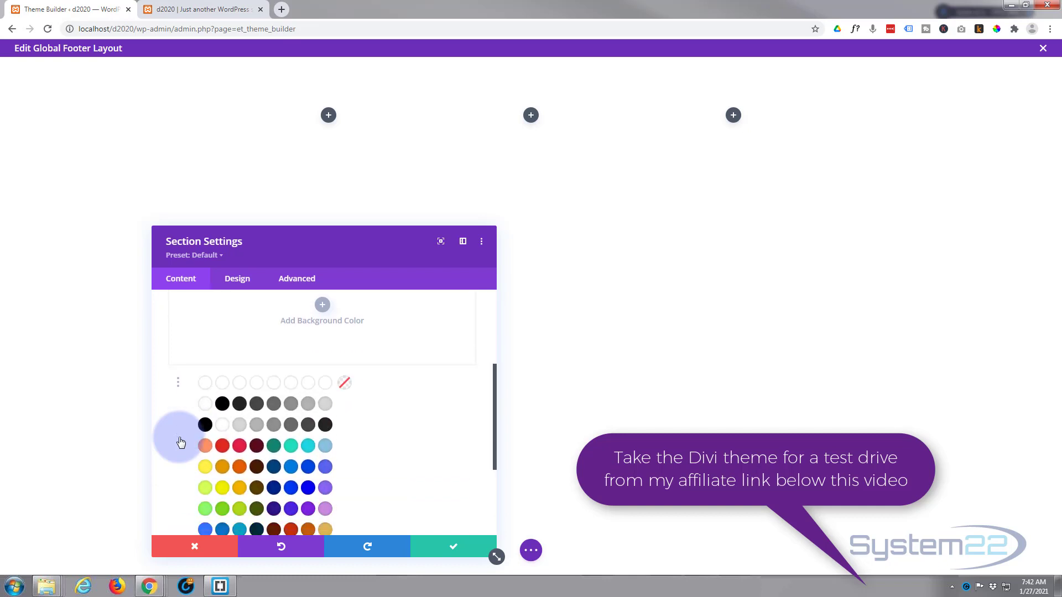
{"action": "left_click", "coordinate": [239, 404]}
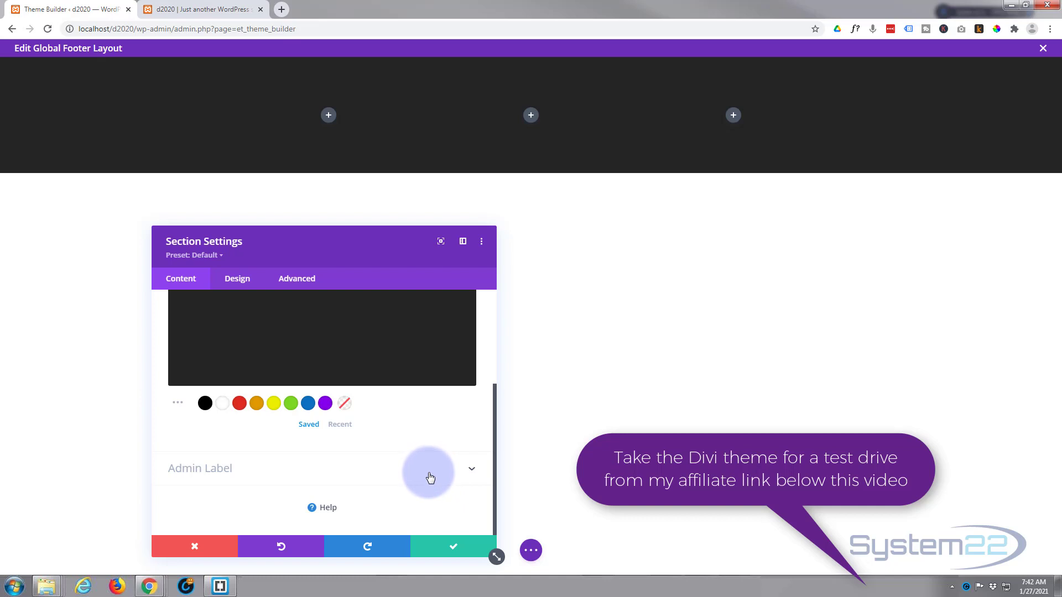
{"action": "left_click", "coordinate": [454, 545]}
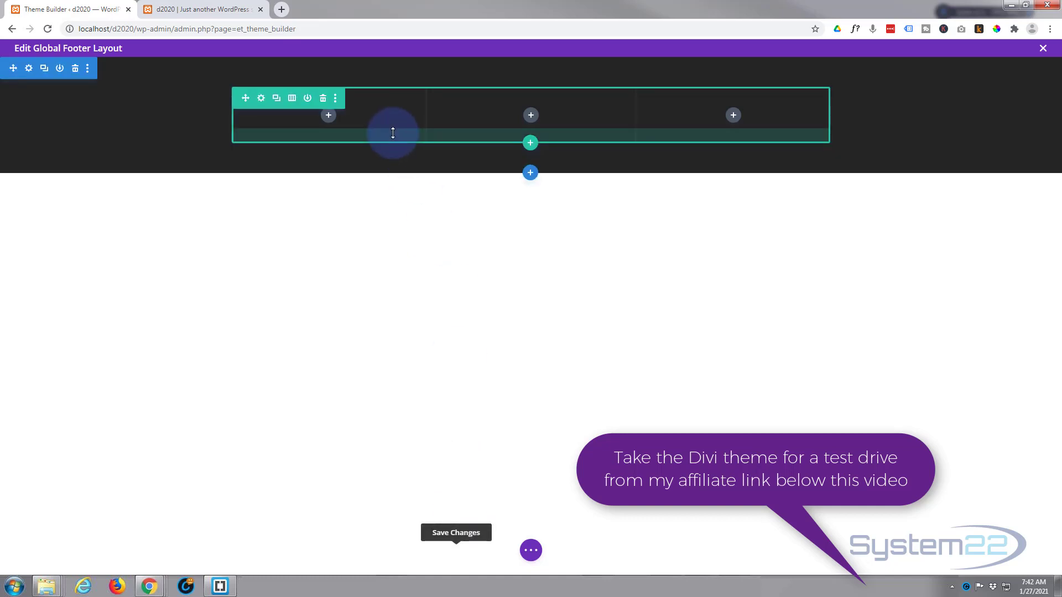
Step: Set the footer row's Width and Max Width both to 100% and save
{"action": "left_click", "coordinate": [262, 100]}
{"action": "left_click", "coordinate": [242, 279]}
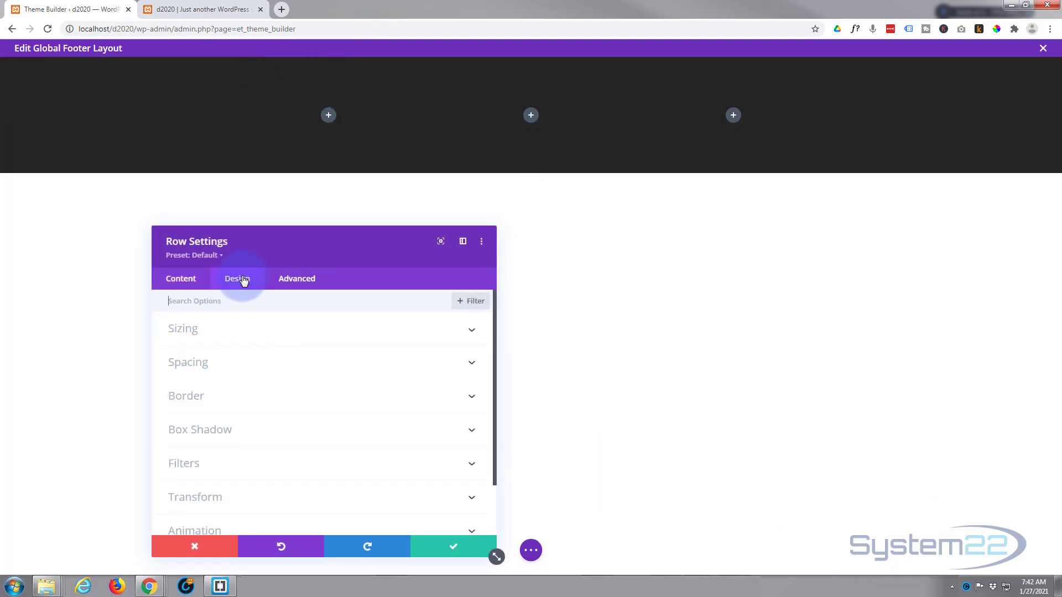
{"action": "left_click", "coordinate": [334, 336]}
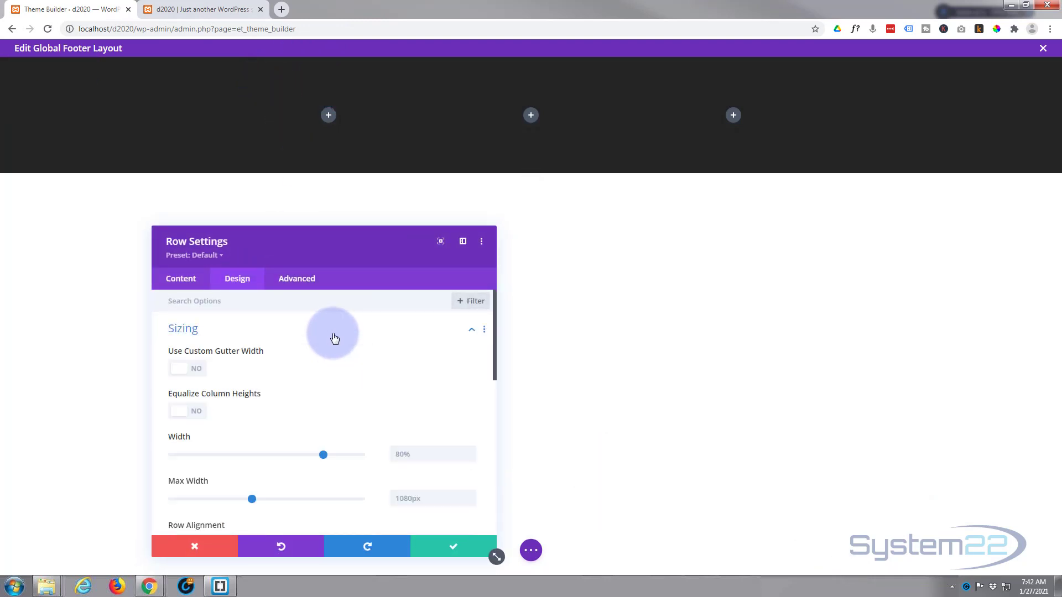
{"action": "left_click_drag", "start_coordinate": [323, 453], "coordinate": [381, 454]}
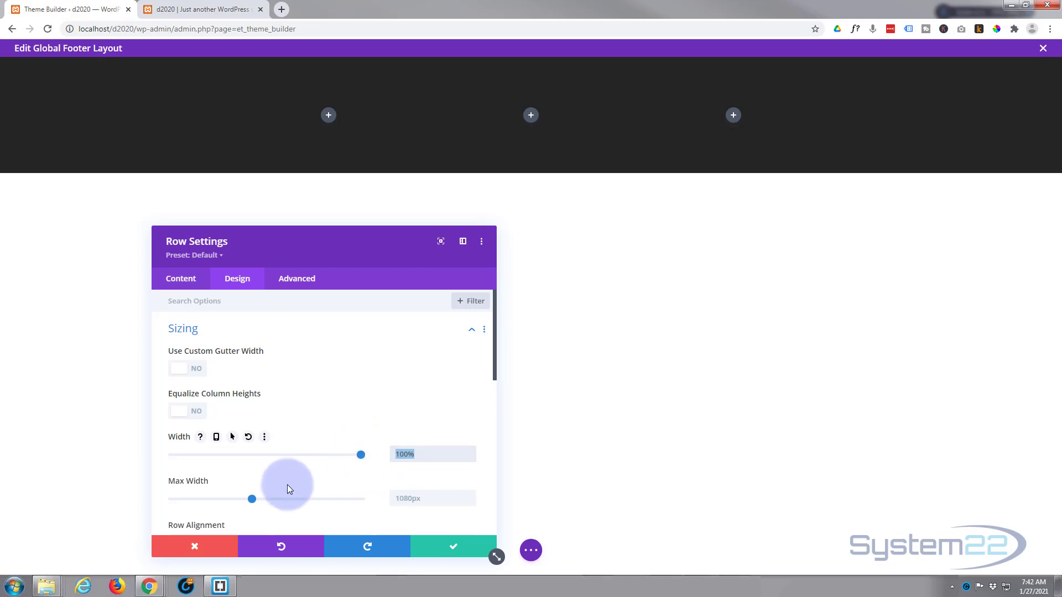
{"action": "left_click", "coordinate": [397, 499]}
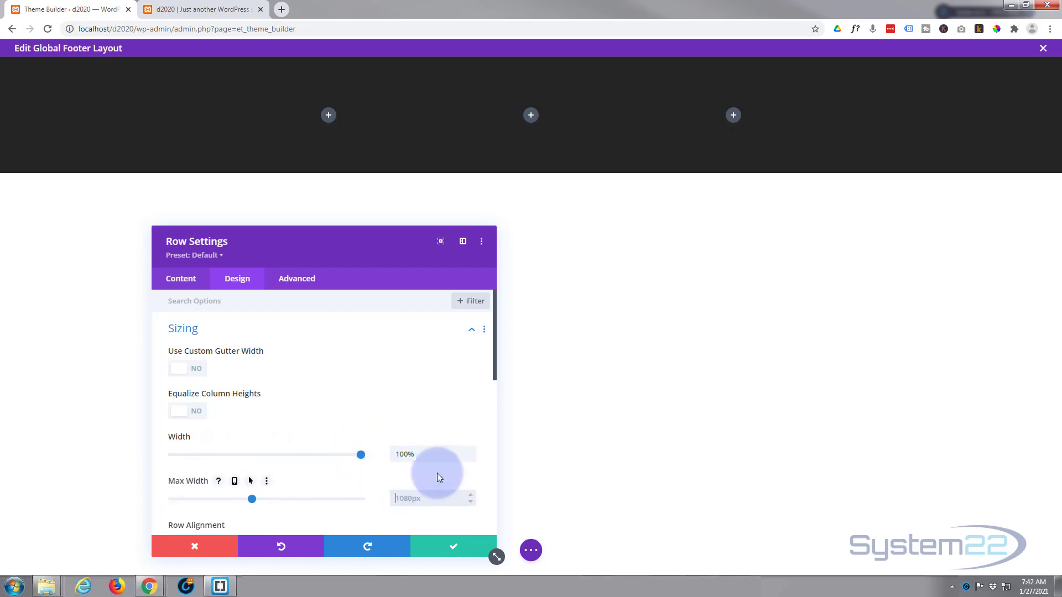
{"action": "type", "text": "100%"}
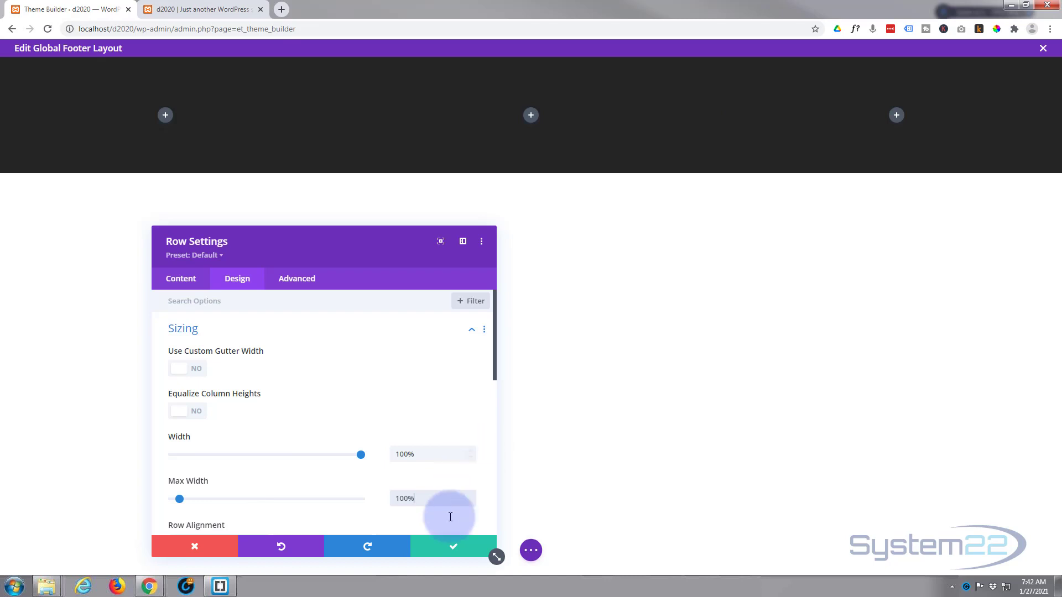
{"action": "left_click", "coordinate": [456, 548]}
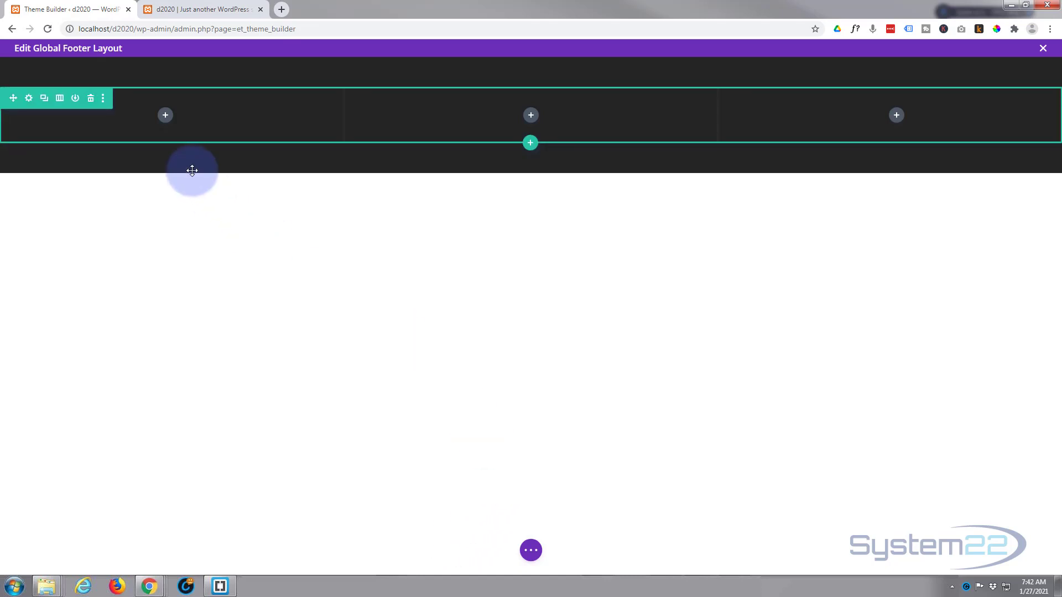
Step: Add an Image module to column one with the System22 logo-w60.png from the Media Library
{"action": "left_click", "coordinate": [166, 117]}
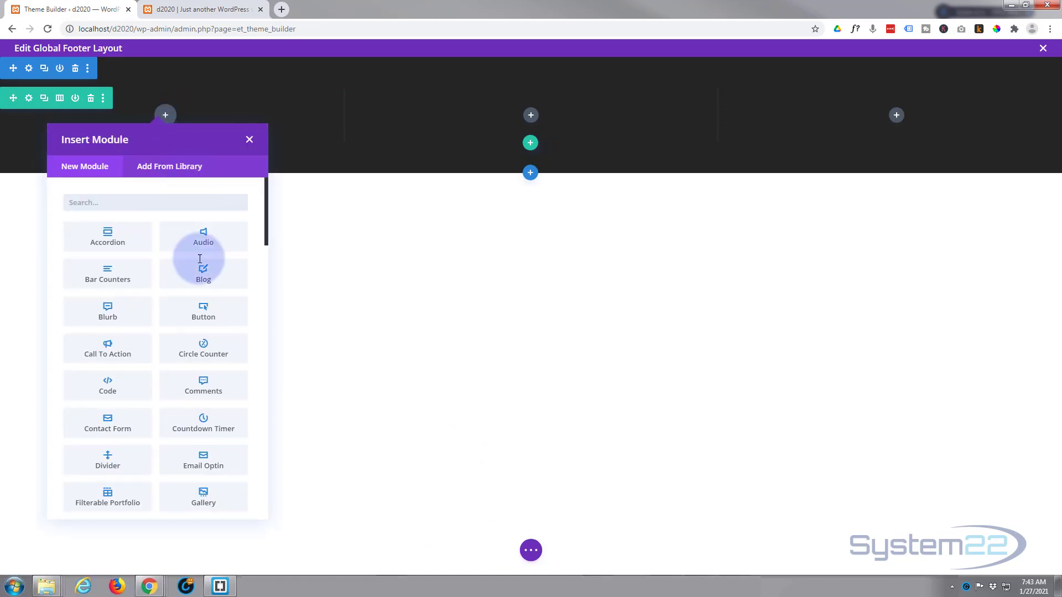
{"action": "scroll", "coordinate": [191, 394], "scroll_direction": "down", "scroll_amount": 3}
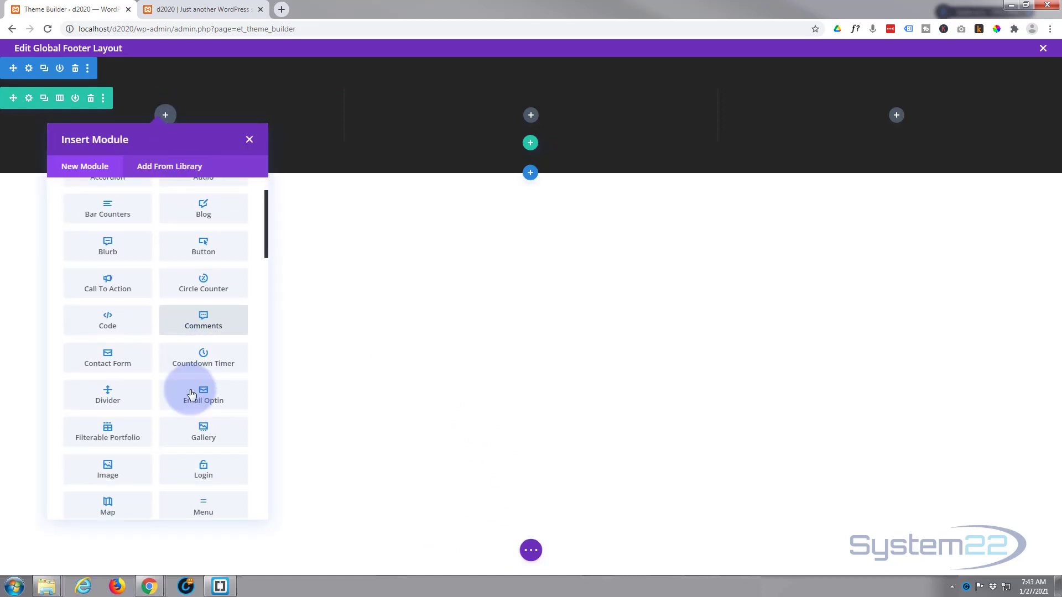
{"action": "left_click", "coordinate": [109, 376]}
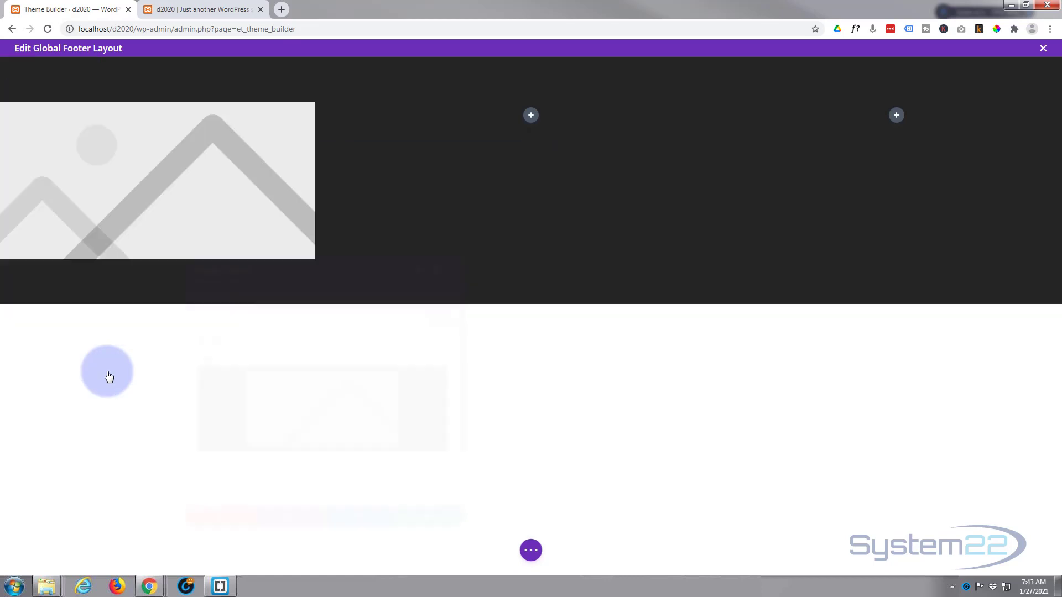
{"action": "left_click", "coordinate": [303, 435]}
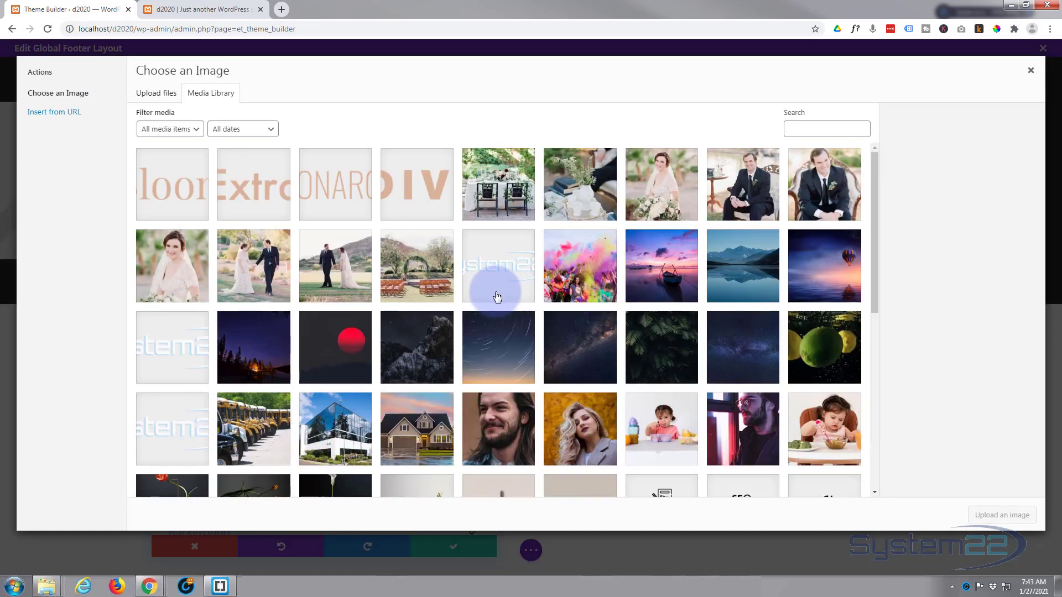
{"action": "left_click", "coordinate": [498, 297]}
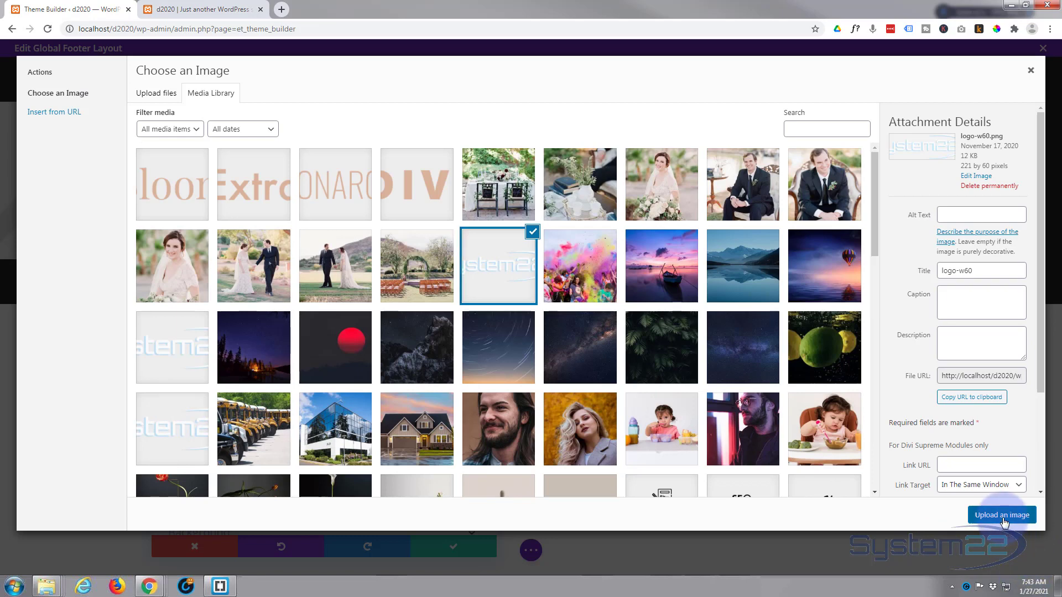
{"action": "left_click", "coordinate": [1002, 516]}
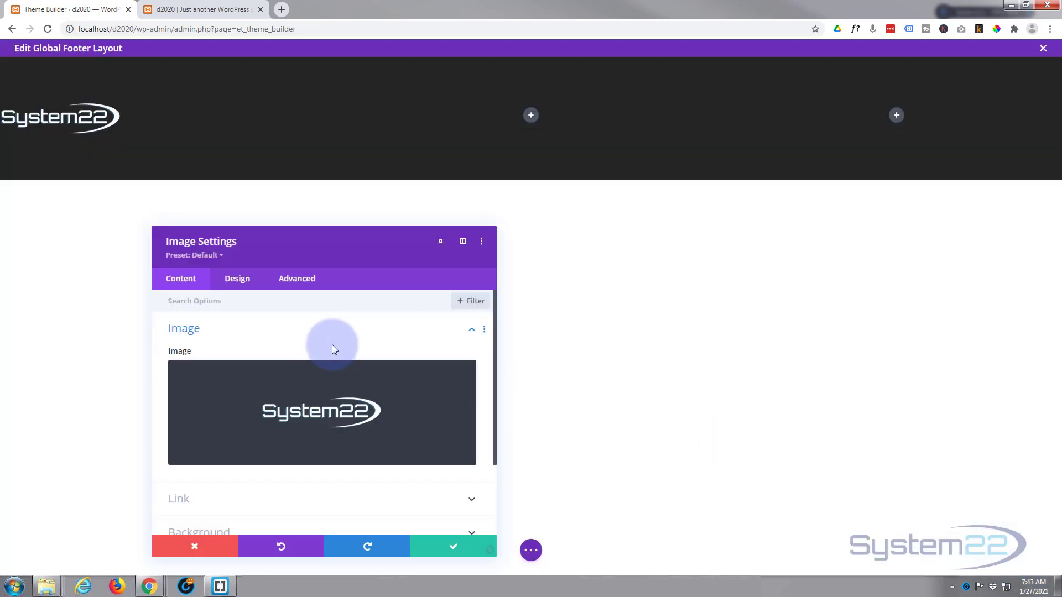
Step: Center-align the logo in its column and save the image settings
{"action": "left_click", "coordinate": [238, 280]}
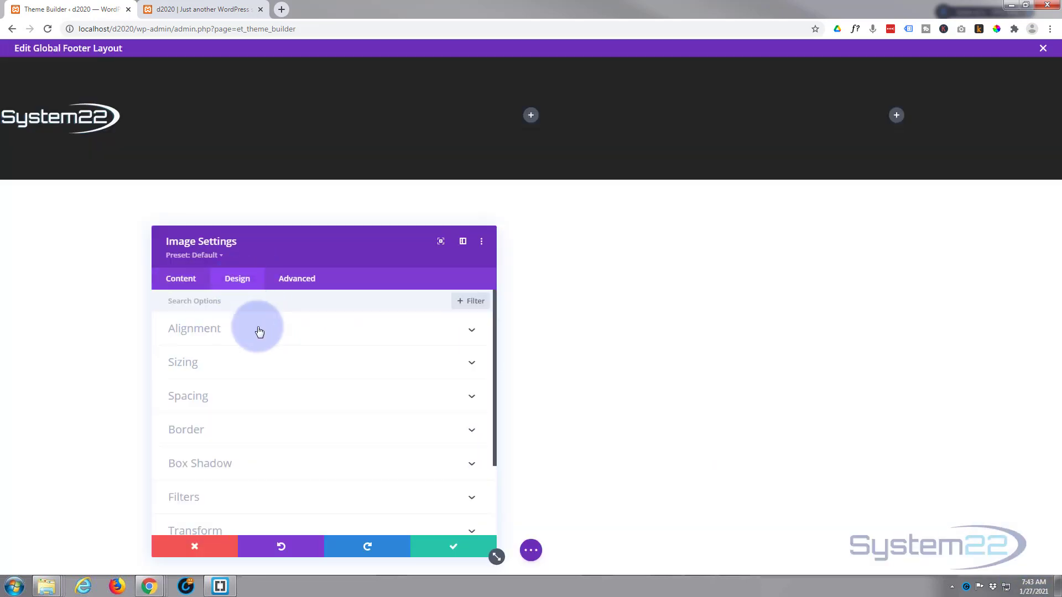
{"action": "left_click", "coordinate": [260, 331]}
{"action": "left_click", "coordinate": [324, 372]}
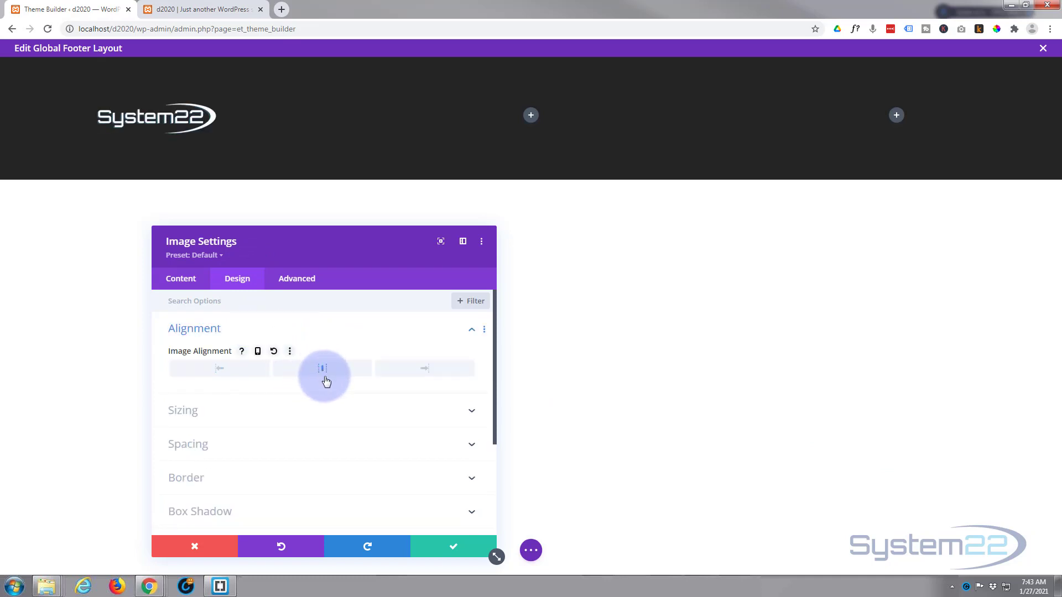
{"action": "left_click", "coordinate": [457, 547]}
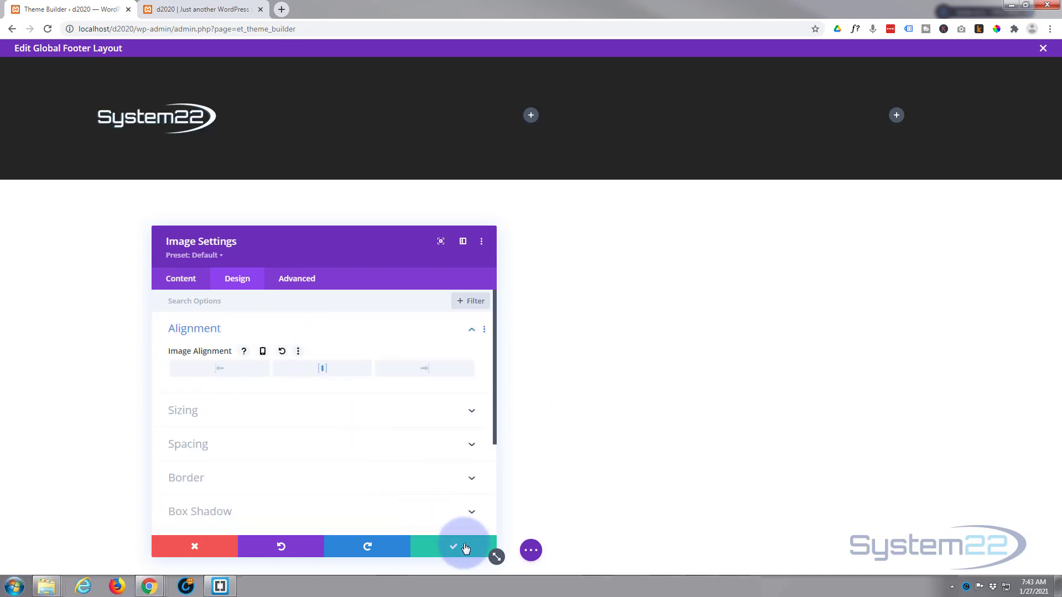
Step: Add a Menu module showing the 'main' menu to the footer's middle column
{"action": "left_click", "coordinate": [531, 117]}
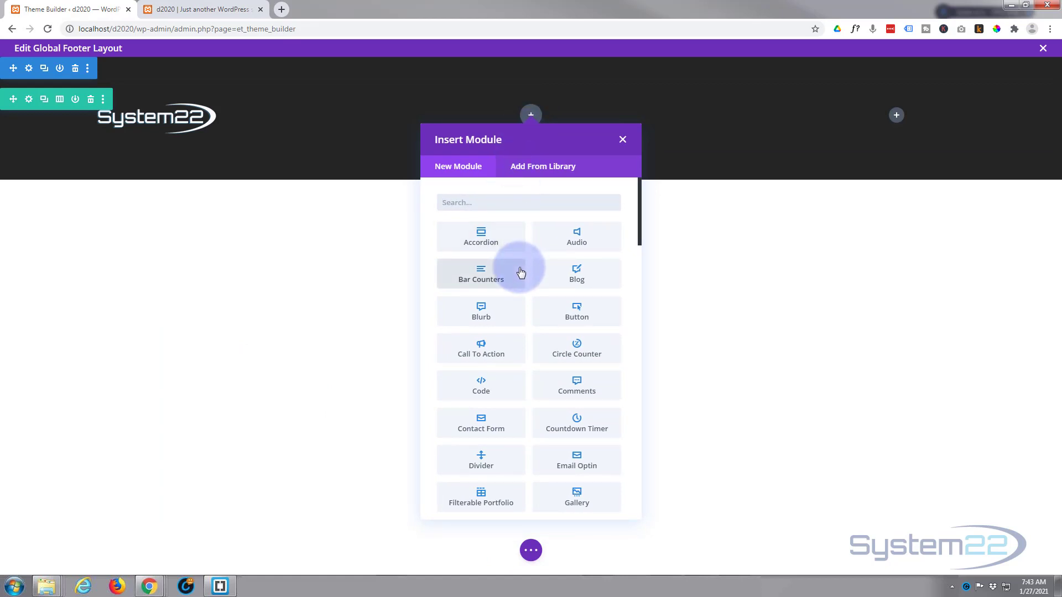
{"action": "scroll", "coordinate": [520, 272], "scroll_direction": "down", "scroll_amount": 3}
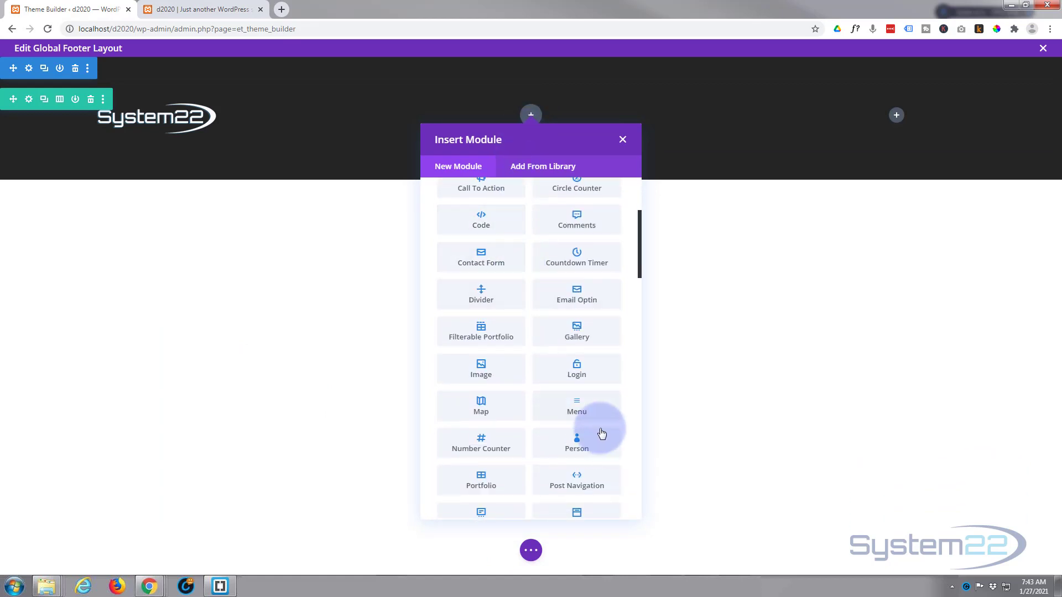
{"action": "left_click", "coordinate": [587, 414]}
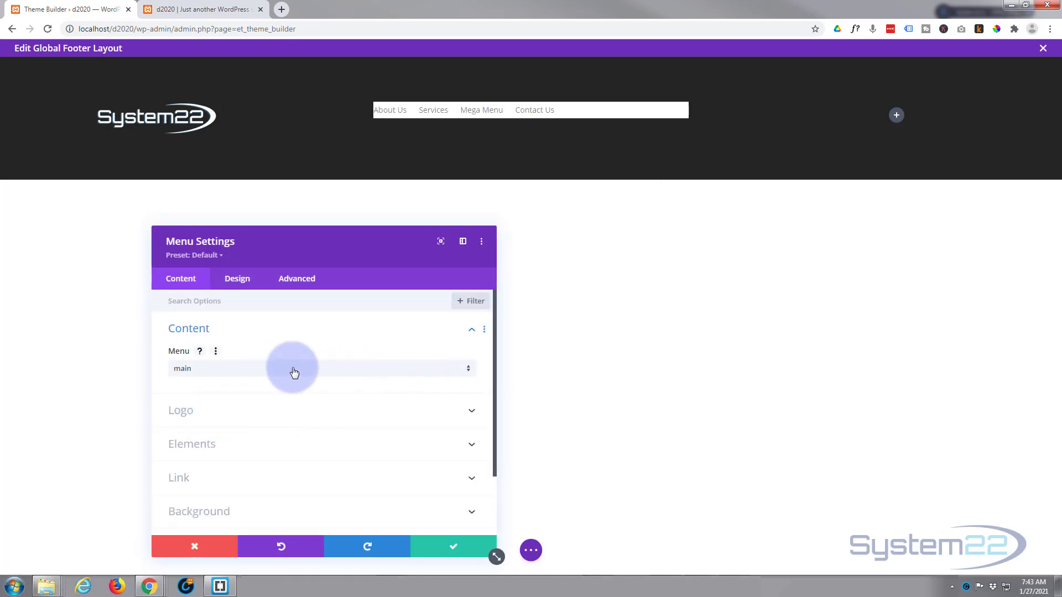
Step: Remove the footer menu's white background colour
{"action": "left_click", "coordinate": [245, 285]}
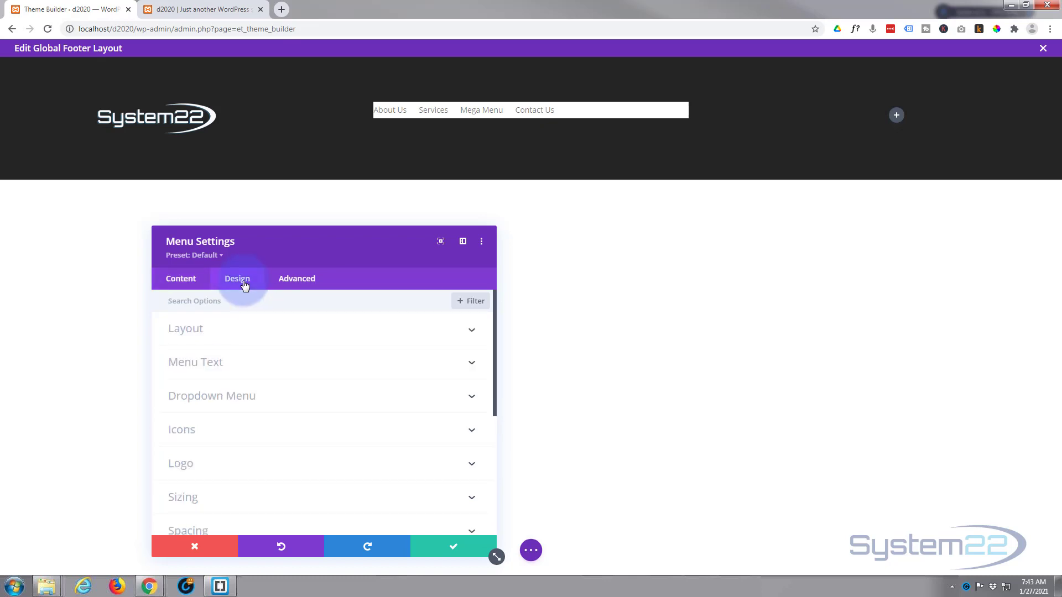
{"action": "left_click", "coordinate": [182, 280]}
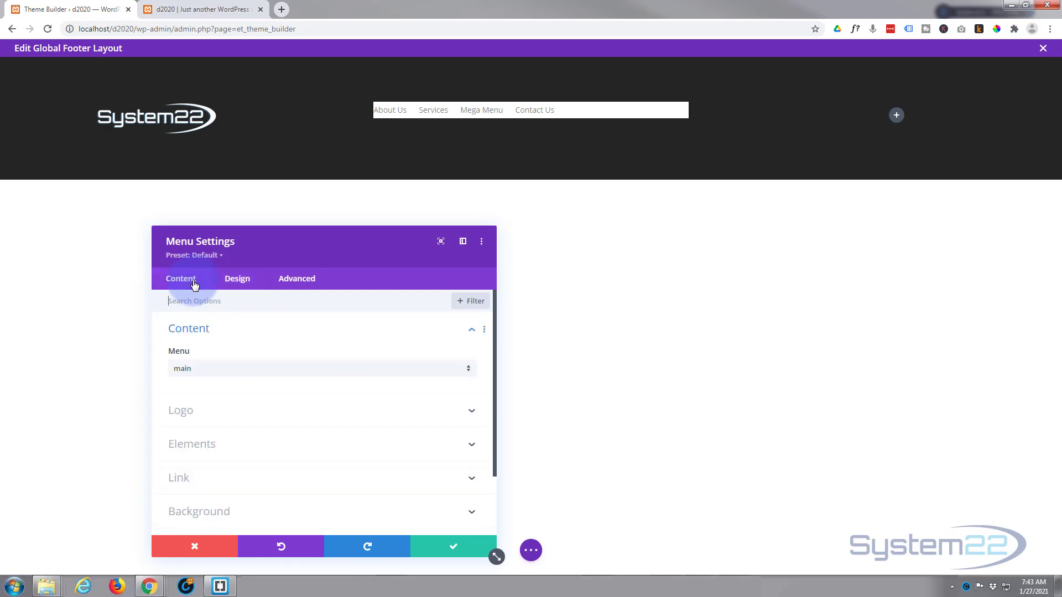
{"action": "left_click", "coordinate": [210, 517]}
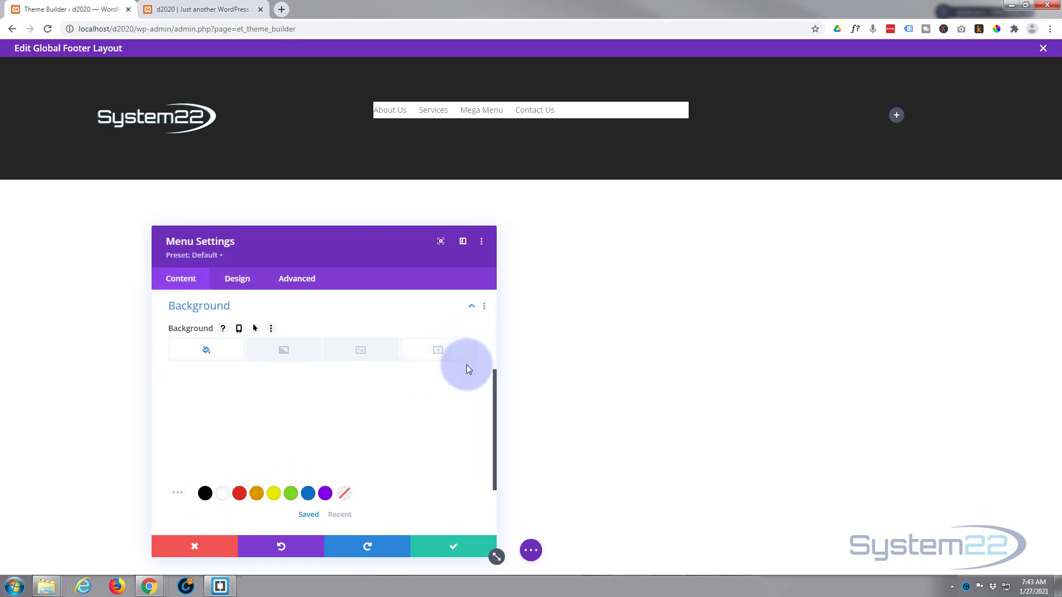
{"action": "left_click", "coordinate": [459, 392]}
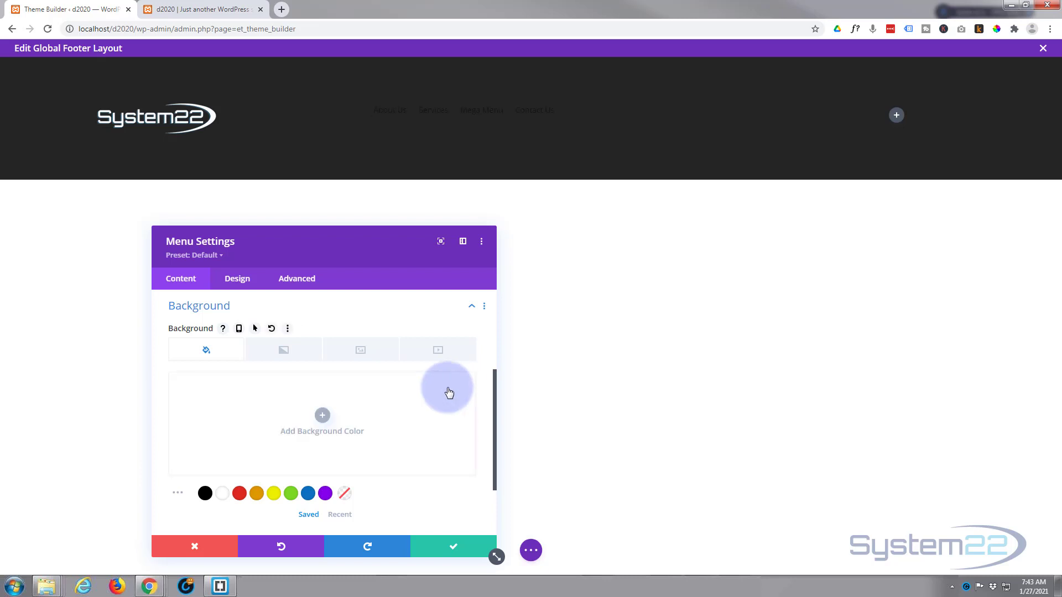
Step: Set the menu text colour to white and save the menu settings
{"action": "left_click", "coordinate": [243, 281]}
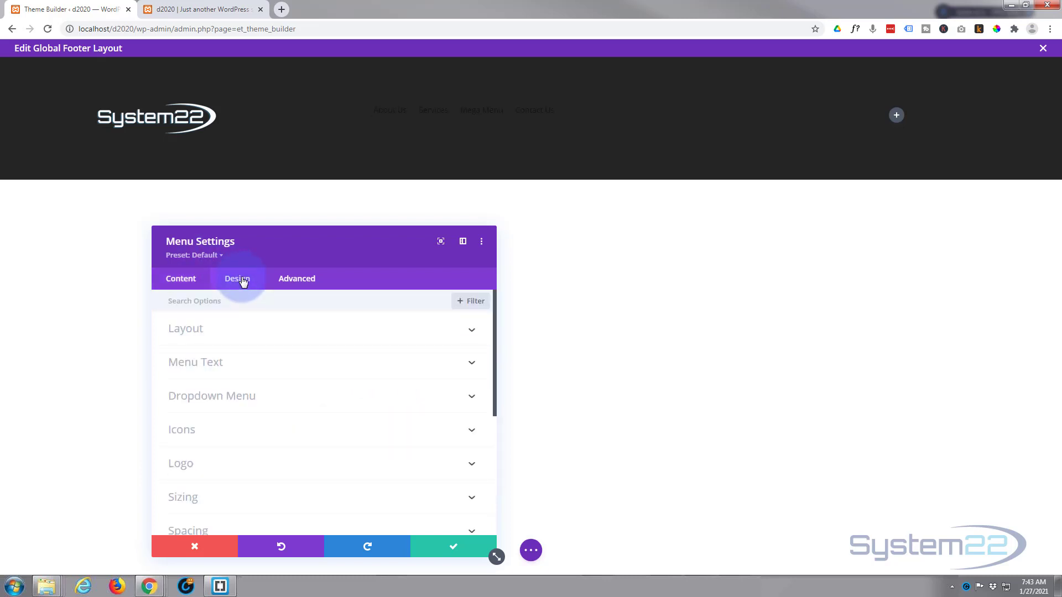
{"action": "left_click", "coordinate": [273, 360]}
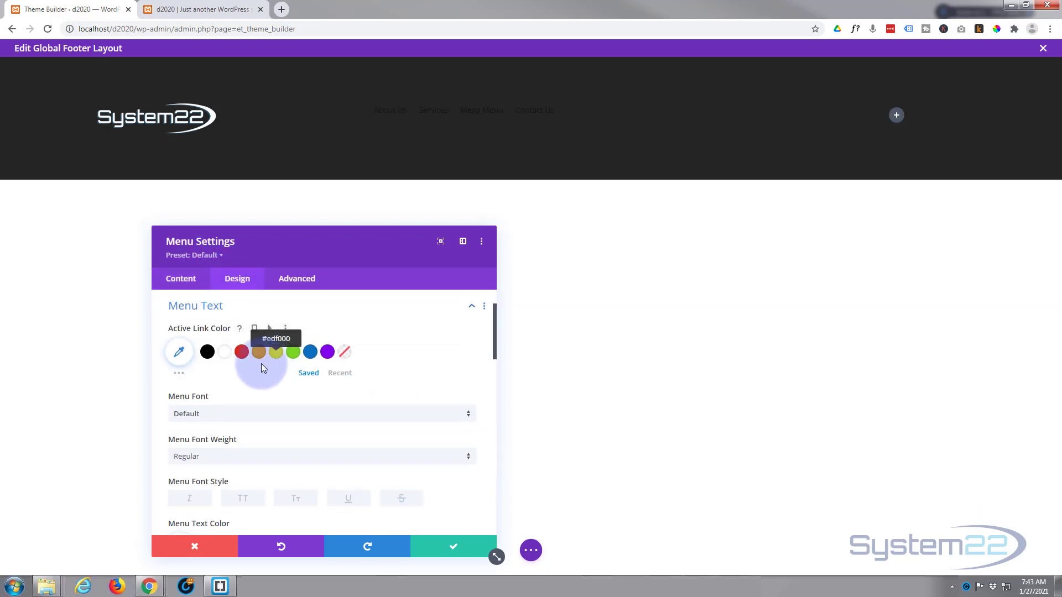
{"action": "scroll", "coordinate": [245, 370], "scroll_direction": "down", "scroll_amount": 2}
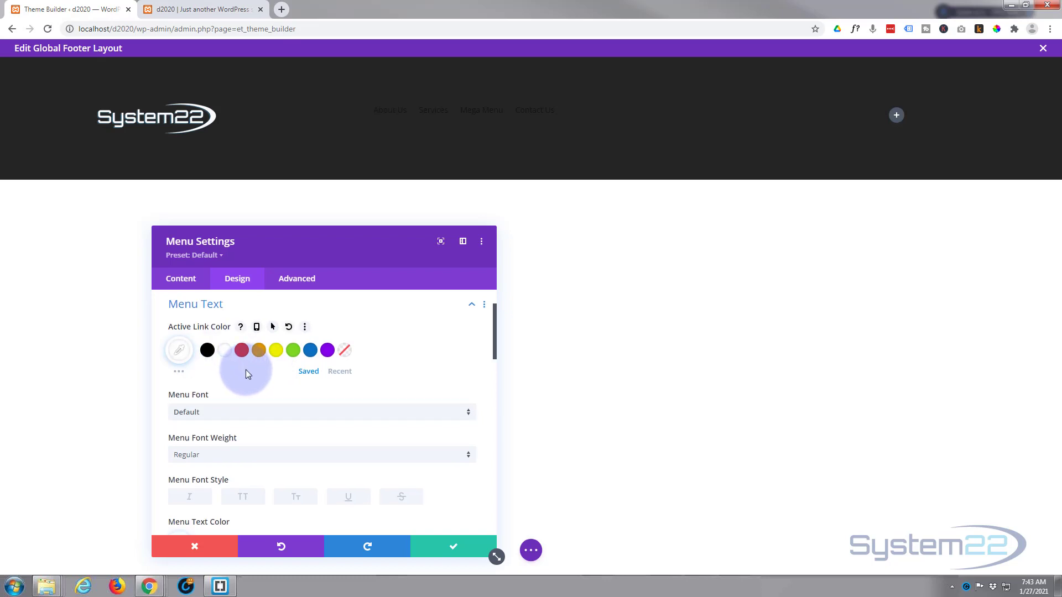
{"action": "scroll", "coordinate": [245, 369], "scroll_direction": "down", "scroll_amount": 1}
{"action": "left_click", "coordinate": [225, 382]}
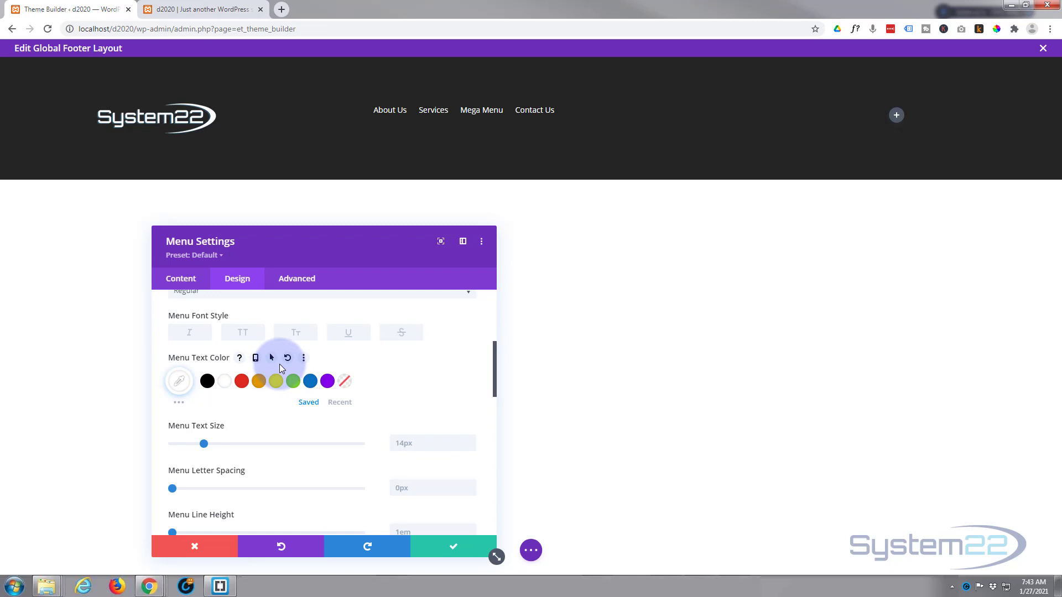
{"action": "left_click", "coordinate": [457, 546]}
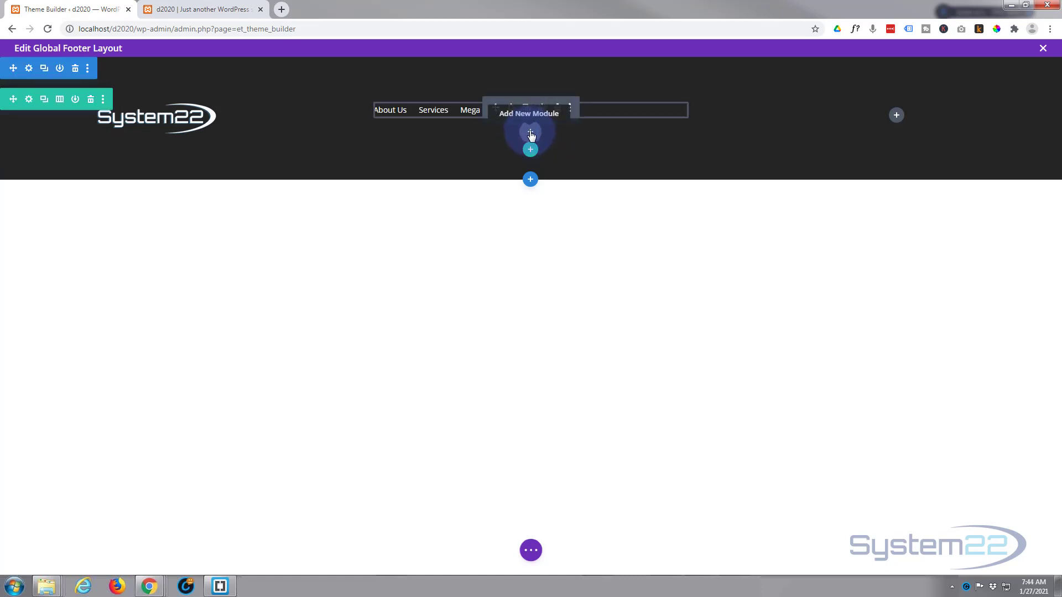
Step: Insert a Text module beneath the menu in the footer's middle column
{"action": "left_click", "coordinate": [530, 133]}
{"action": "scroll", "coordinate": [541, 308], "scroll_direction": "down", "scroll_amount": 6}
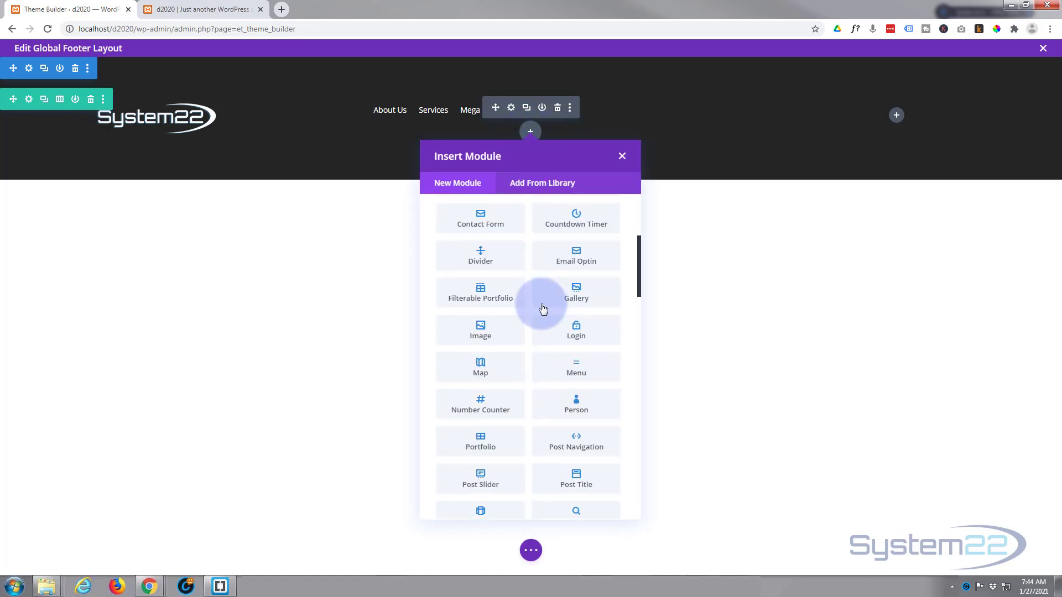
{"action": "scroll", "coordinate": [545, 309], "scroll_direction": "down", "scroll_amount": 10}
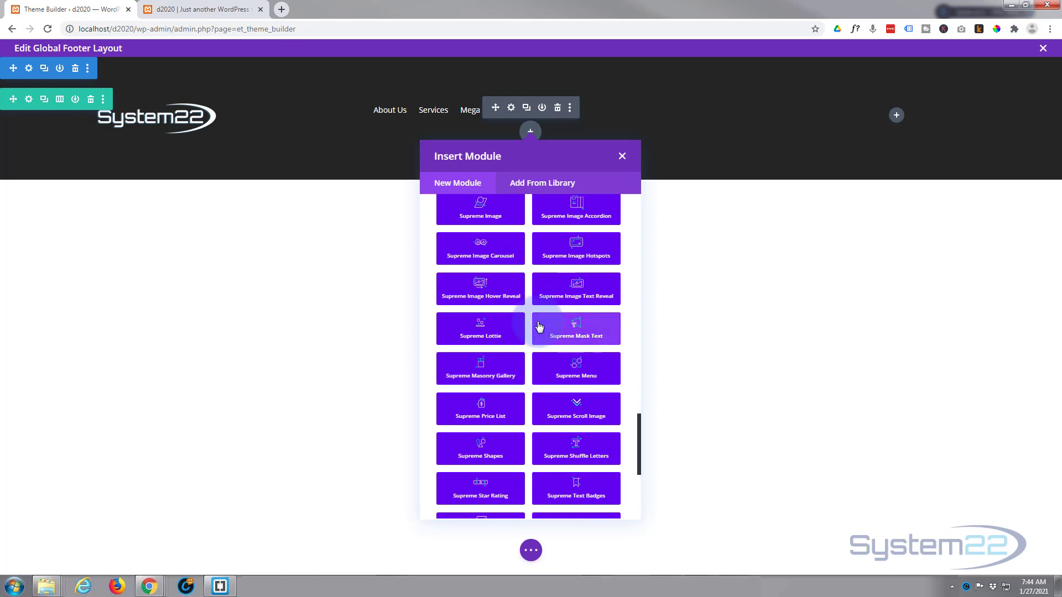
{"action": "scroll", "coordinate": [540, 326], "scroll_direction": "down", "scroll_amount": 2}
{"action": "scroll", "coordinate": [539, 326], "scroll_direction": "down", "scroll_amount": 3}
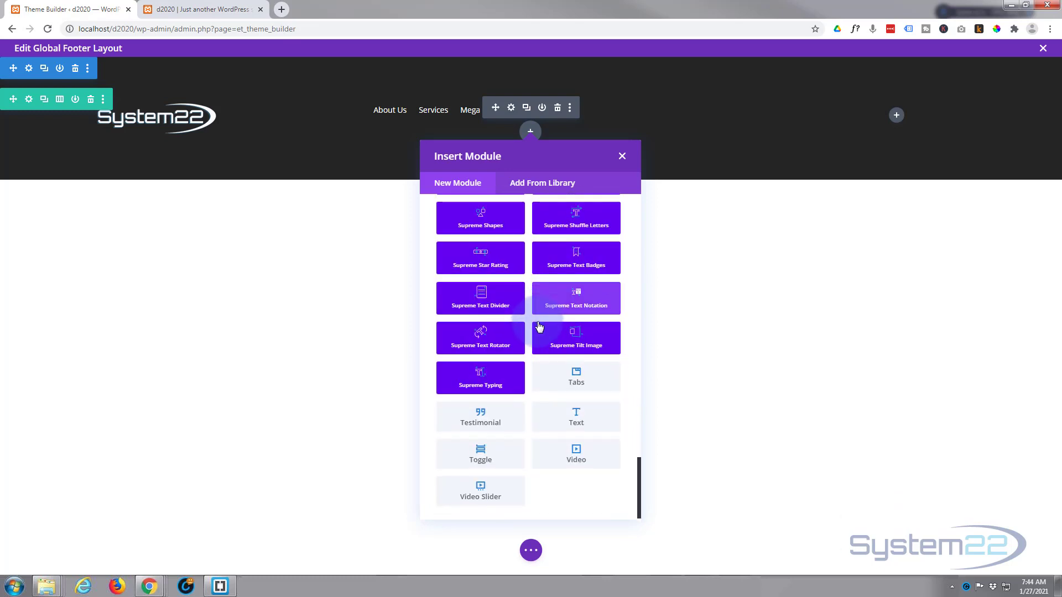
{"action": "left_click", "coordinate": [576, 421]}
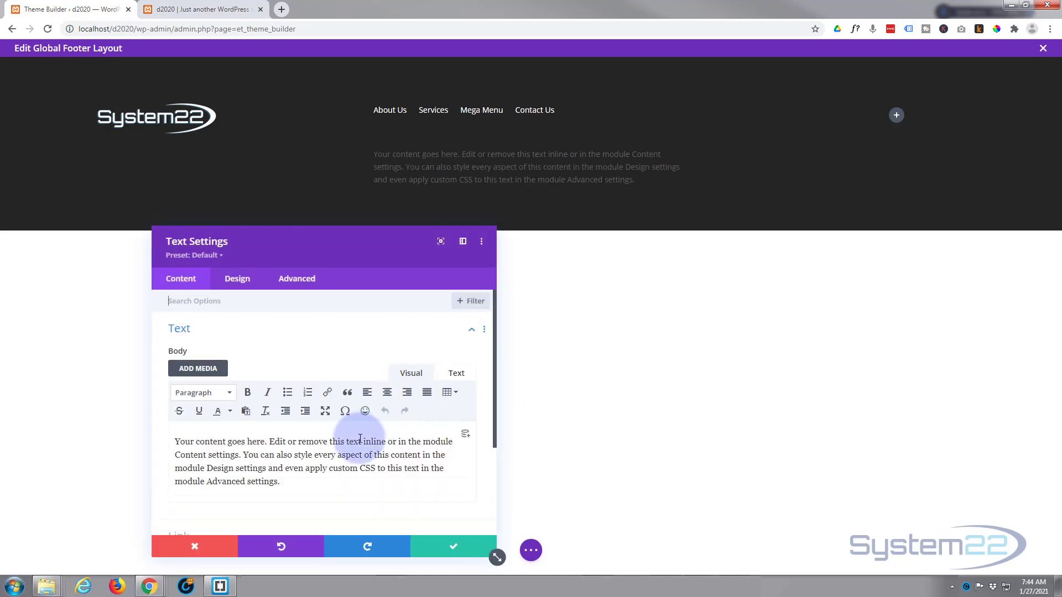
Step: Replace the placeholder text with 'Coptright © 2021 | System22', save, then reopen its settings
{"action": "left_click_drag", "start_coordinate": [287, 481], "coordinate": [160, 437]}
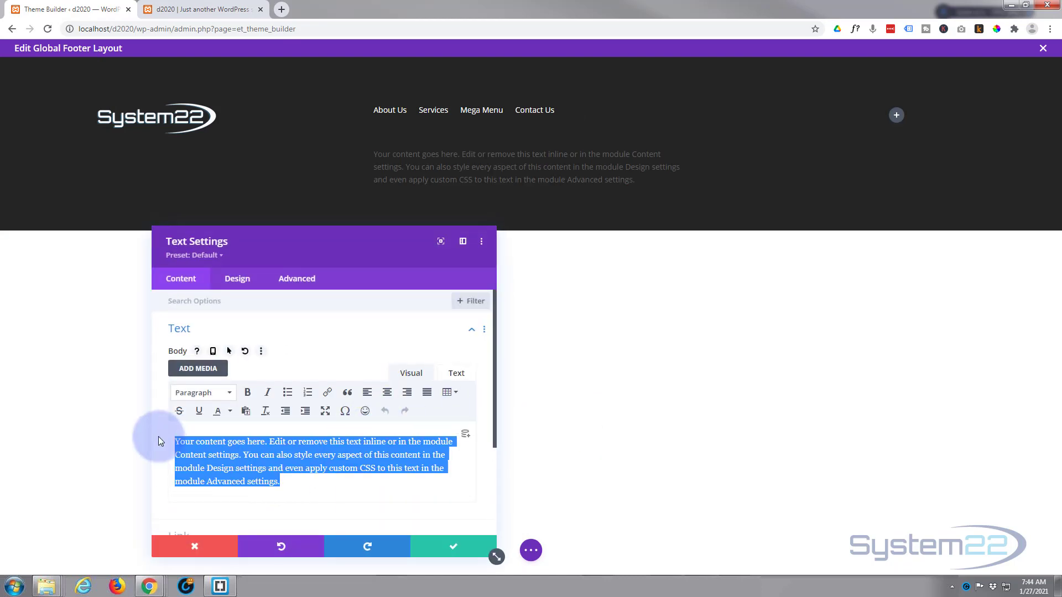
{"action": "key", "text": "BackSpace"}
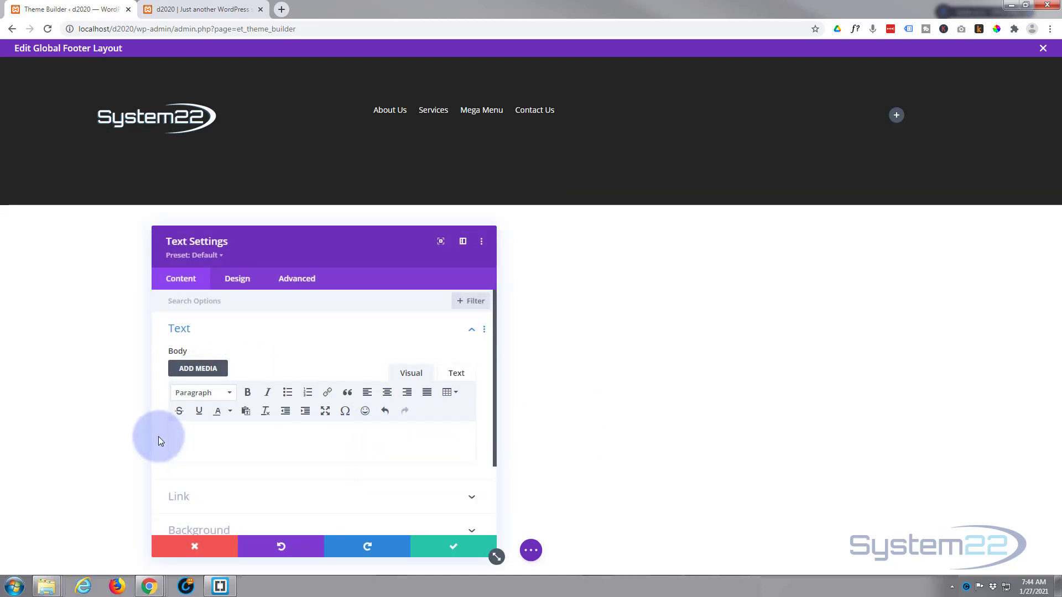
{"action": "type", "text": "Coptright"}
{"action": "type", "text": "©"}
{"action": "type", "text": "2021 |"}
{"action": "type", "text": "System22"}
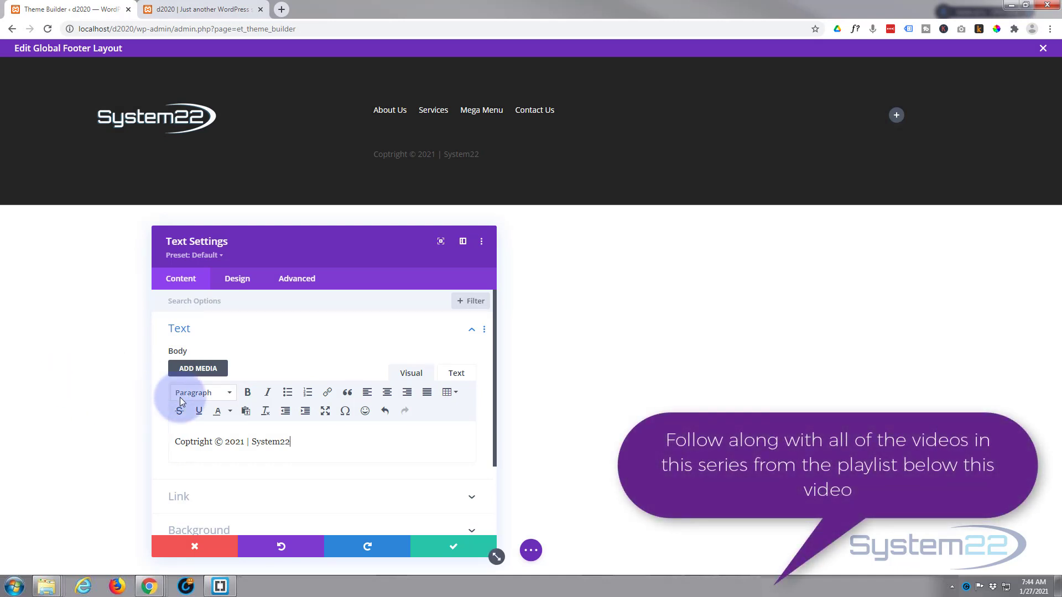
{"action": "left_click", "coordinate": [451, 550]}
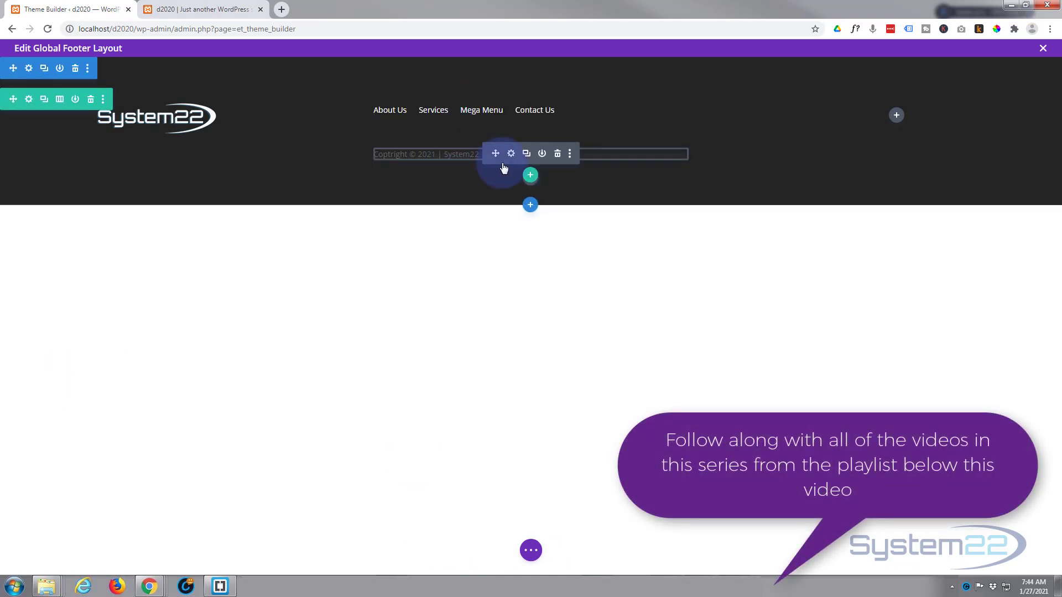
{"action": "left_click", "coordinate": [511, 154]}
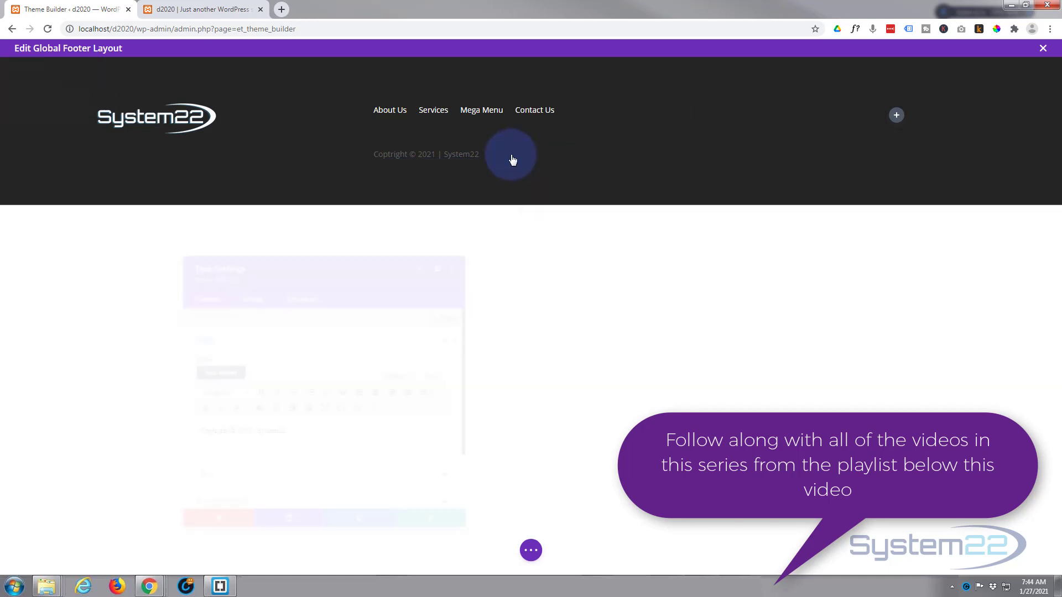
Step: Center-align the copyright text, colour it white, and save
{"action": "left_click", "coordinate": [247, 285]}
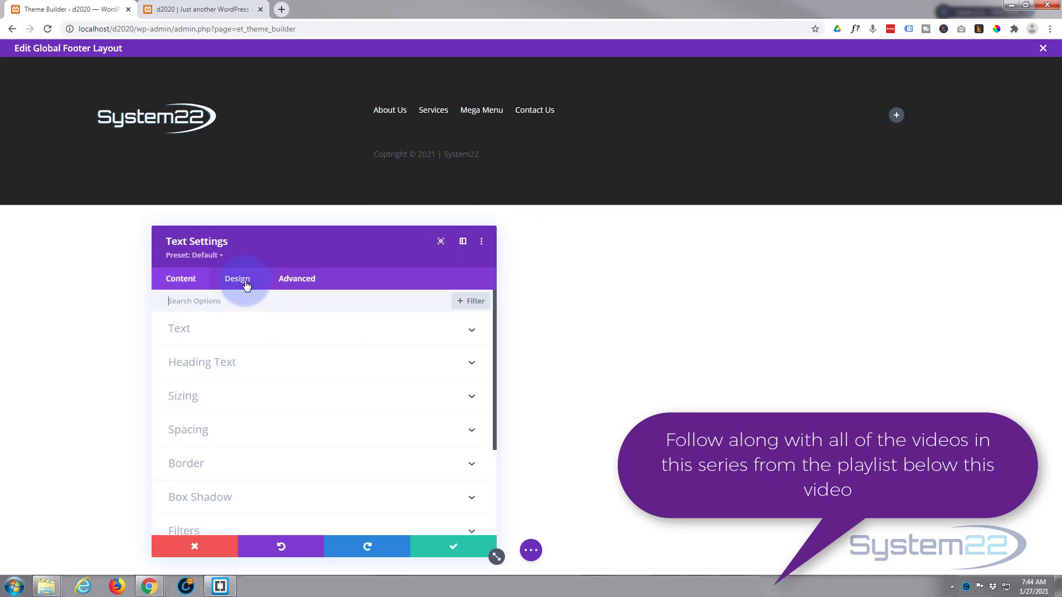
{"action": "scroll", "coordinate": [305, 362], "scroll_direction": "down", "scroll_amount": 1}
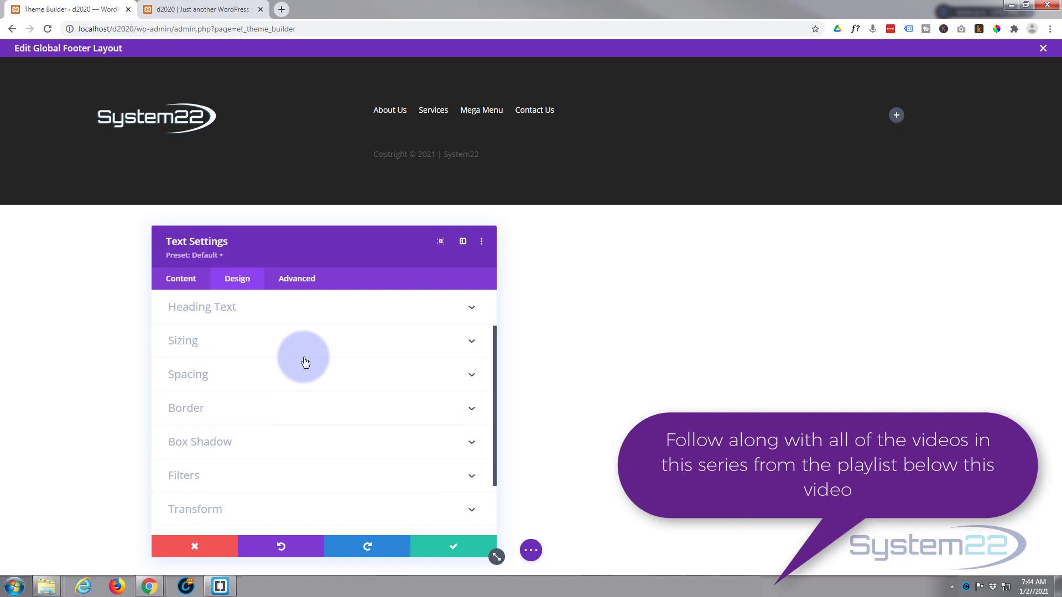
{"action": "scroll", "coordinate": [304, 359], "scroll_direction": "up", "scroll_amount": 2}
{"action": "left_click", "coordinate": [301, 335]}
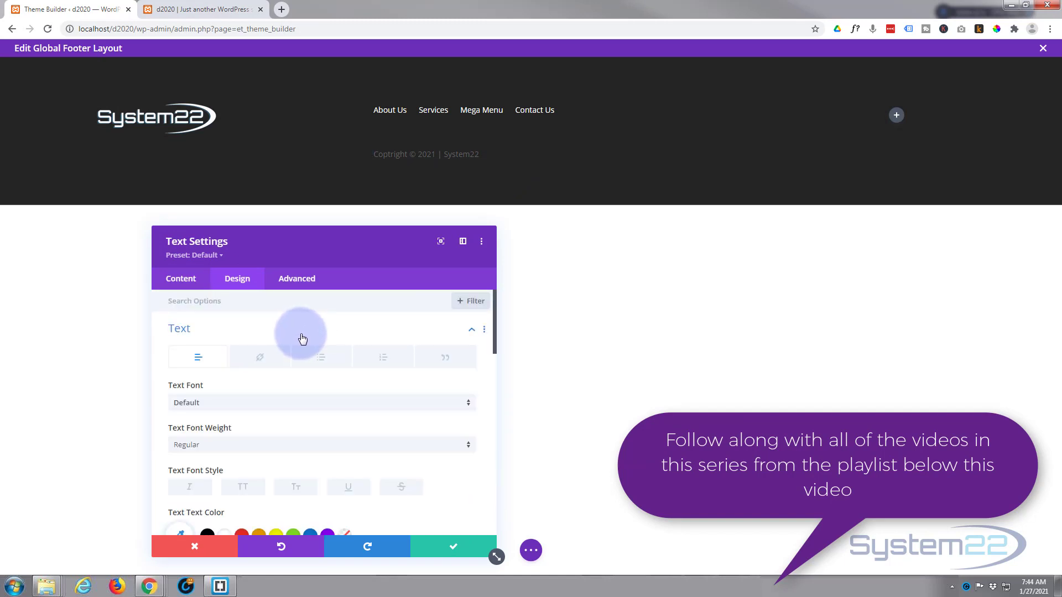
{"action": "scroll", "coordinate": [304, 340], "scroll_direction": "down", "scroll_amount": 8}
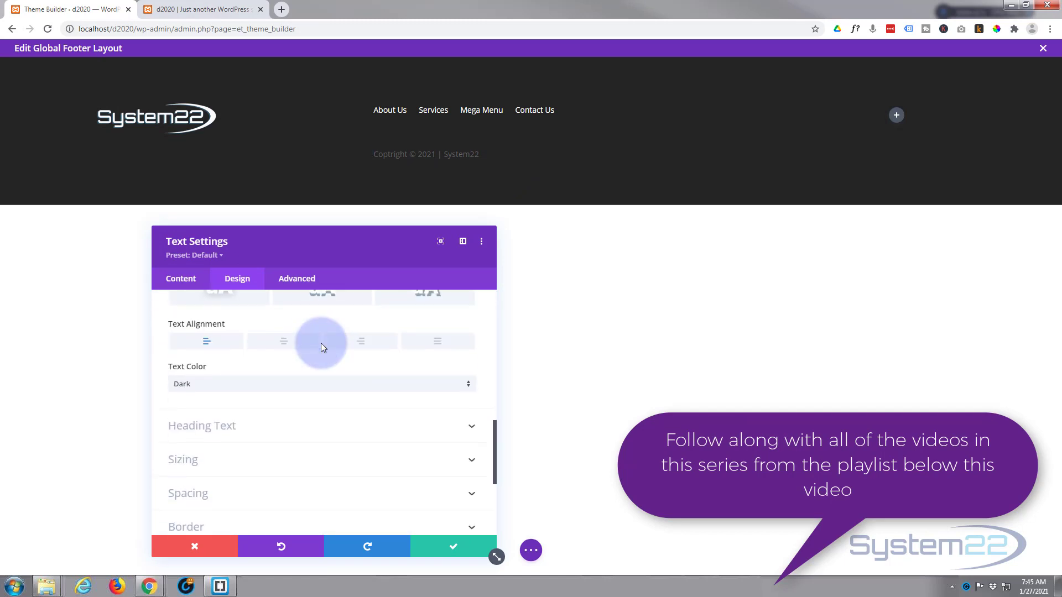
{"action": "left_click", "coordinate": [285, 348]}
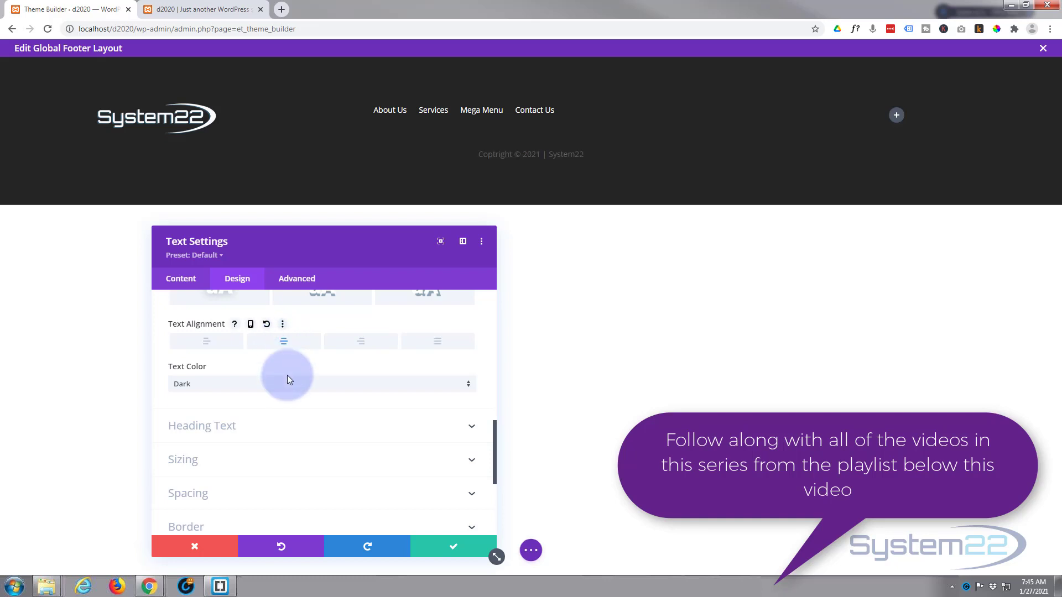
{"action": "scroll", "coordinate": [290, 373], "scroll_direction": "up", "scroll_amount": 2}
{"action": "scroll", "coordinate": [292, 372], "scroll_direction": "up", "scroll_amount": 5}
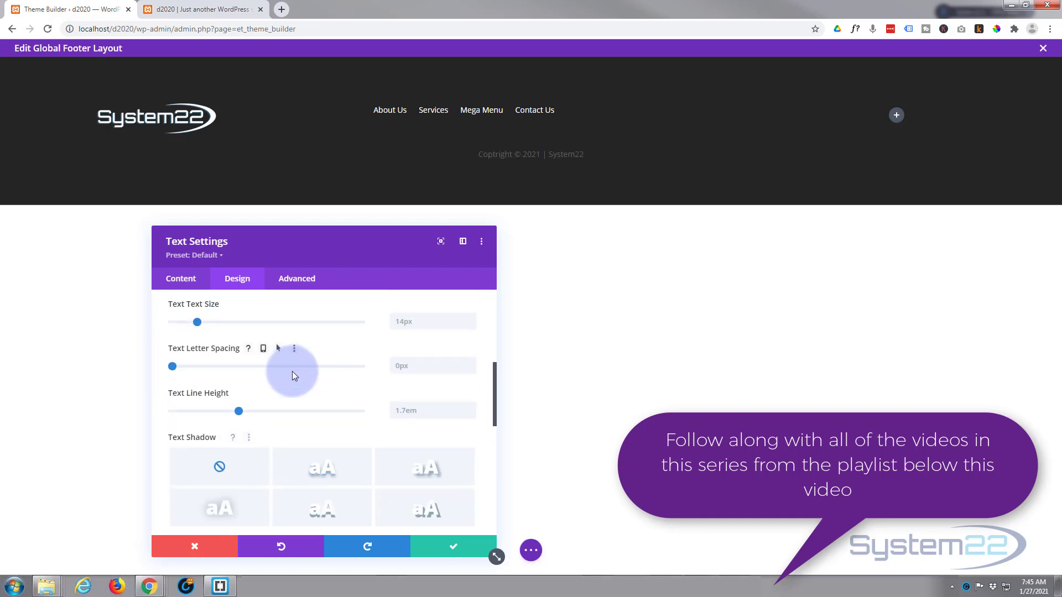
{"action": "left_click", "coordinate": [227, 369]}
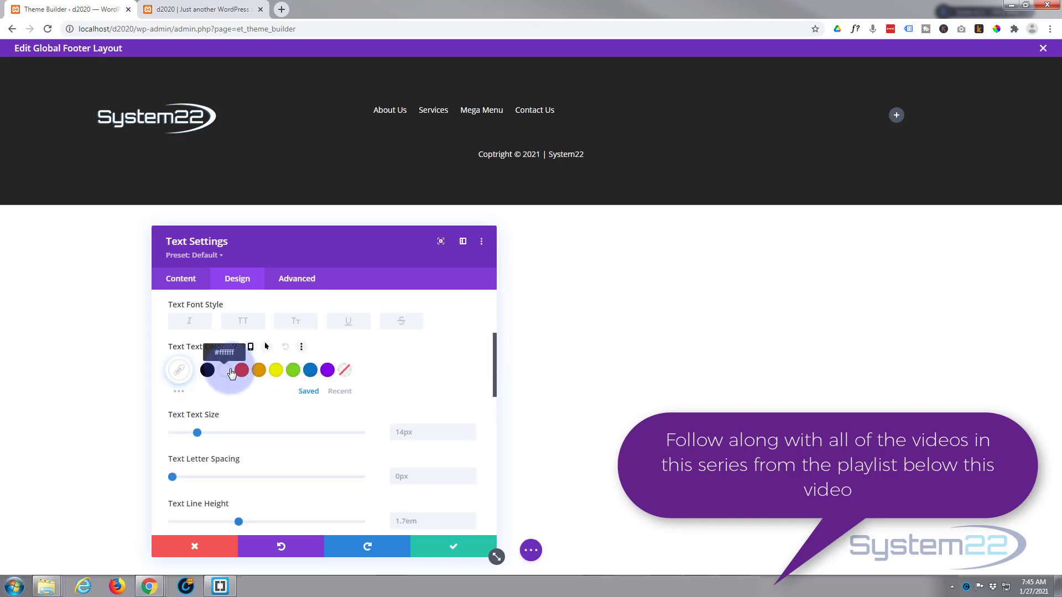
{"action": "left_click", "coordinate": [437, 545]}
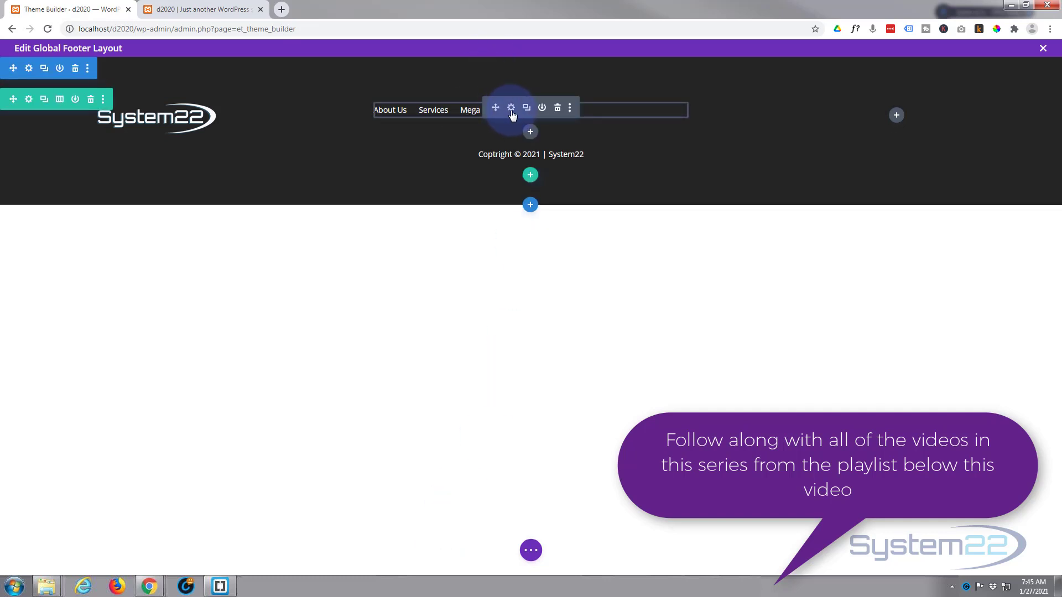
Step: Switch the footer menu's Design > Layout style to Centered and save the menu settings
{"action": "left_click", "coordinate": [512, 112]}
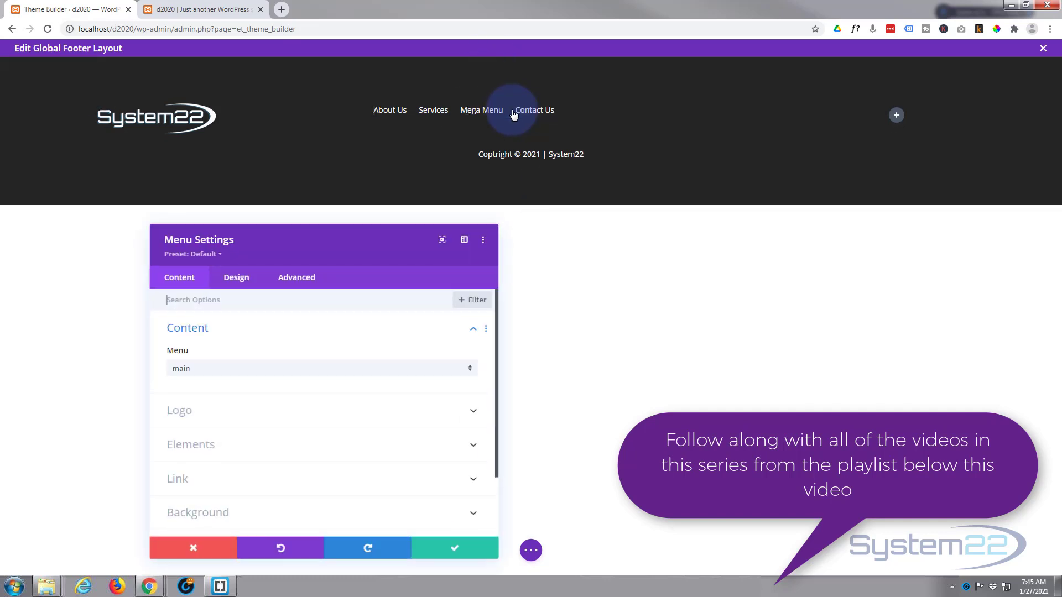
{"action": "left_click", "coordinate": [238, 282]}
{"action": "left_click", "coordinate": [280, 335]}
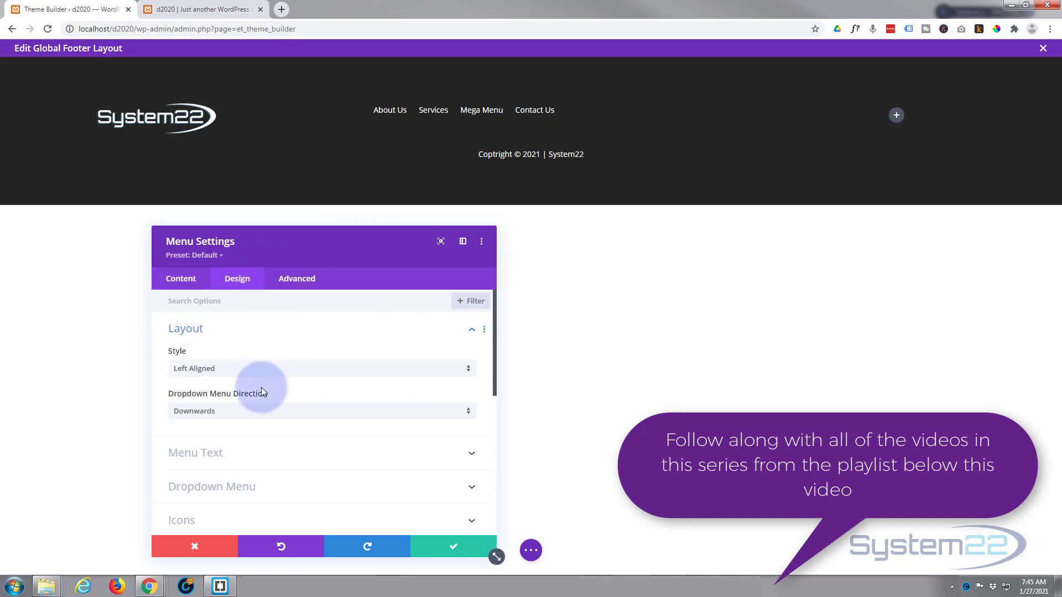
{"action": "left_click", "coordinate": [271, 378]}
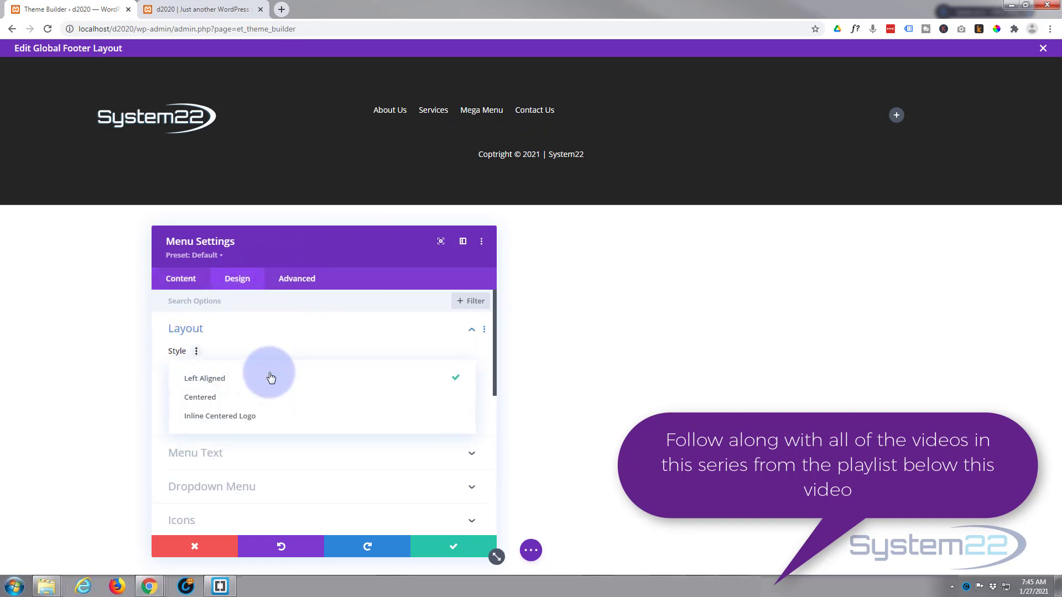
{"action": "left_click", "coordinate": [245, 396]}
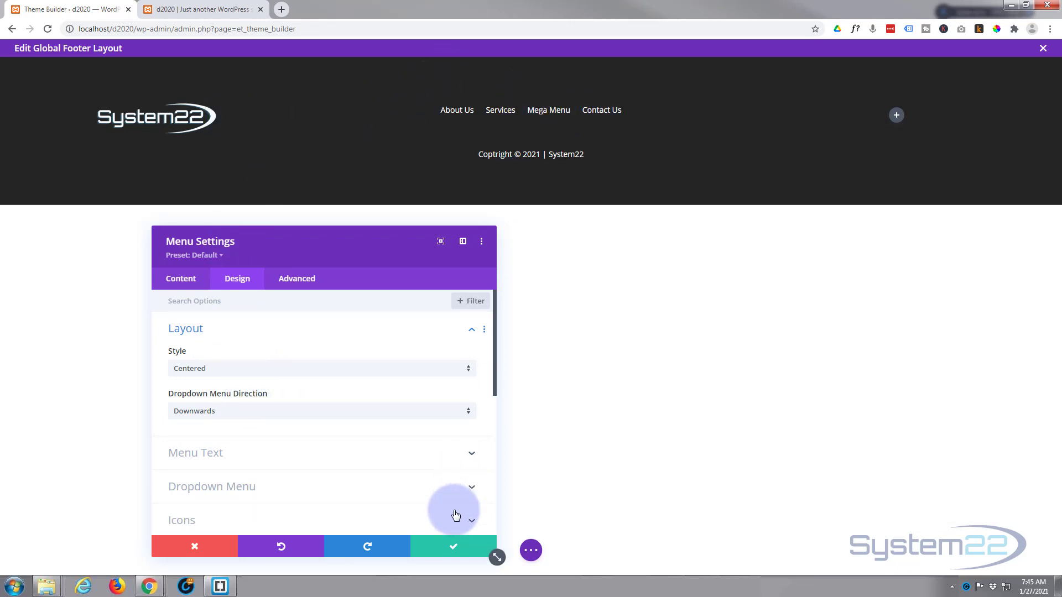
{"action": "left_click", "coordinate": [448, 549]}
{"action": "mouse_move", "coordinate": [510, 106]}
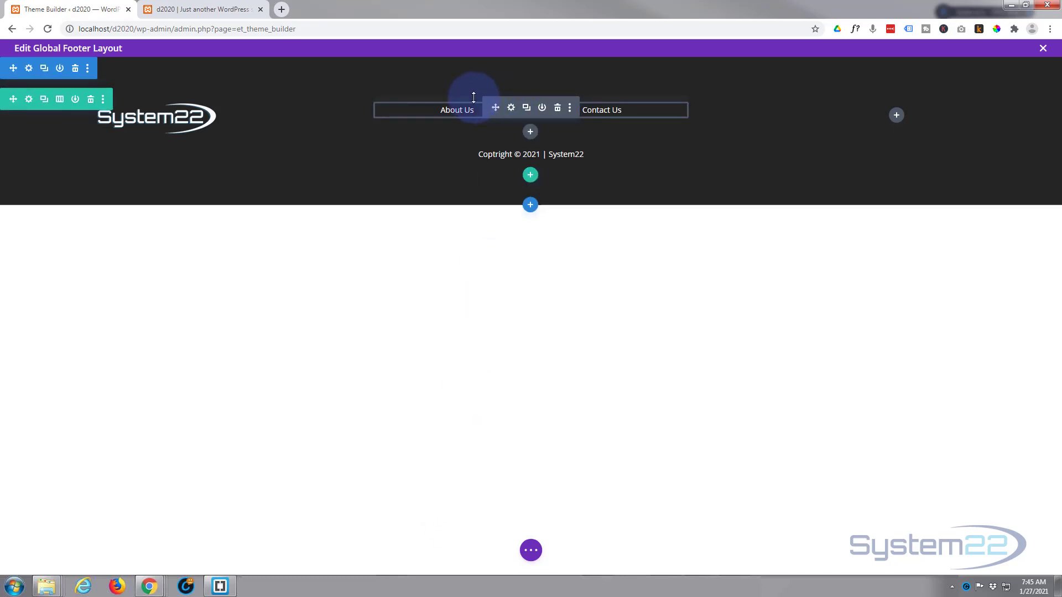
Step: Add top padding to lower the footer menu and cut its bottom padding to raise the copyright
{"action": "left_click_drag", "start_coordinate": [472, 98], "coordinate": [471, 103]}
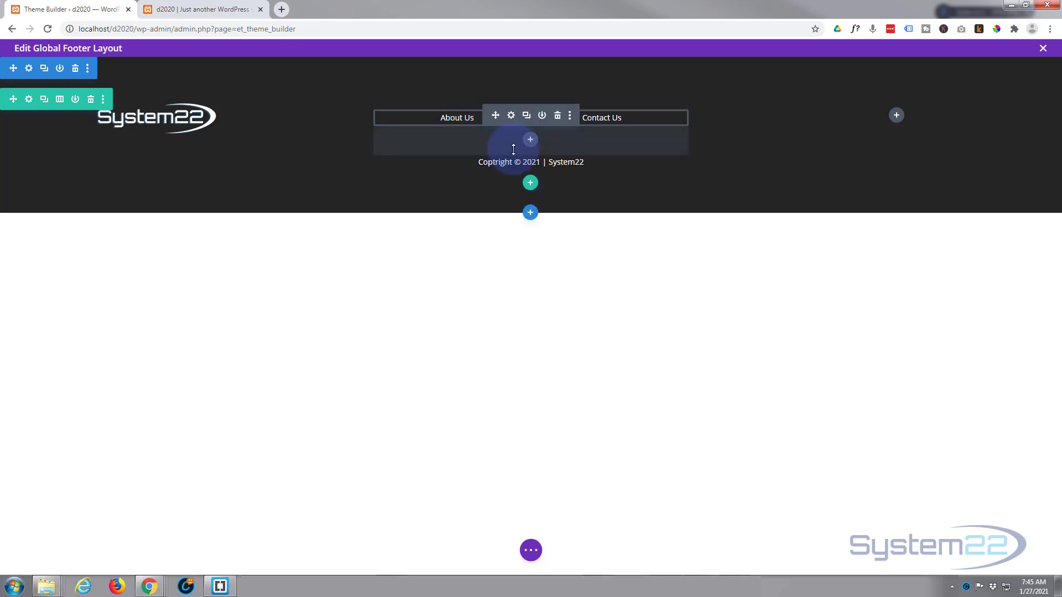
{"action": "left_click_drag", "start_coordinate": [511, 147], "coordinate": [512, 122]}
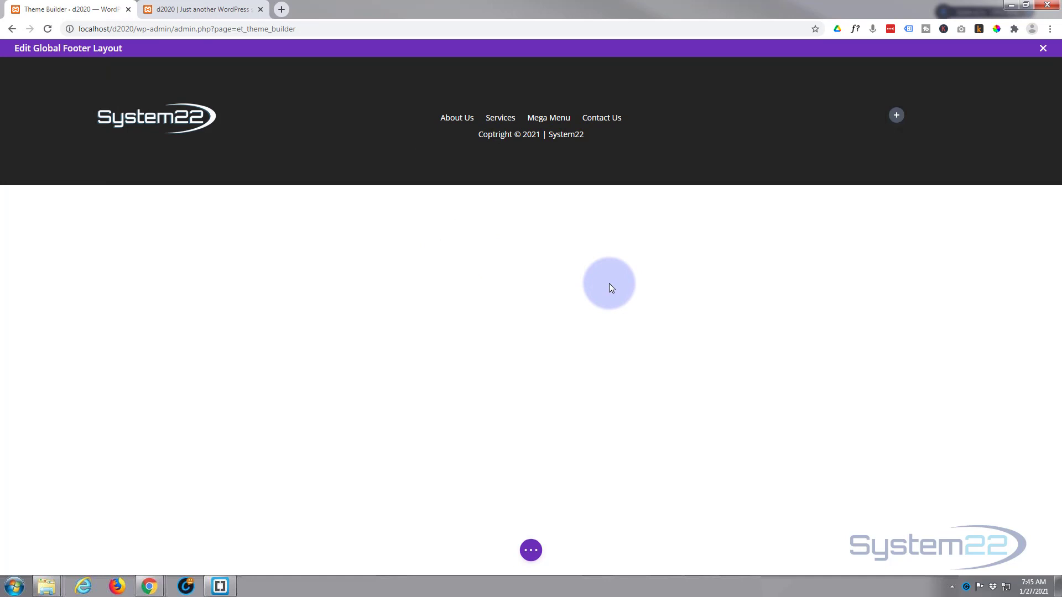
Step: Insert a Social Media Follow module into the footer's empty right column
{"action": "left_click", "coordinate": [896, 115]}
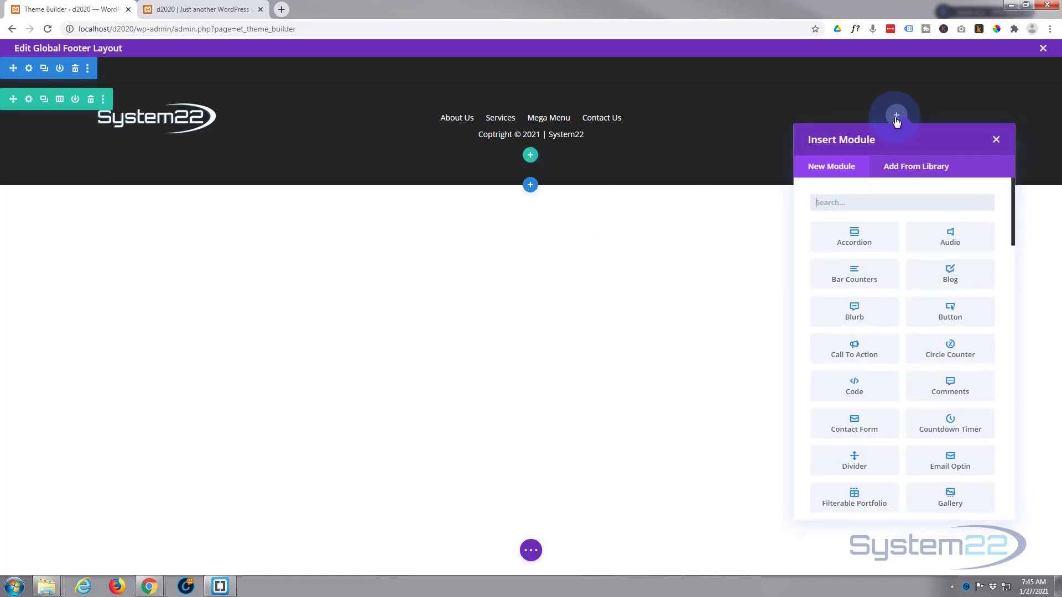
{"action": "scroll", "coordinate": [881, 255], "scroll_direction": "down", "scroll_amount": 3}
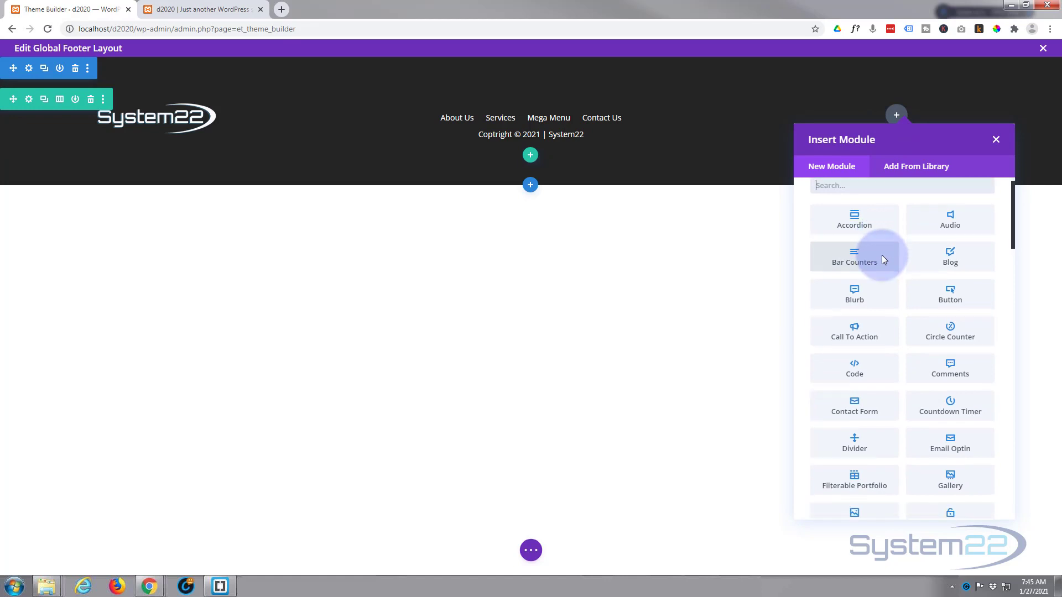
{"action": "scroll", "coordinate": [887, 268], "scroll_direction": "down", "scroll_amount": 3}
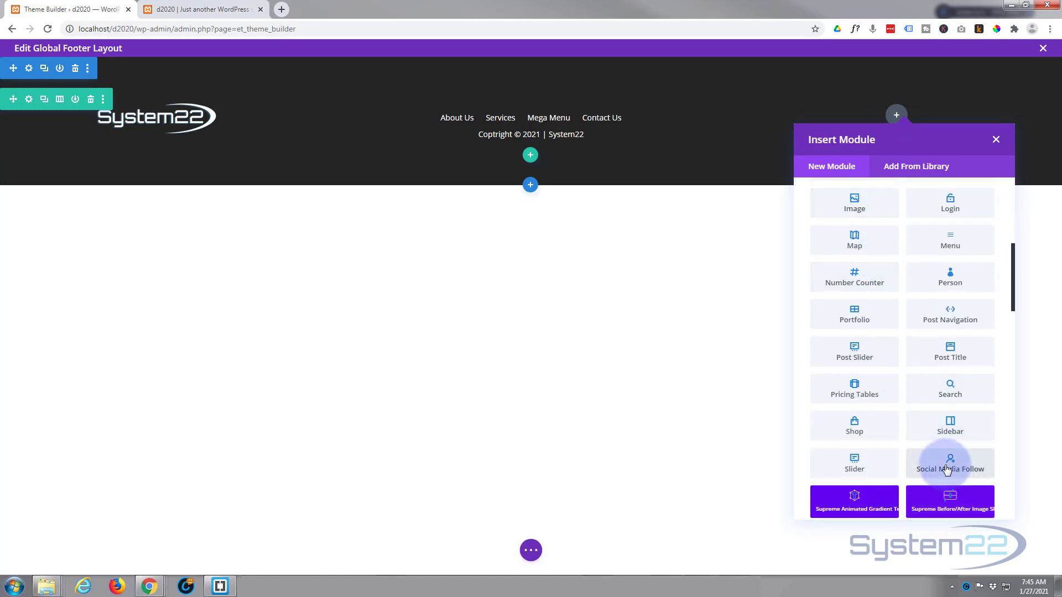
{"action": "left_click", "coordinate": [945, 470]}
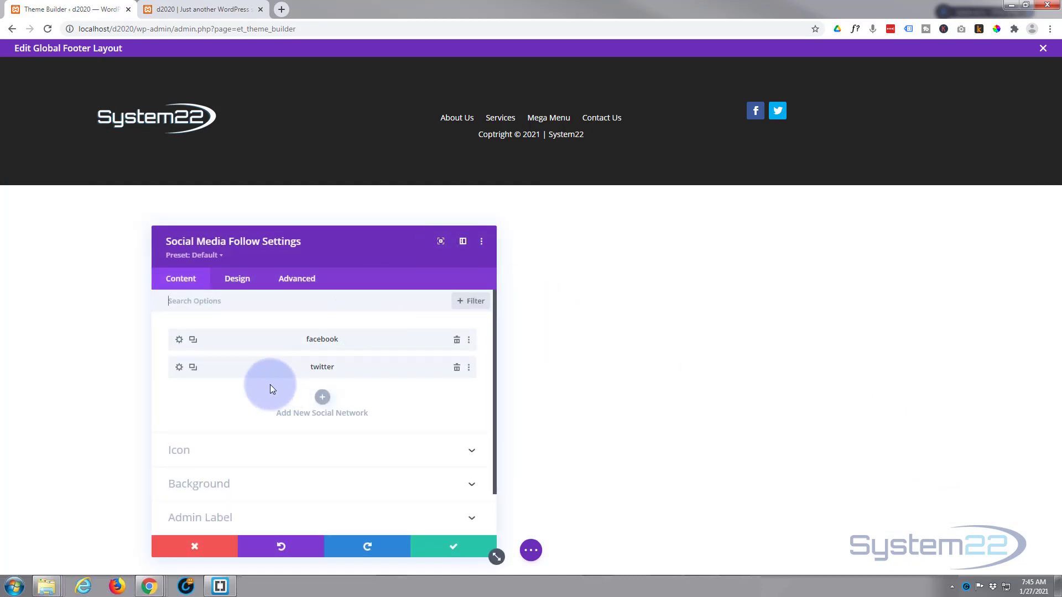
Step: Duplicate the twitter entry twice and change the third network entry to LinkedIn
{"action": "left_click", "coordinate": [193, 368]}
{"action": "left_click", "coordinate": [192, 368]}
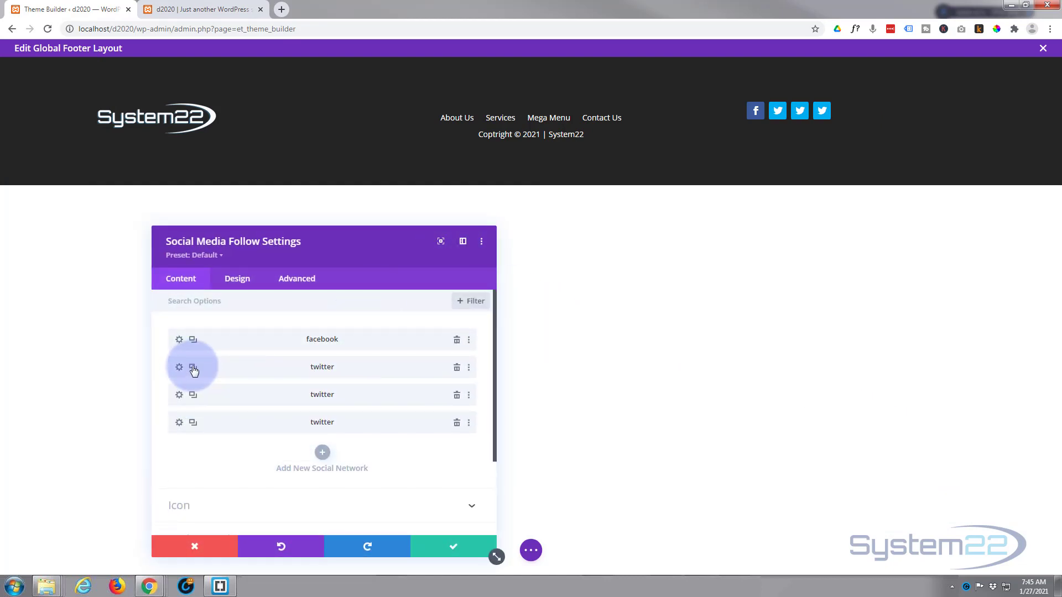
{"action": "left_click", "coordinate": [179, 396]}
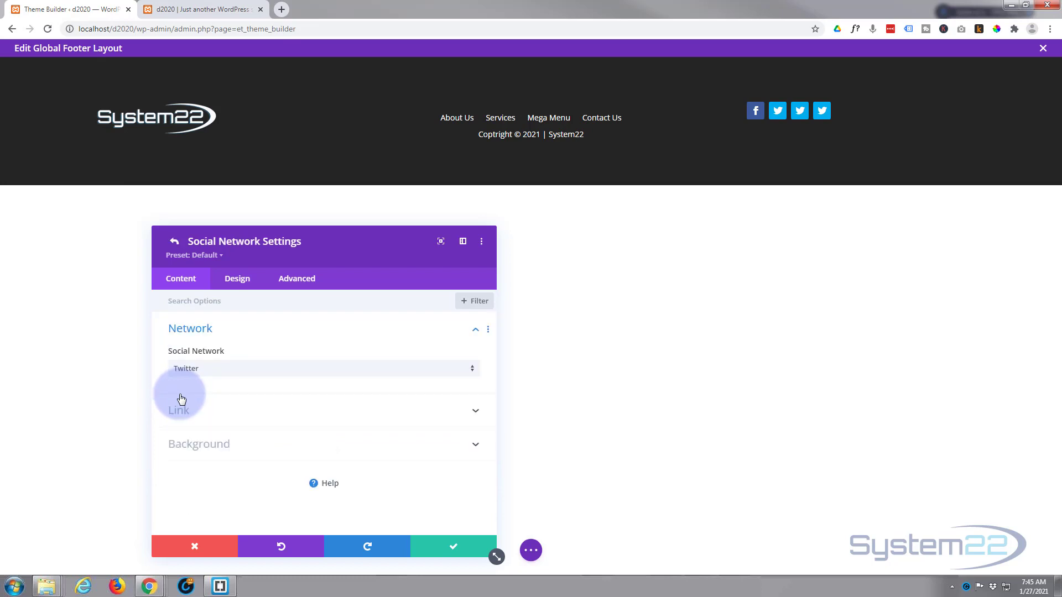
{"action": "left_click", "coordinate": [260, 371]}
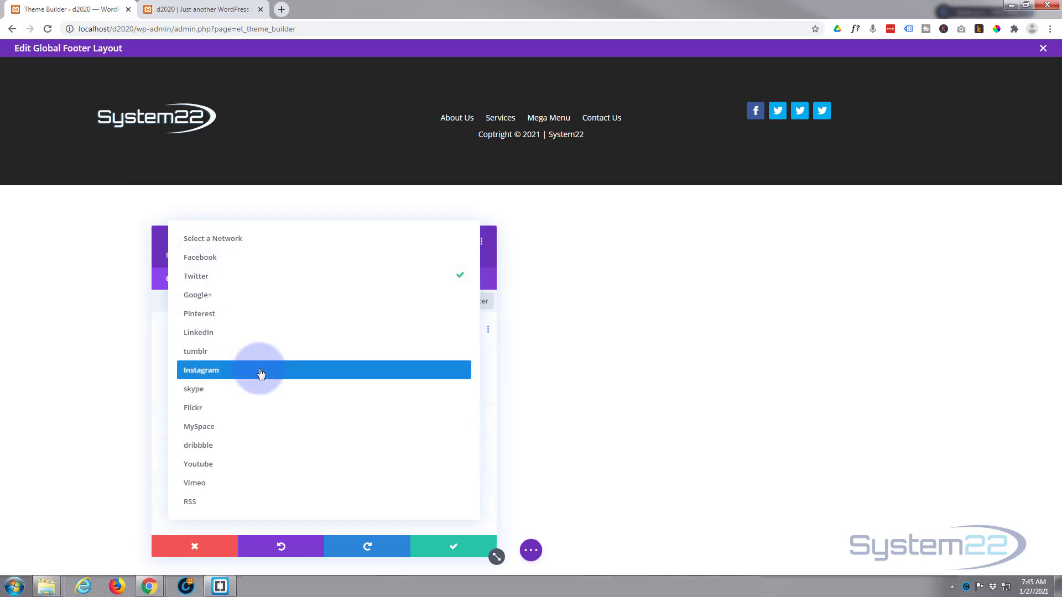
{"action": "left_click", "coordinate": [237, 333]}
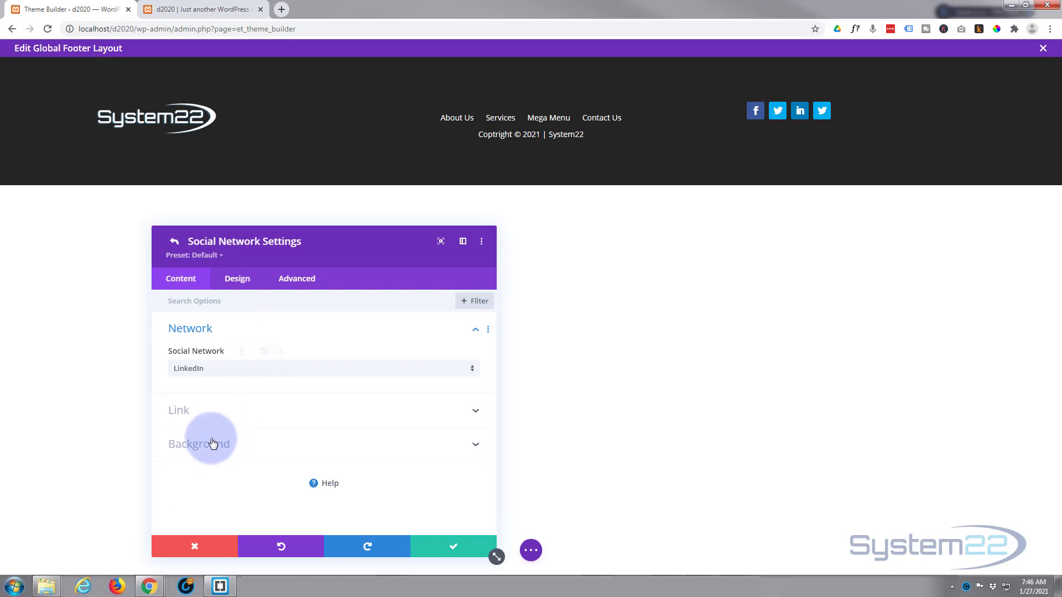
{"action": "left_click", "coordinate": [216, 412]}
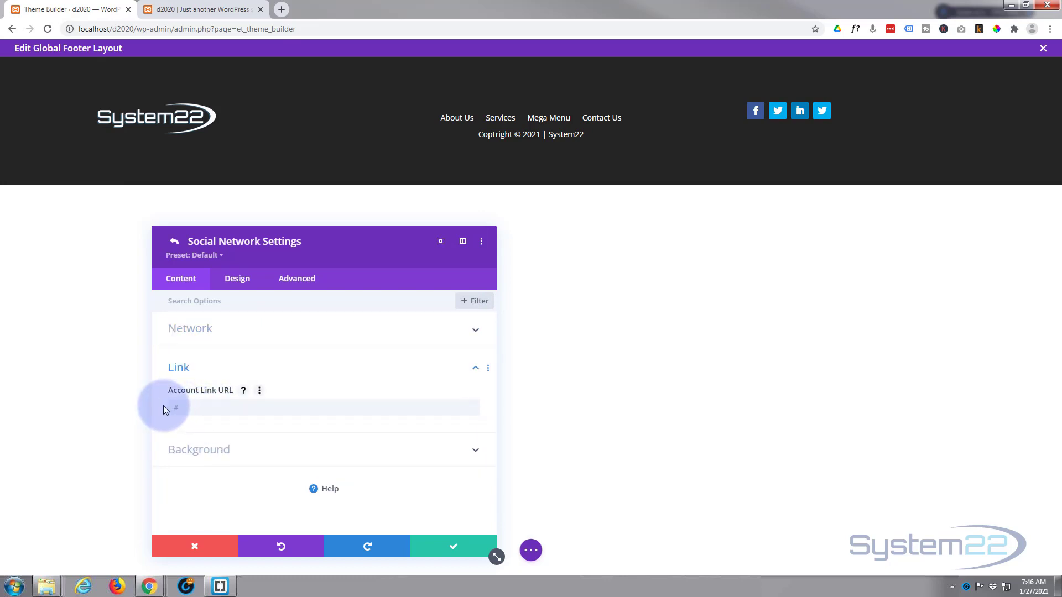
{"action": "left_click", "coordinate": [457, 549]}
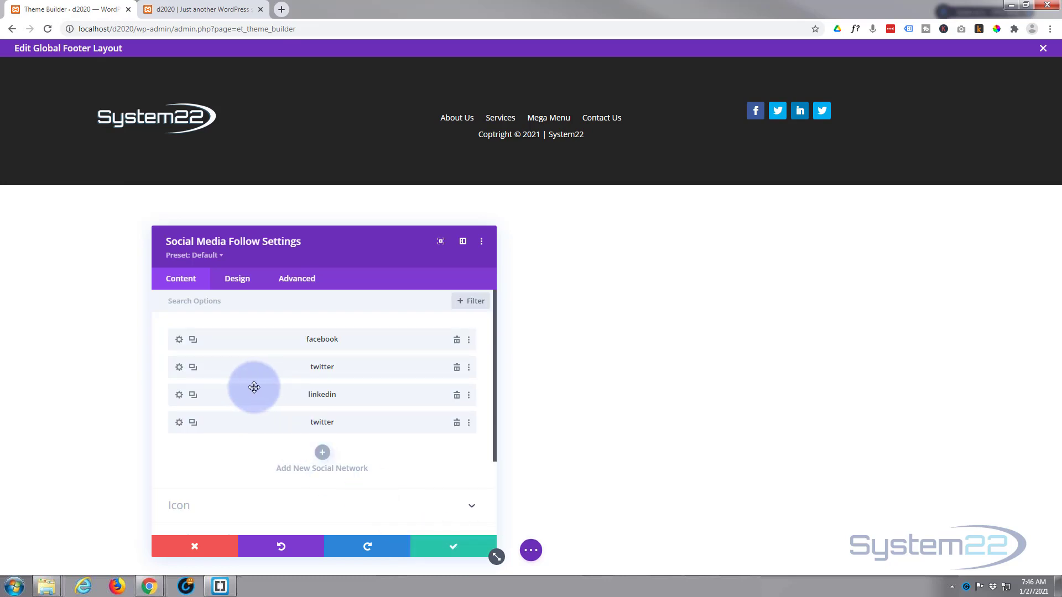
Step: Change the fourth network entry to YouTube and save the social follow settings
{"action": "left_click", "coordinate": [179, 423]}
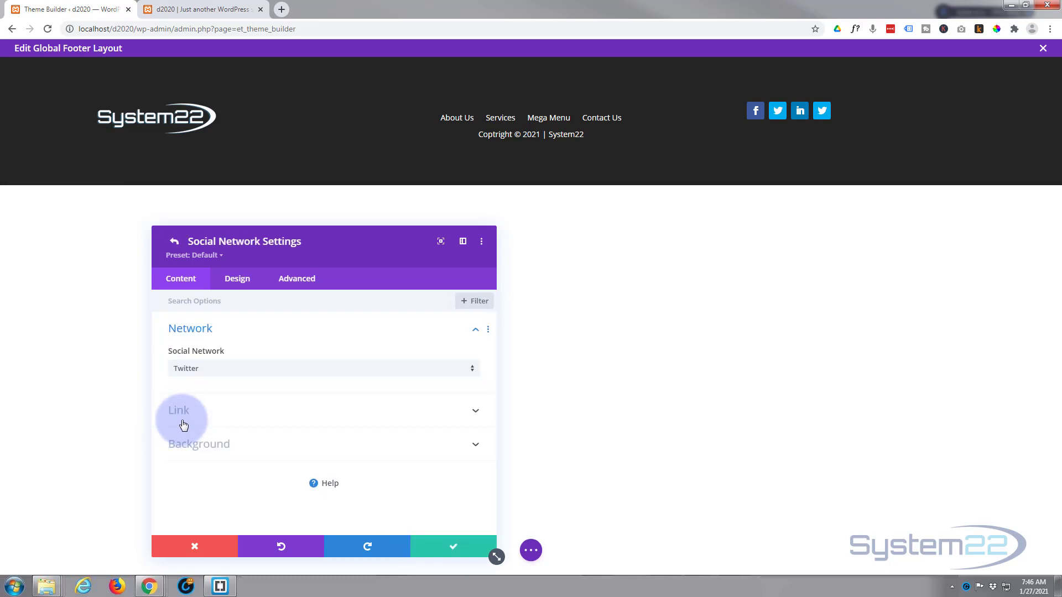
{"action": "left_click", "coordinate": [256, 372]}
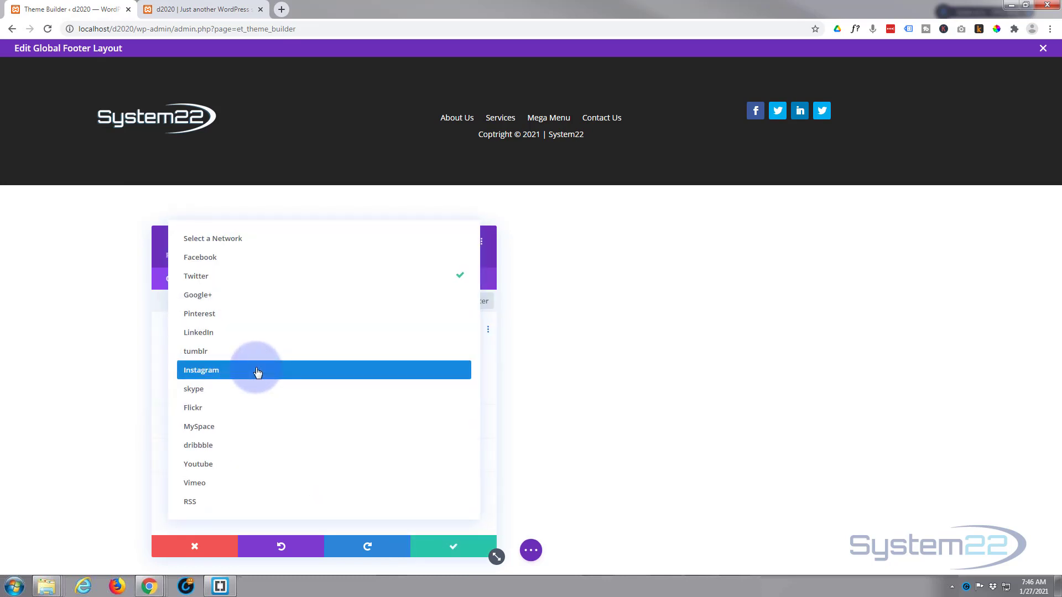
{"action": "left_click", "coordinate": [243, 470]}
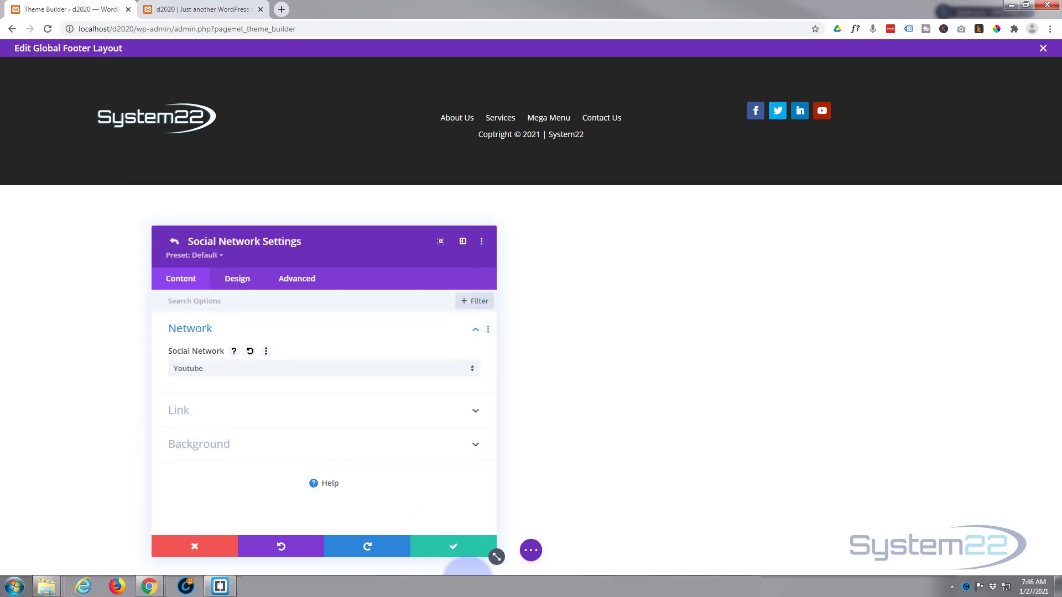
{"action": "left_click", "coordinate": [447, 546]}
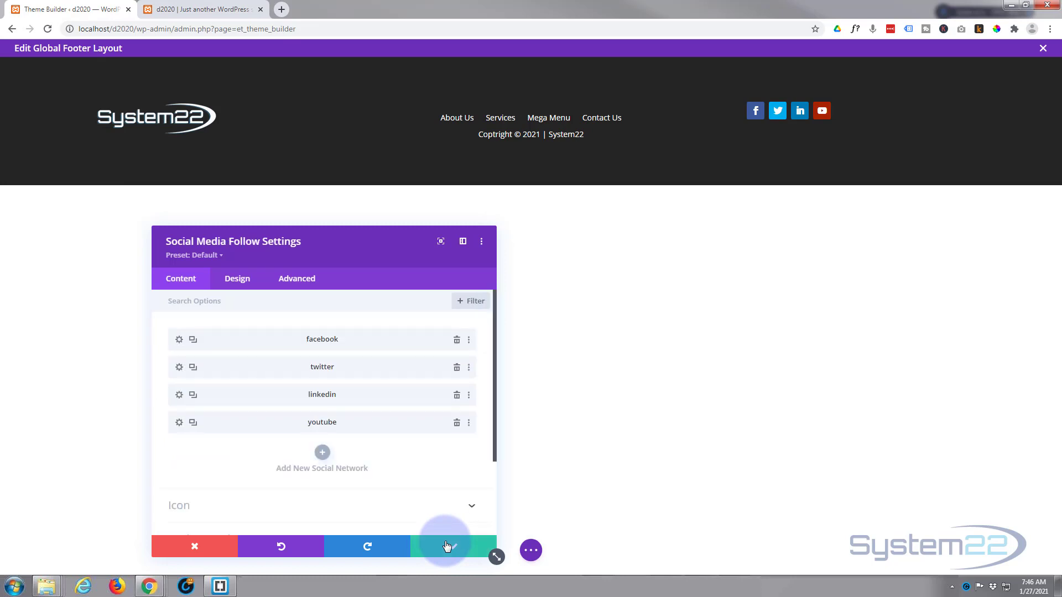
{"action": "left_click", "coordinate": [447, 546]}
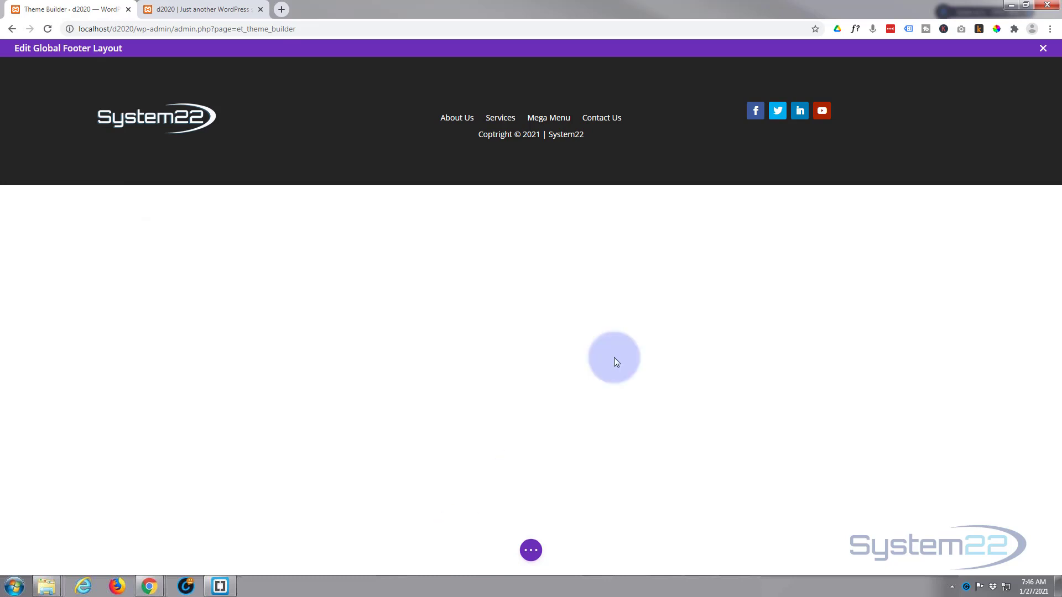
Step: Lower the social icons with extra top padding and set their module alignment to Center
{"action": "mouse_move", "coordinate": [783, 91]}
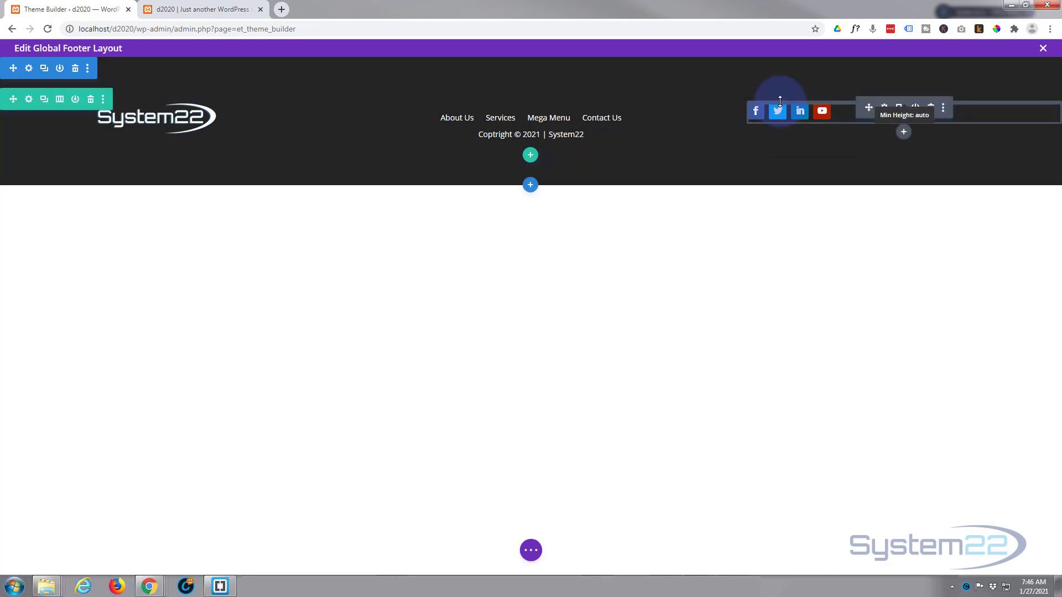
{"action": "left_click_drag", "start_coordinate": [780, 101], "coordinate": [841, 119]}
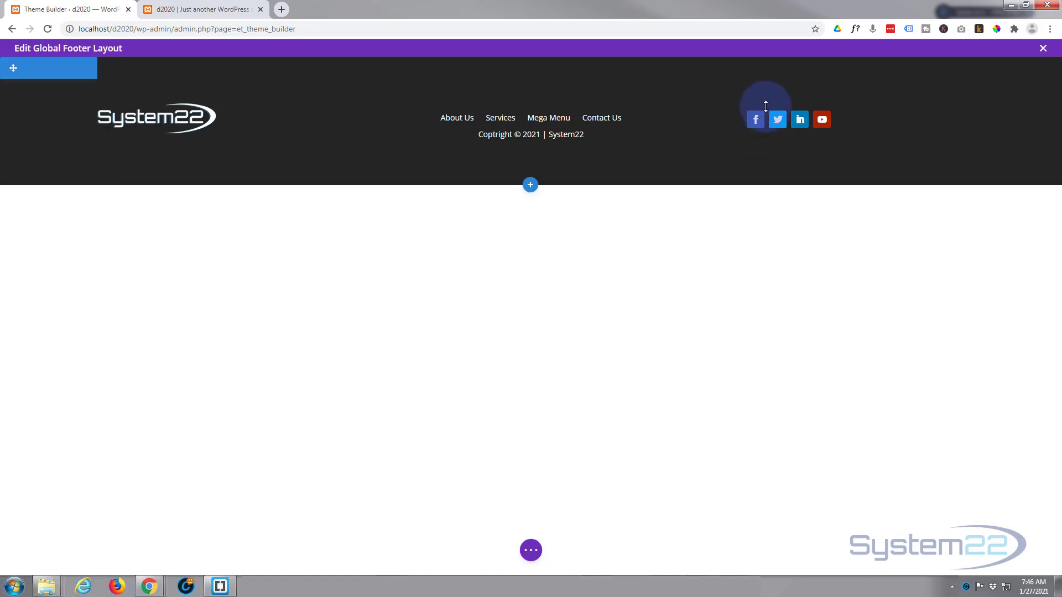
{"action": "mouse_move", "coordinate": [808, 106]}
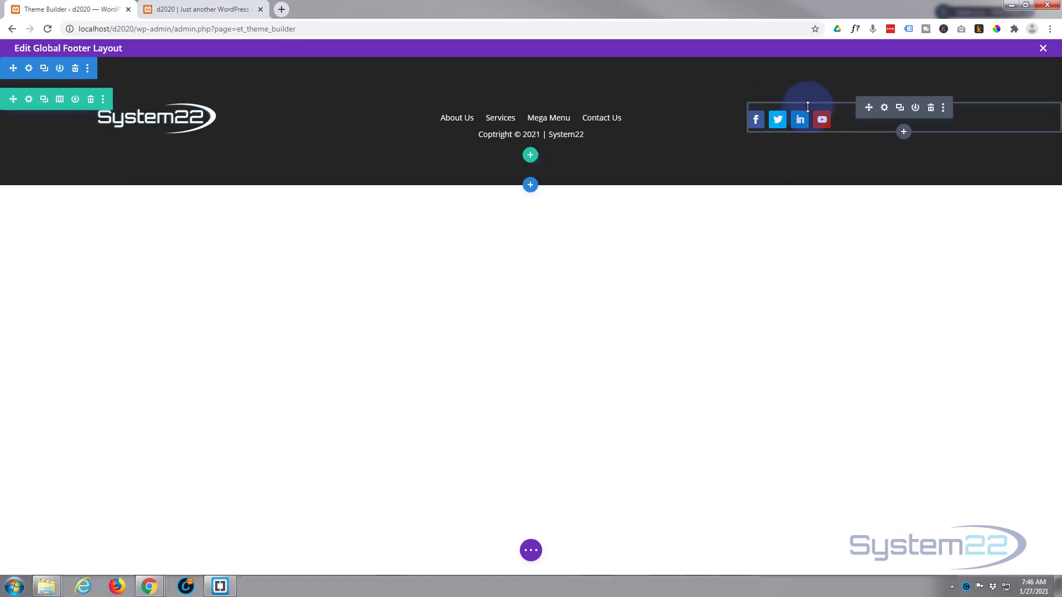
{"action": "left_click", "coordinate": [886, 110]}
{"action": "left_click", "coordinate": [238, 280]}
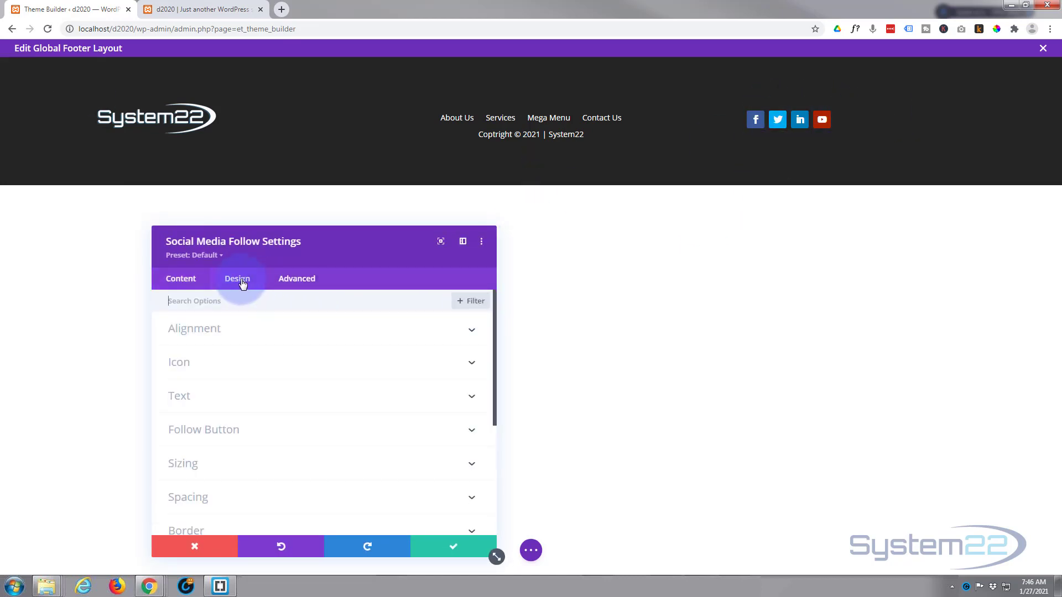
{"action": "left_click", "coordinate": [325, 331]}
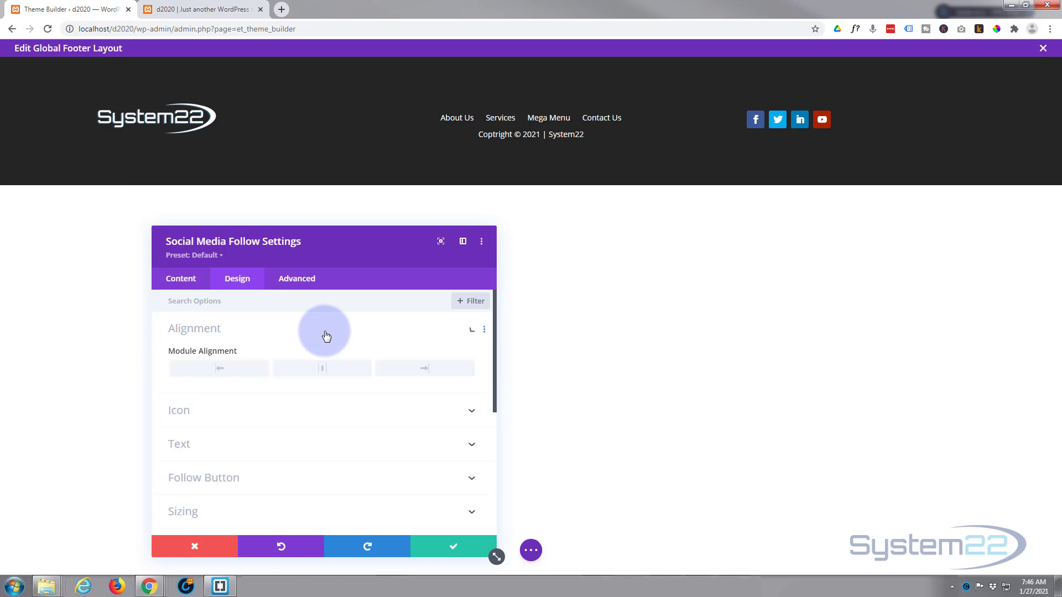
{"action": "left_click", "coordinate": [319, 376]}
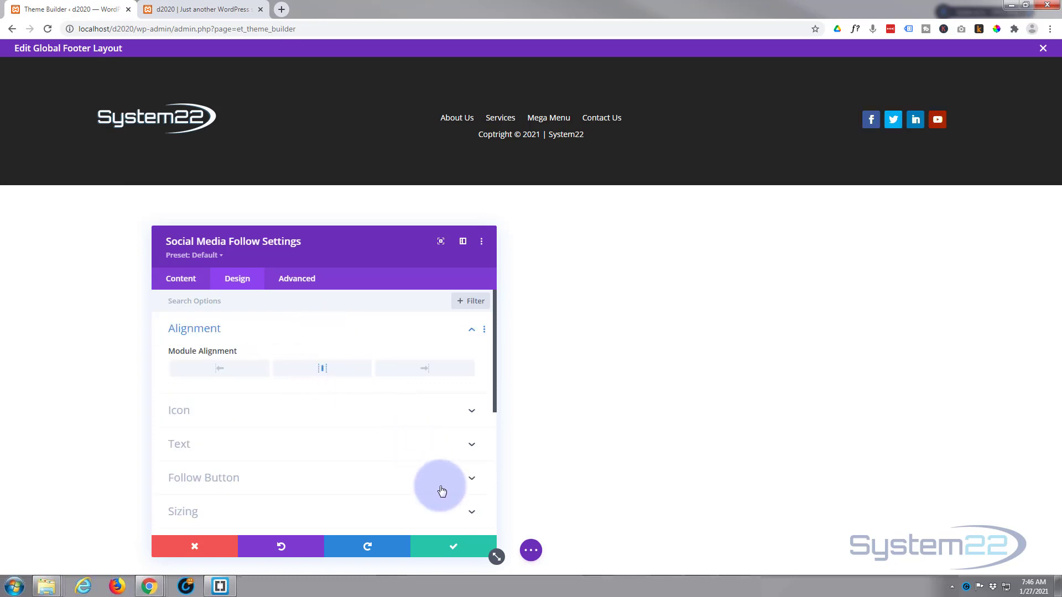
{"action": "left_click", "coordinate": [447, 546]}
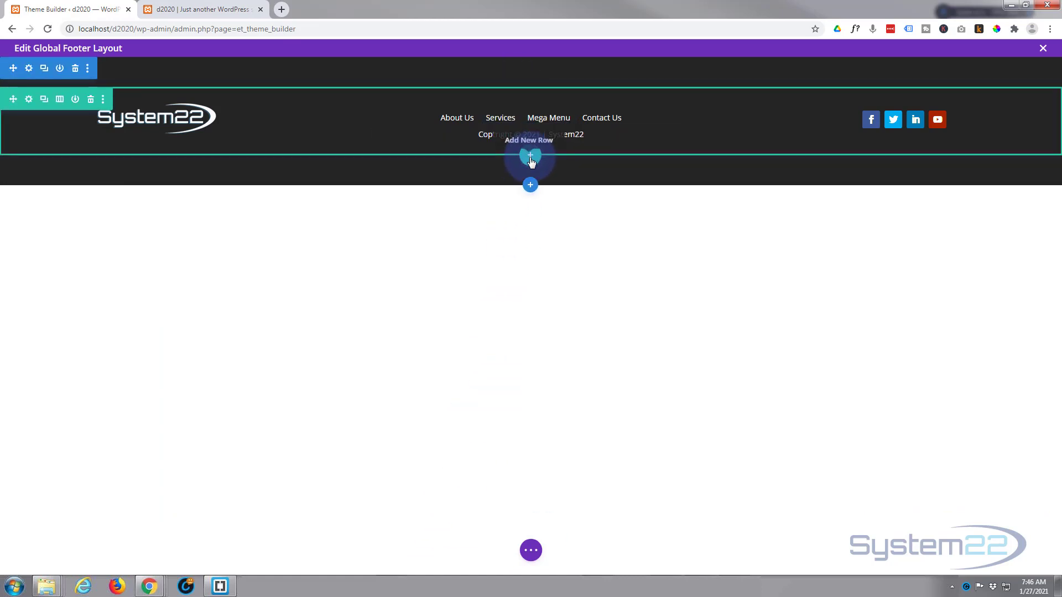
Step: Add a three-column row to the footer with a Blurb module in its first column
{"action": "left_click", "coordinate": [530, 158]}
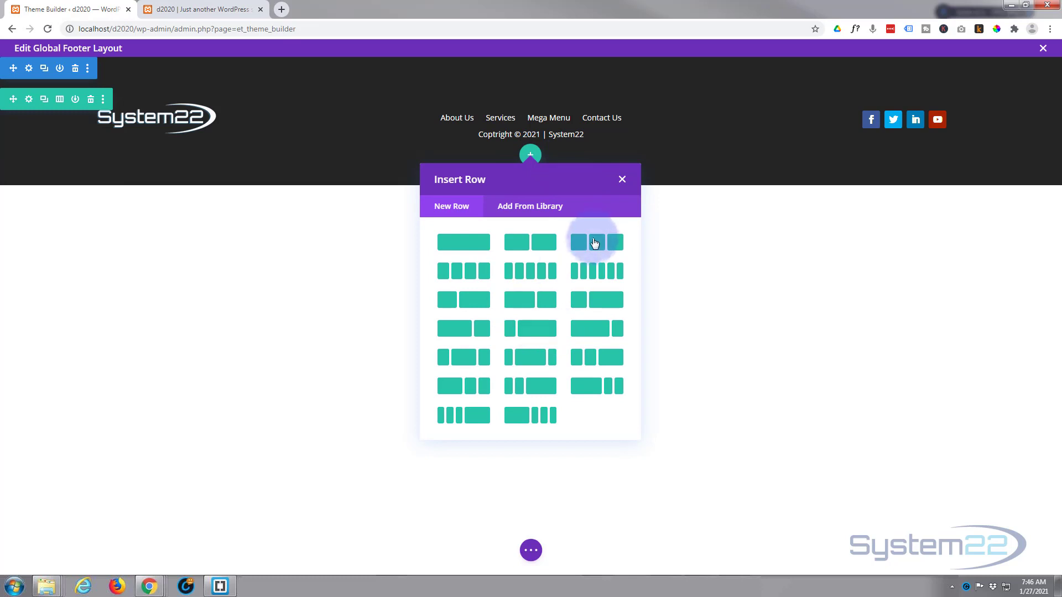
{"action": "left_click", "coordinate": [595, 243]}
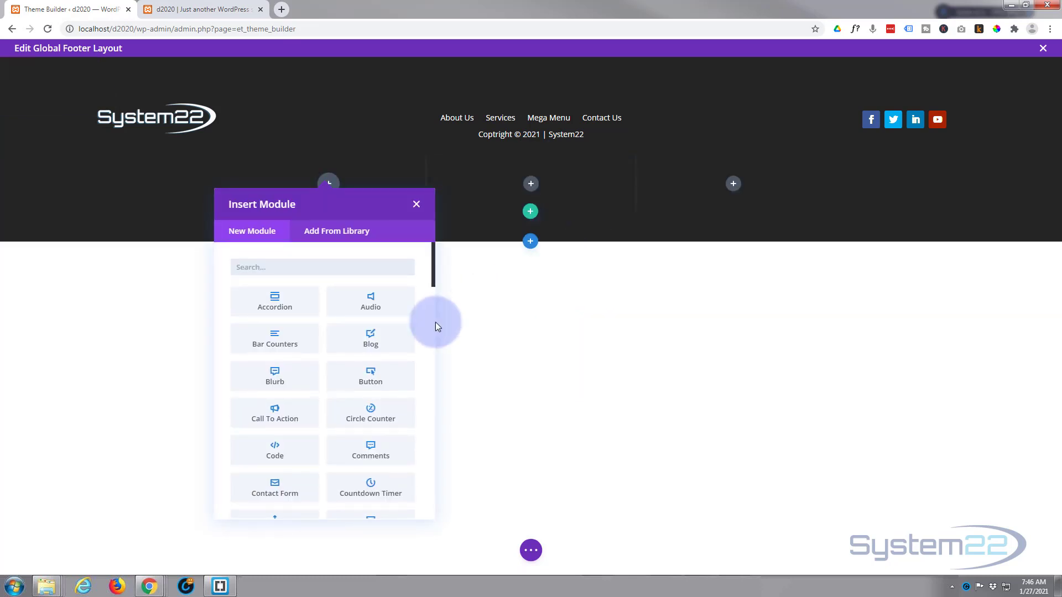
{"action": "left_click", "coordinate": [279, 381]}
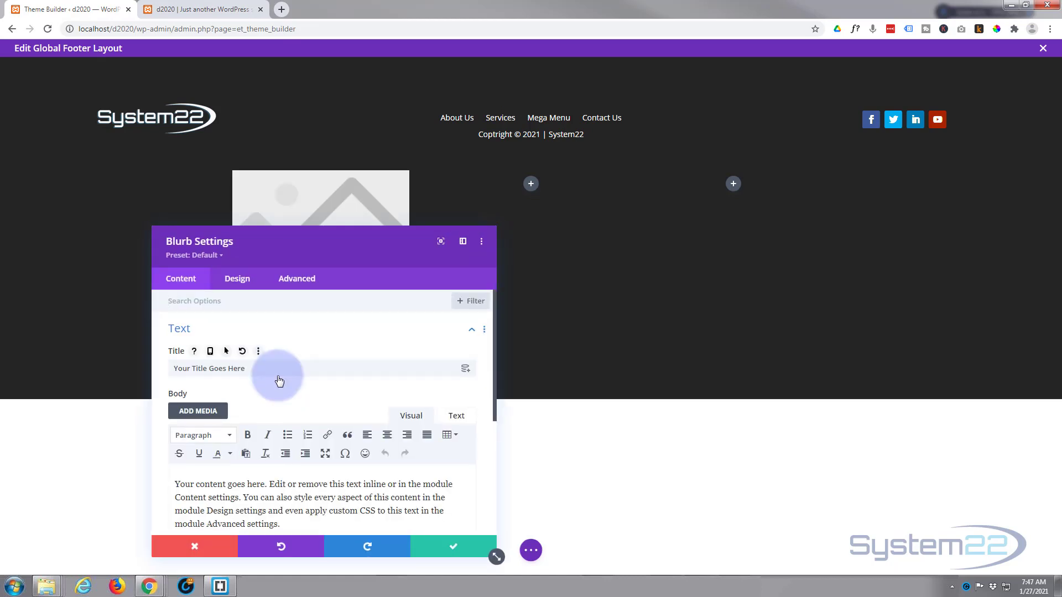
Step: Delete the blurb's placeholder body text and retitle it 'Email Us'
{"action": "left_click", "coordinate": [169, 485]}
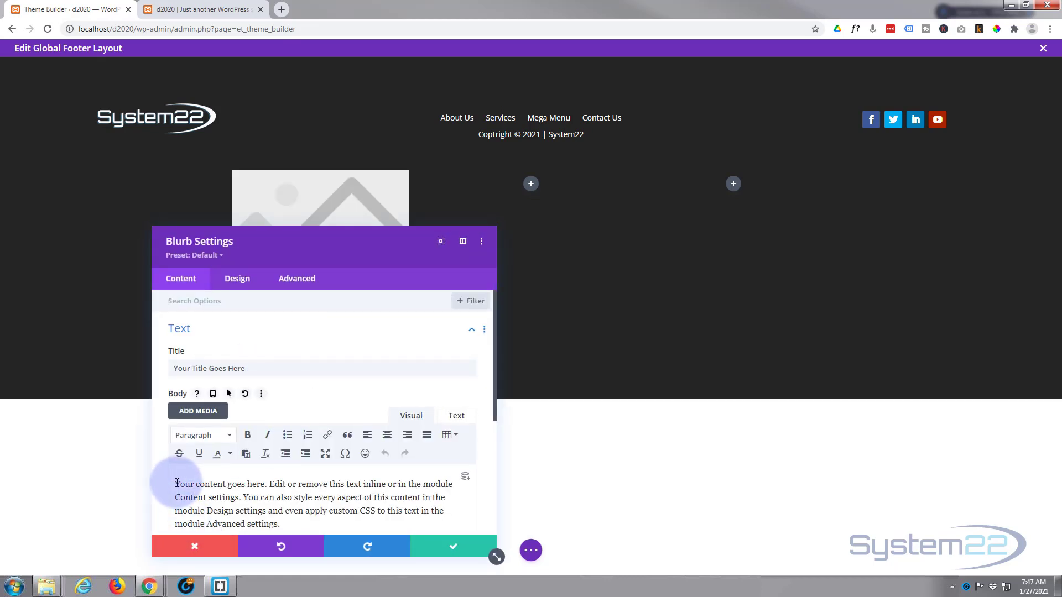
{"action": "left_click_drag", "start_coordinate": [253, 499], "coordinate": [320, 489]}
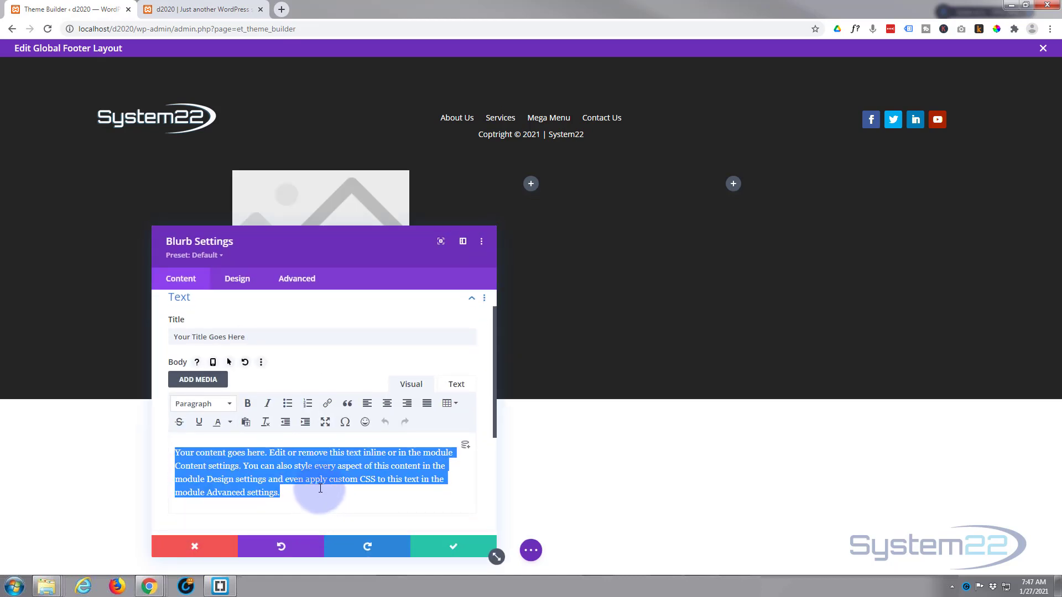
{"action": "key", "text": "BackSpace"}
{"action": "left_click_drag", "start_coordinate": [246, 337], "coordinate": [157, 337]}
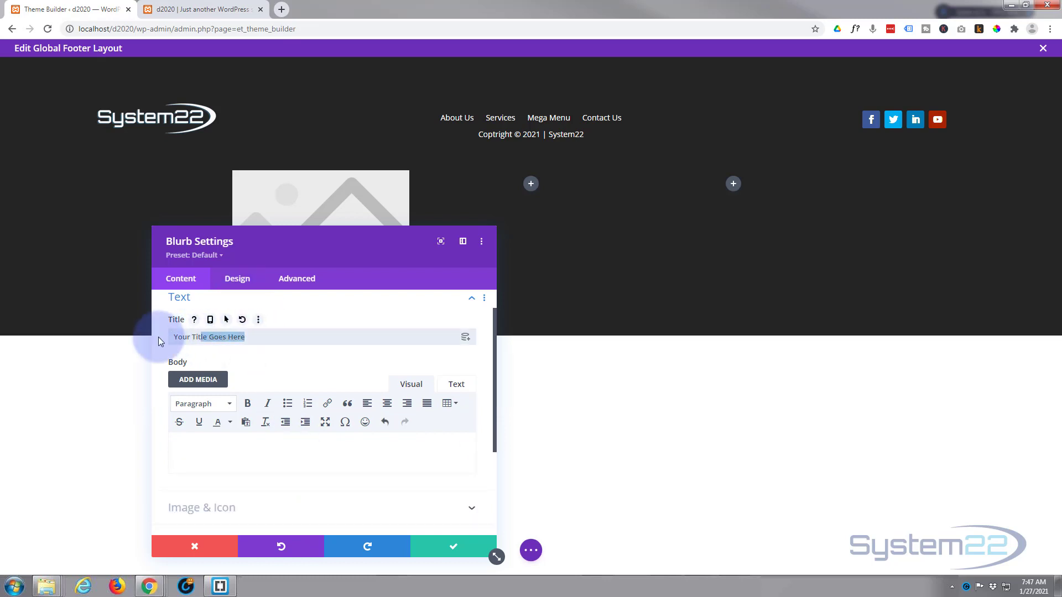
{"action": "type", "text": "Em"}
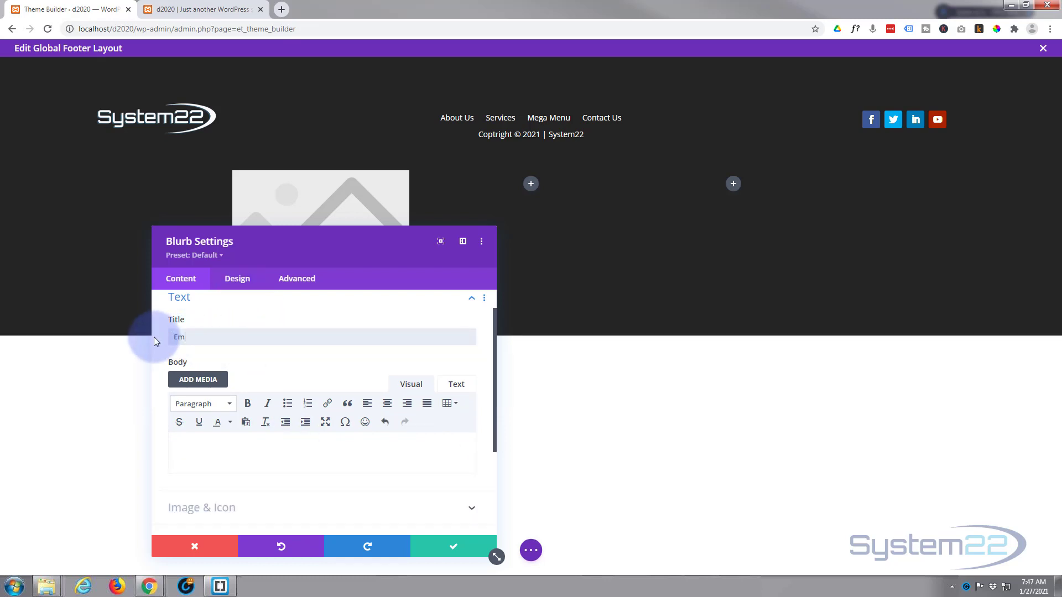
{"action": "type", "text": "ail Us"}
{"action": "left_click_drag", "start_coordinate": [329, 257], "coordinate": [629, 254]}
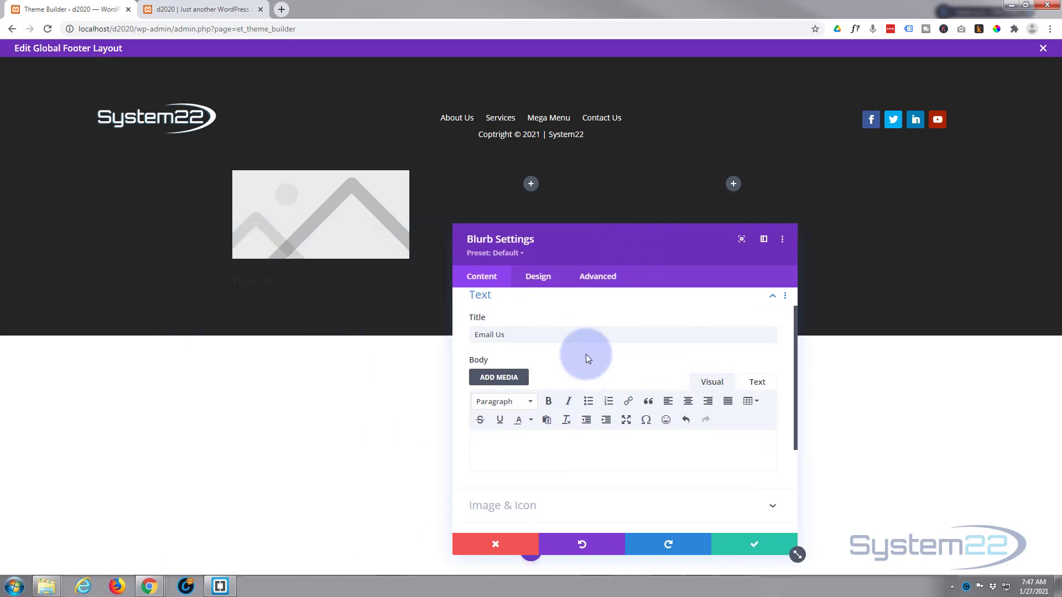
{"action": "scroll", "coordinate": [586, 354], "scroll_direction": "down", "scroll_amount": 3}
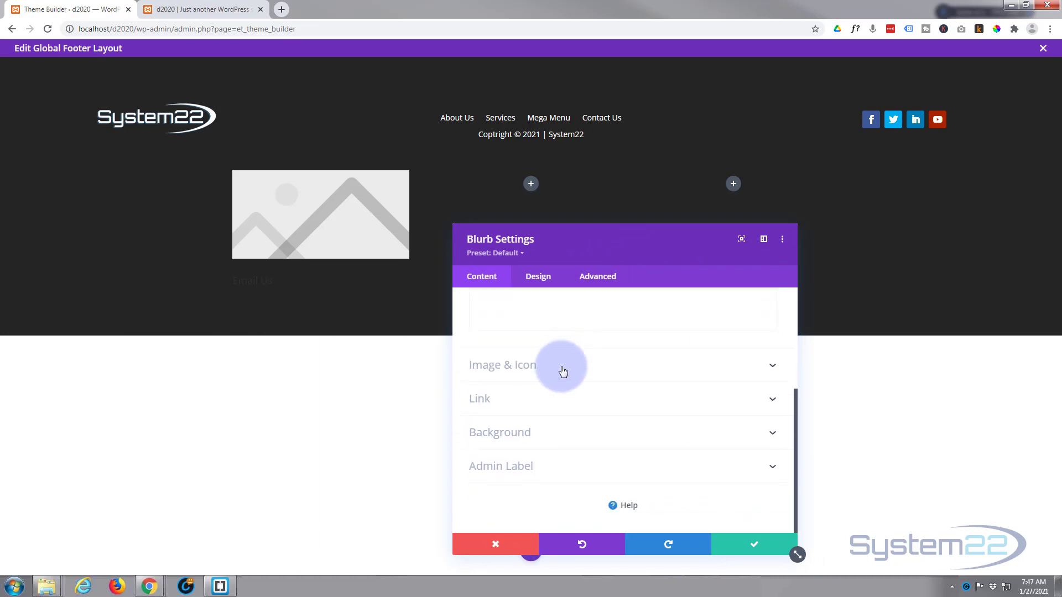
Step: Turn on Use Icon for the Email Us blurb and pick the envelope icon
{"action": "left_click", "coordinate": [563, 366]}
{"action": "left_click", "coordinate": [481, 346]}
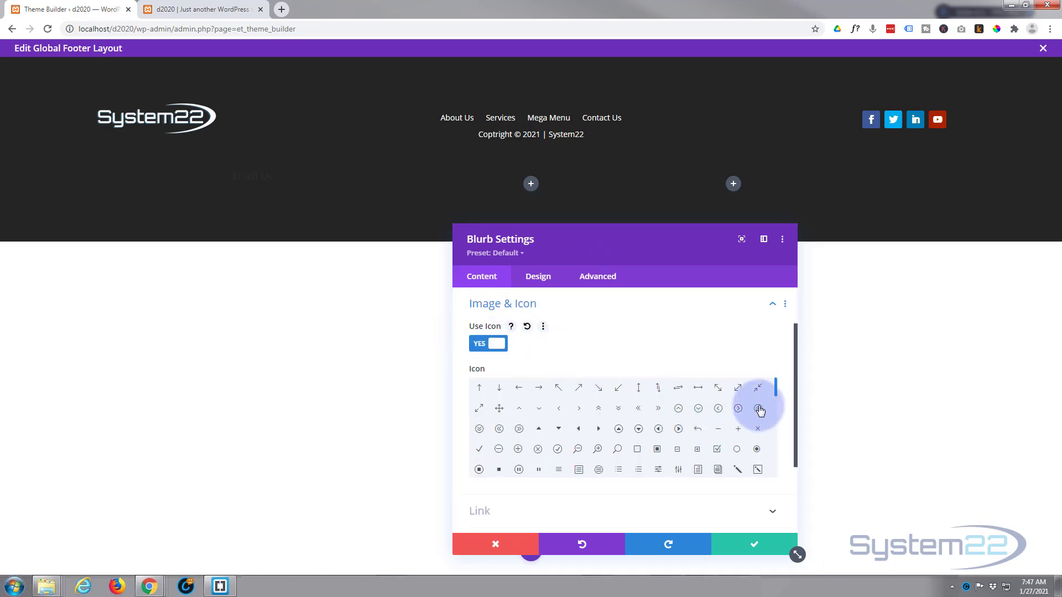
{"action": "left_click_drag", "start_coordinate": [776, 393], "coordinate": [785, 446]}
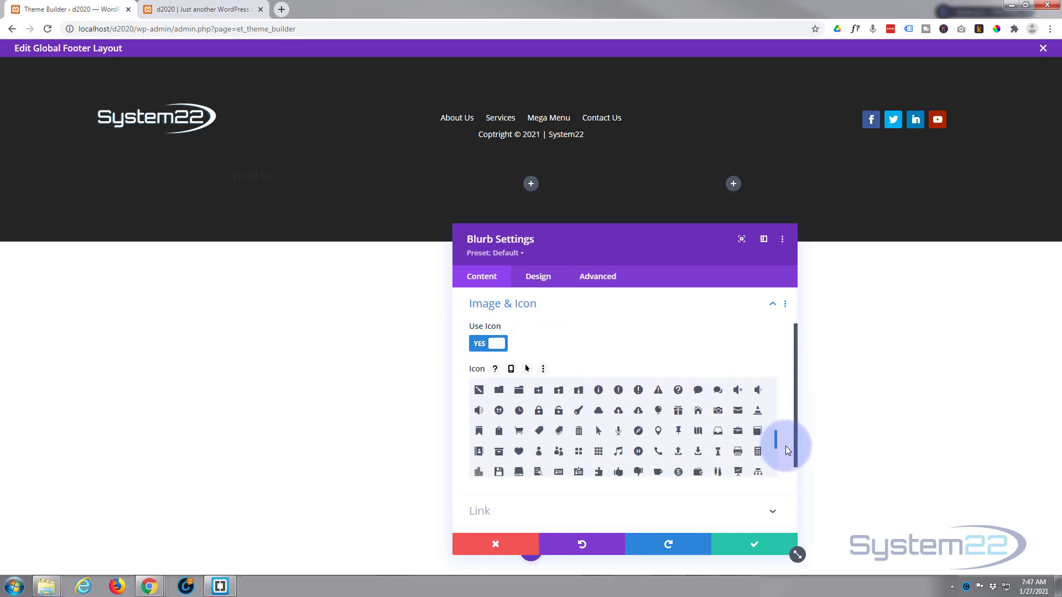
{"action": "left_click", "coordinate": [738, 415]}
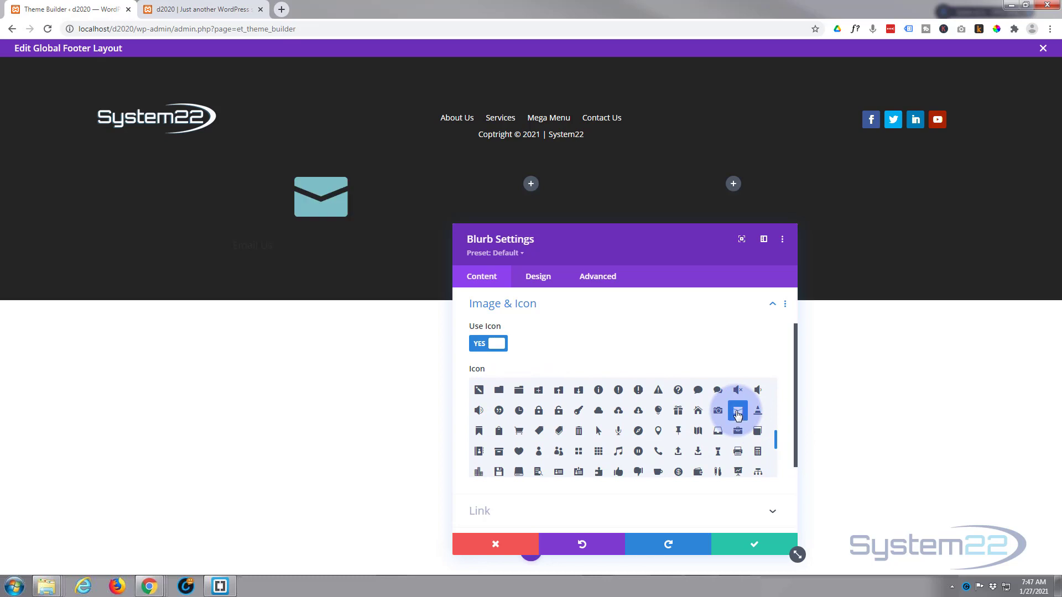
Step: Set the blurb's Module Link URL to # opening in the same window
{"action": "scroll", "coordinate": [629, 393], "scroll_direction": "down", "scroll_amount": 1}
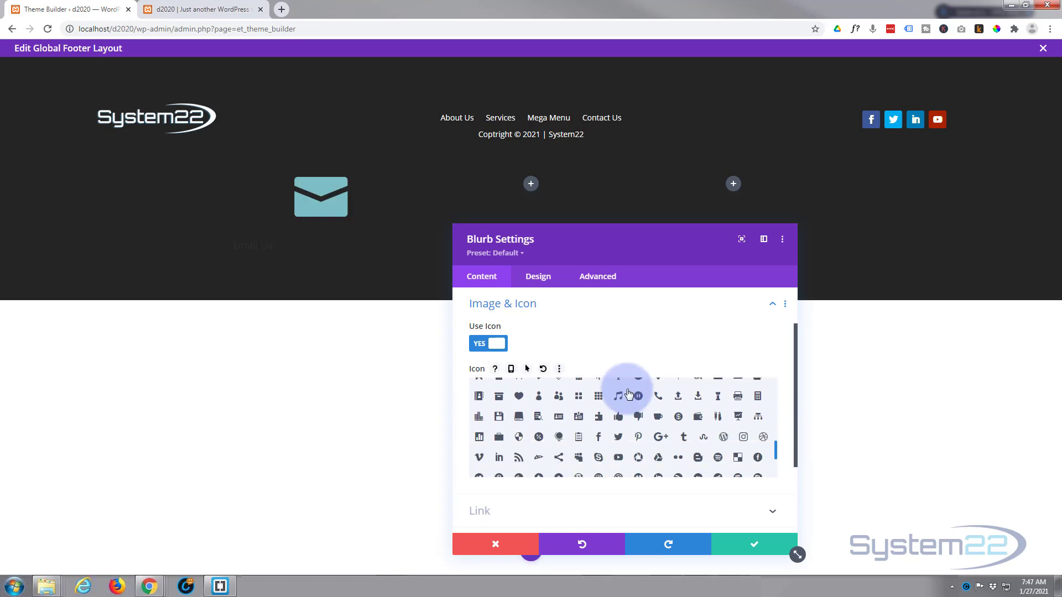
{"action": "left_click", "coordinate": [546, 513]}
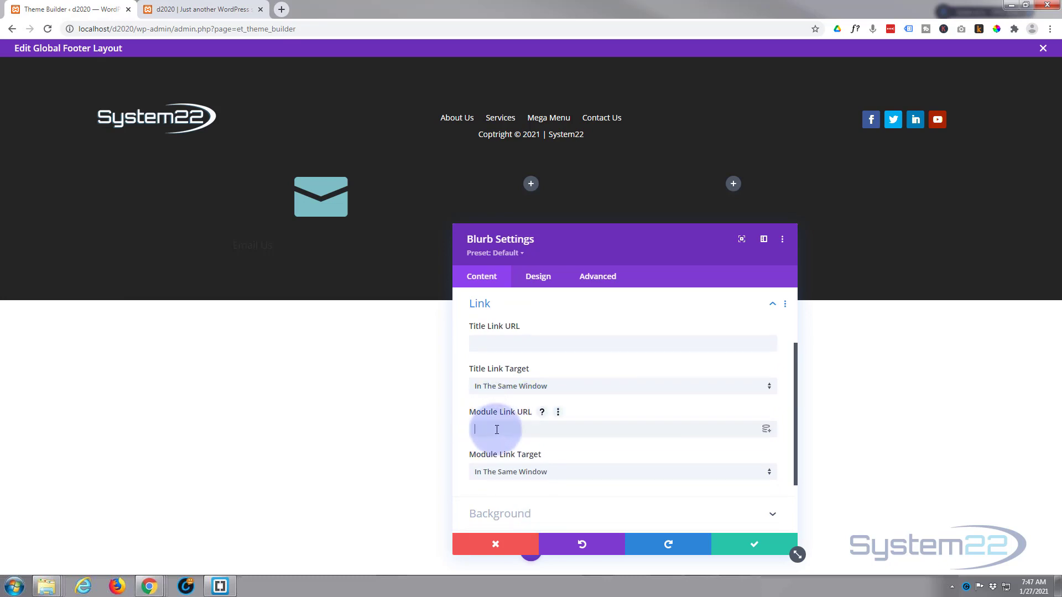
{"action": "left_click", "coordinate": [541, 425]}
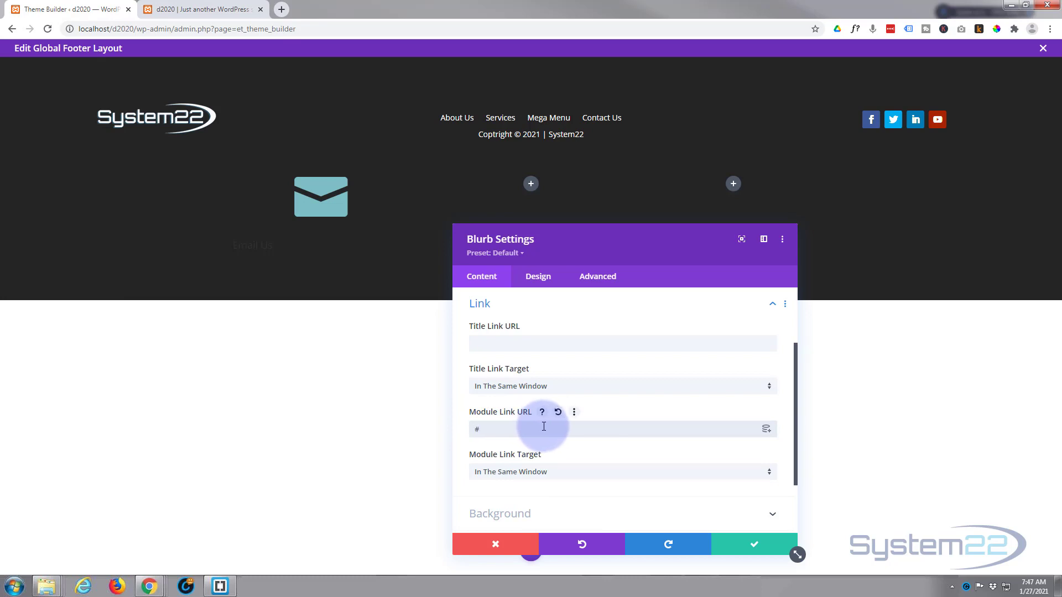
{"action": "left_click", "coordinate": [580, 477]}
{"action": "left_click", "coordinate": [456, 469]}
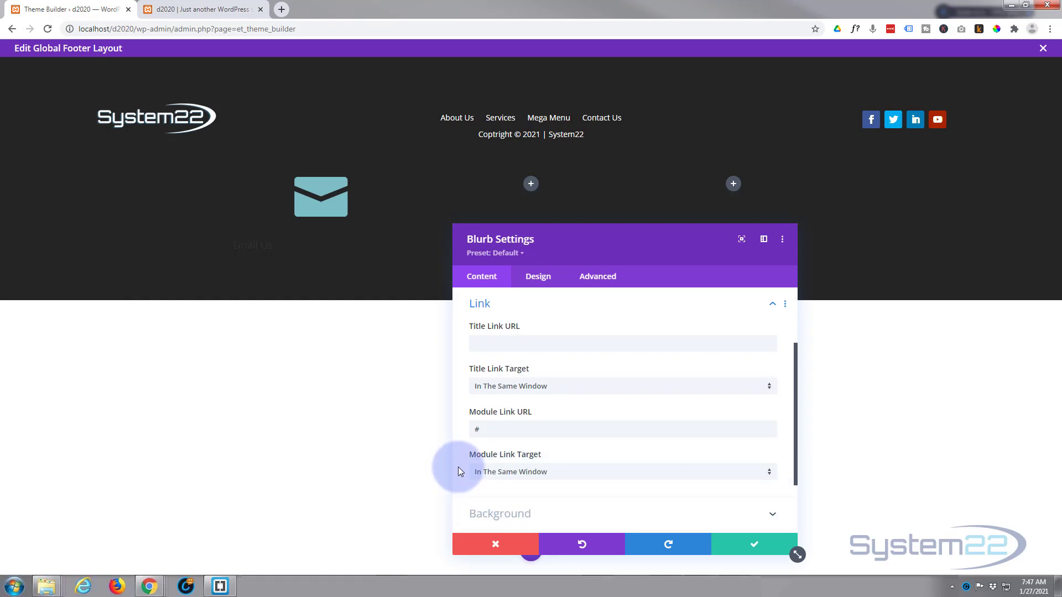
{"action": "left_click", "coordinate": [547, 283]}
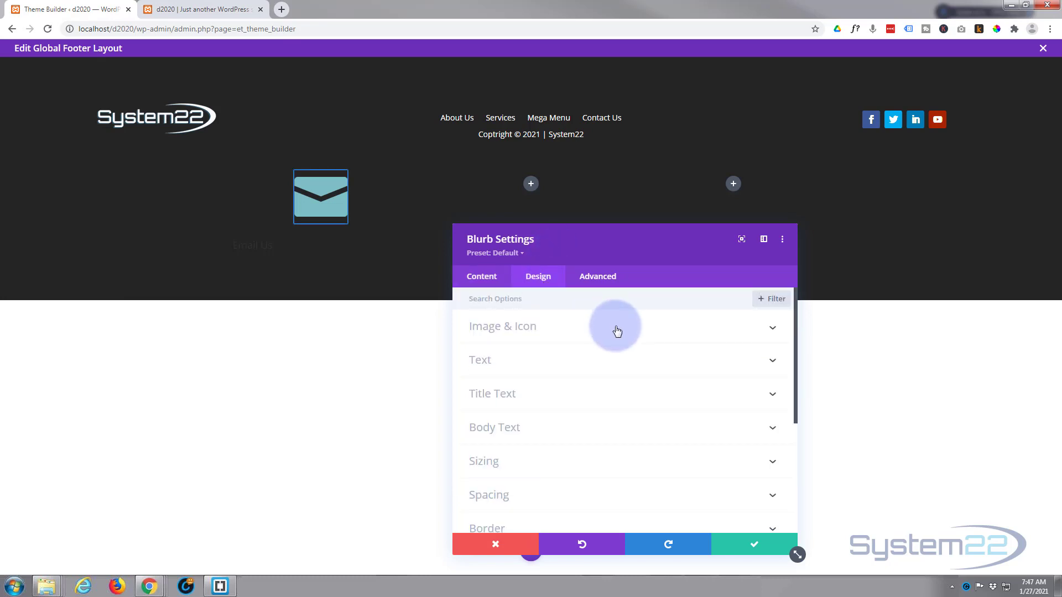
Step: Colour the envelope icon orange and place it inside a black circle
{"action": "left_click", "coordinate": [577, 334]}
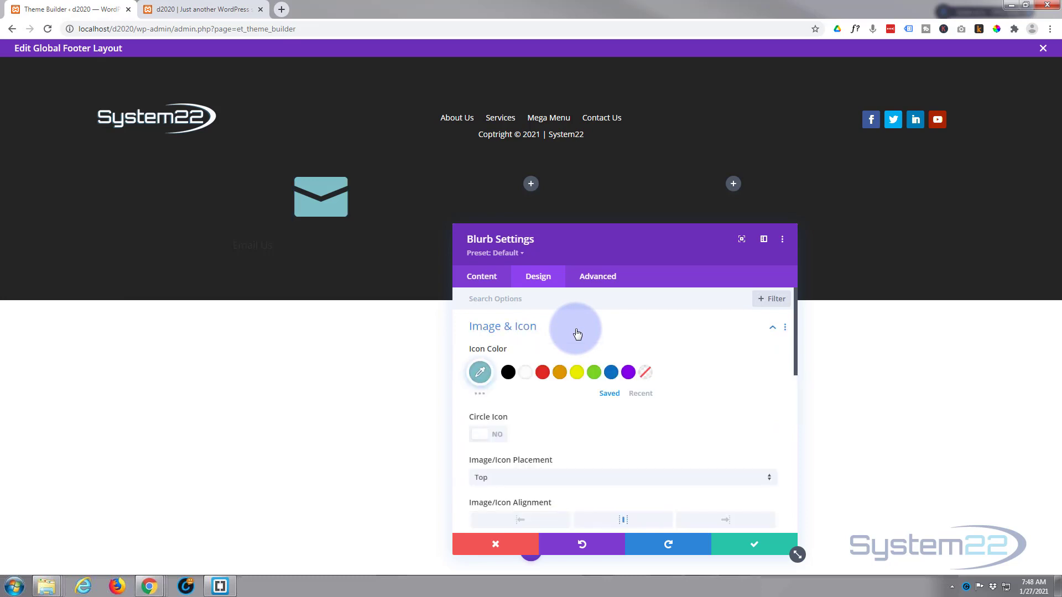
{"action": "left_click", "coordinate": [562, 375]}
{"action": "scroll", "coordinate": [576, 383], "scroll_direction": "down", "scroll_amount": 1}
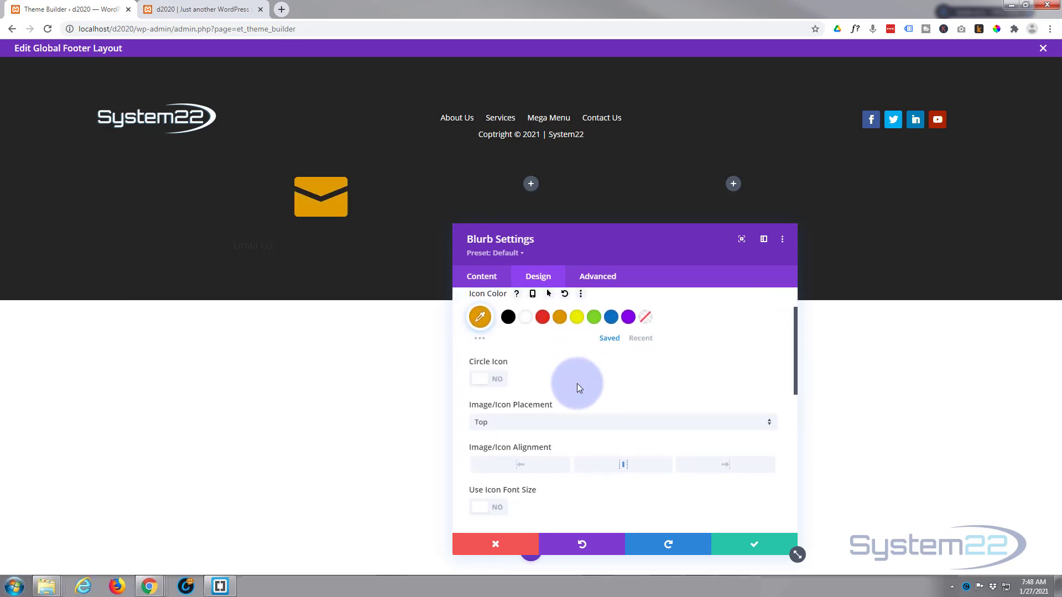
{"action": "left_click", "coordinate": [498, 379]}
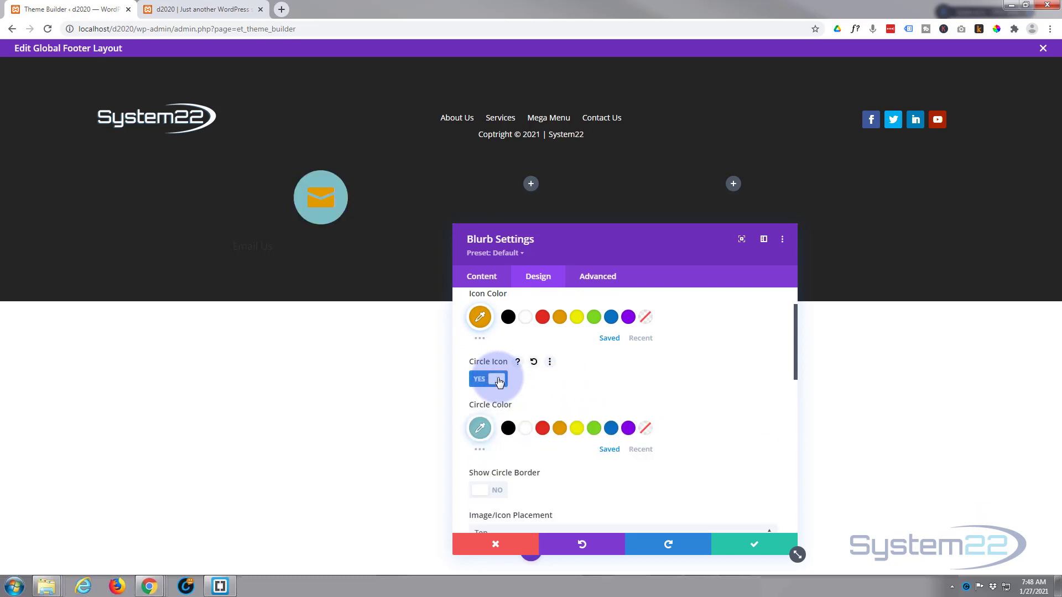
{"action": "left_click", "coordinate": [507, 431]}
Step: Give the icon circle an orange border and set the icon placement to Left
{"action": "scroll", "coordinate": [564, 398], "scroll_direction": "down", "scroll_amount": 1}
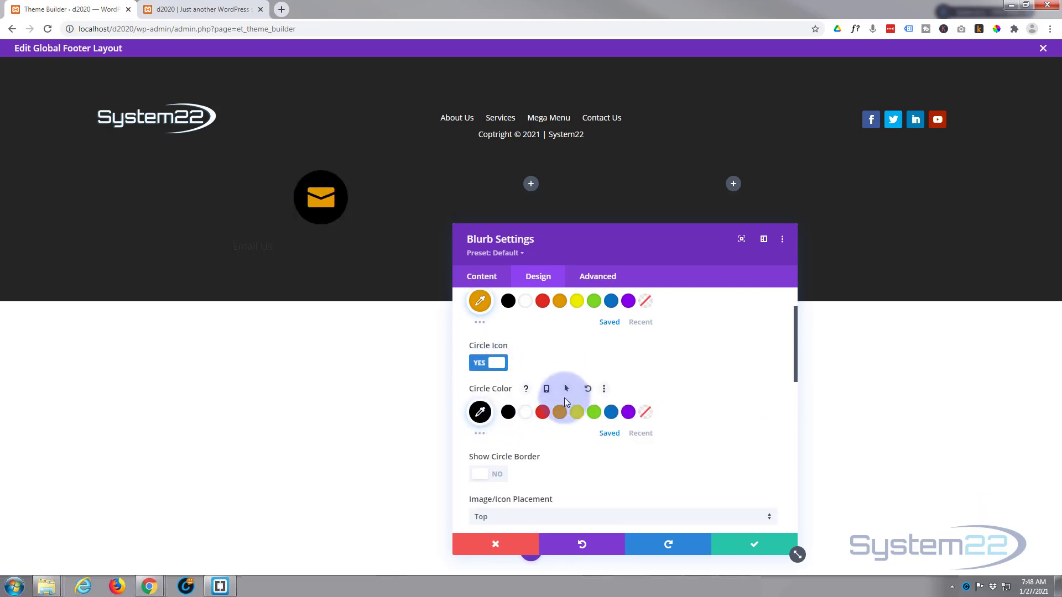
{"action": "left_click", "coordinate": [497, 424]}
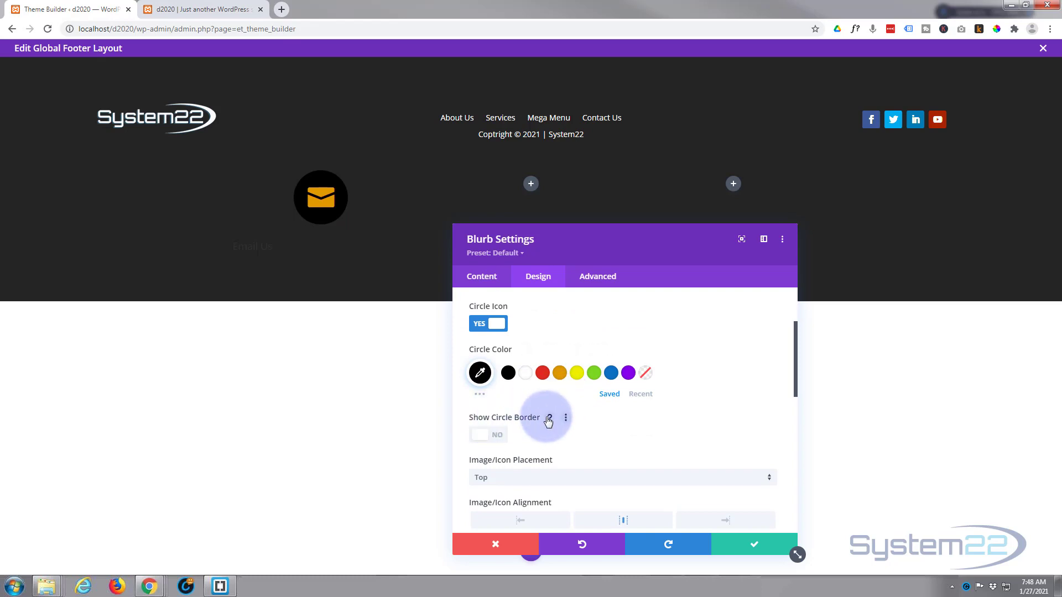
{"action": "left_click", "coordinate": [498, 436]}
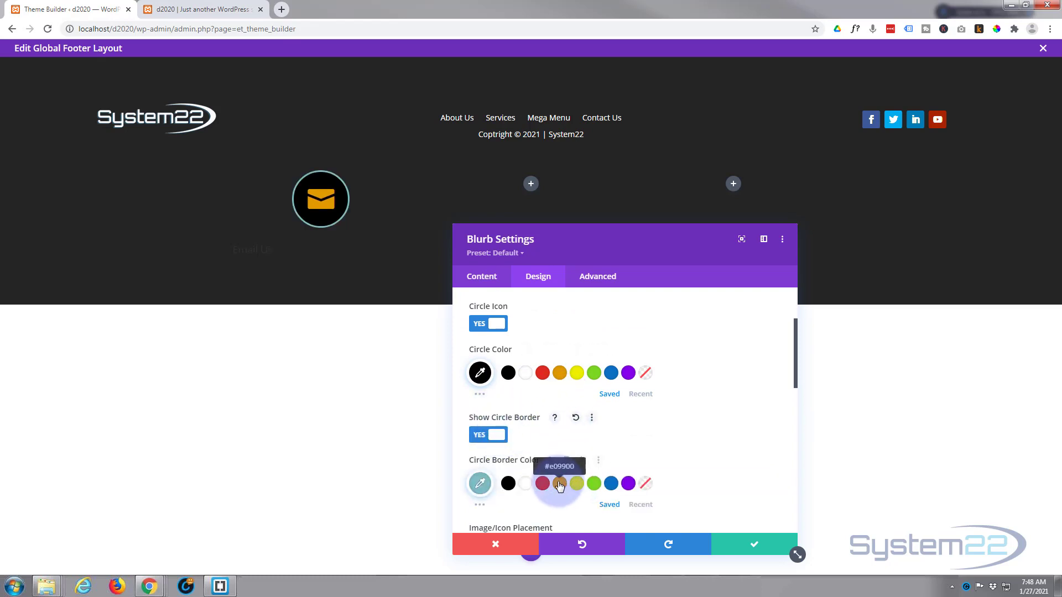
{"action": "left_click", "coordinate": [559, 483]}
{"action": "scroll", "coordinate": [589, 439], "scroll_direction": "down", "scroll_amount": 2}
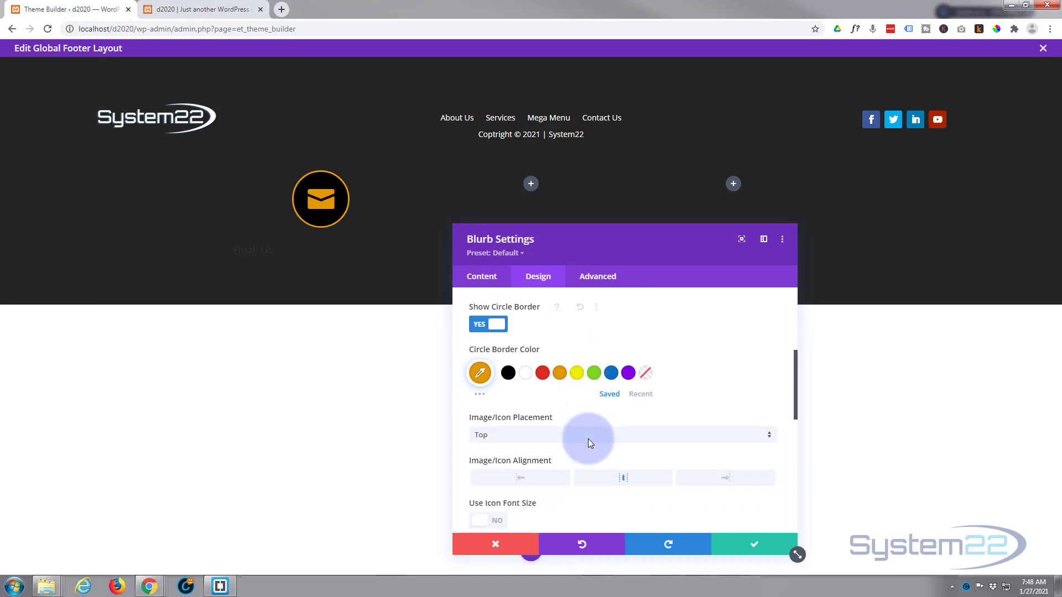
{"action": "left_click", "coordinate": [525, 435]}
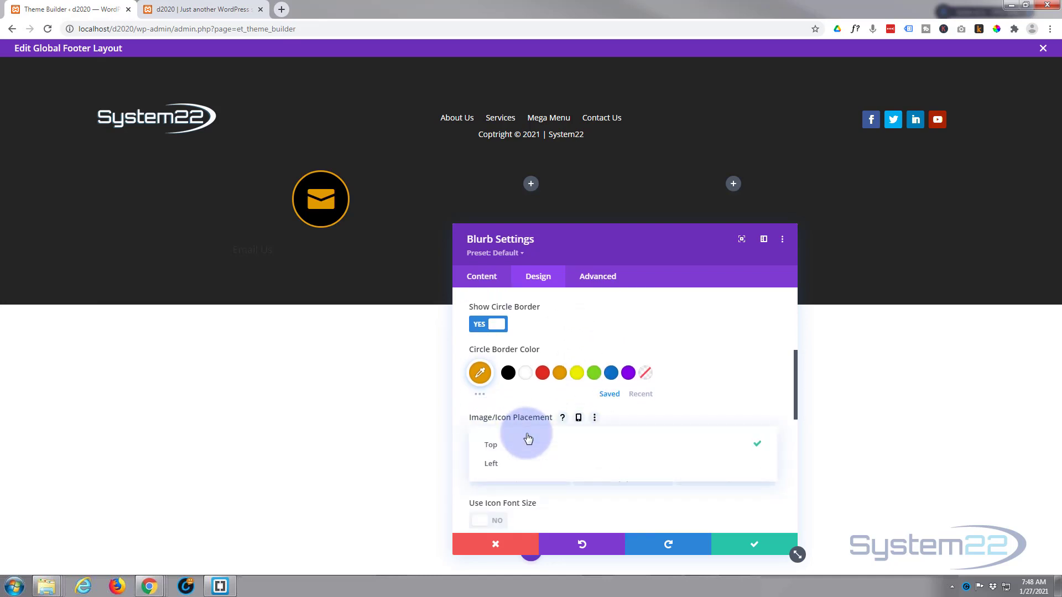
{"action": "left_click", "coordinate": [522, 466]}
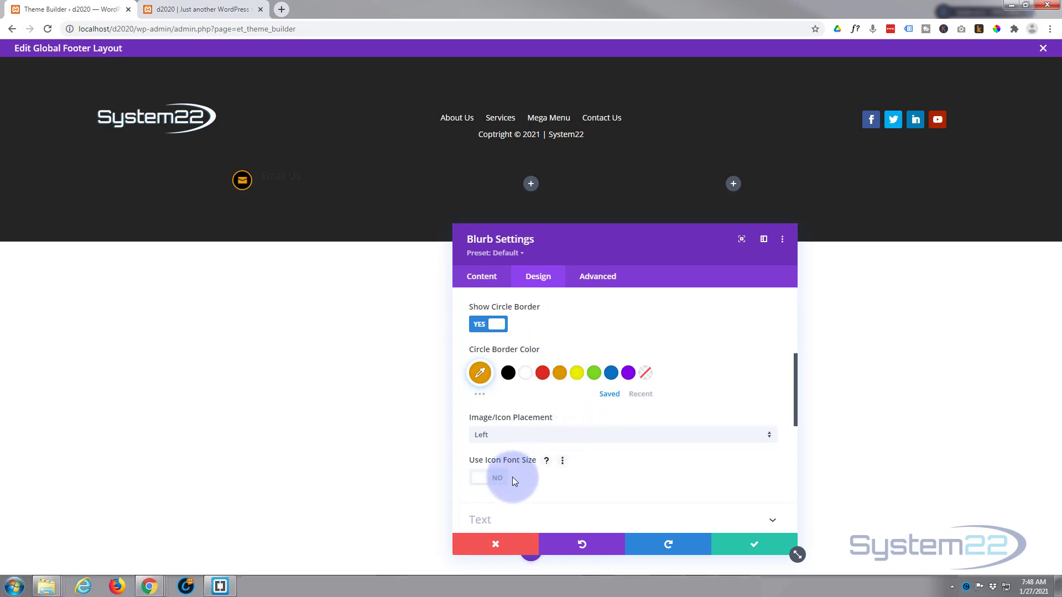
{"action": "scroll", "coordinate": [626, 393], "scroll_direction": "down", "scroll_amount": 2}
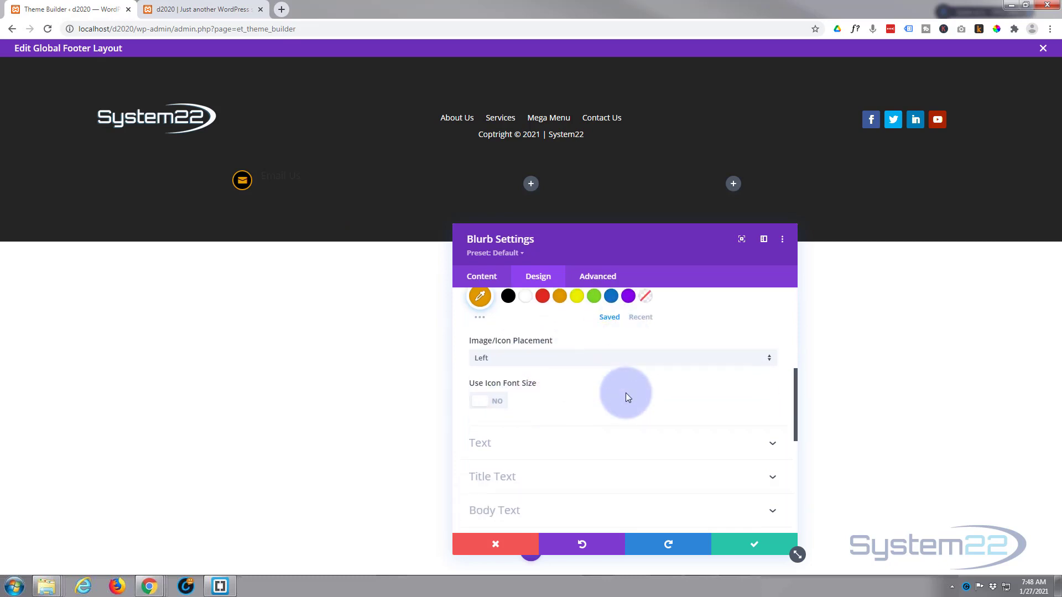
Step: Make the Email Us title text white with a 2em line height and save the blurb
{"action": "left_click", "coordinate": [589, 418]}
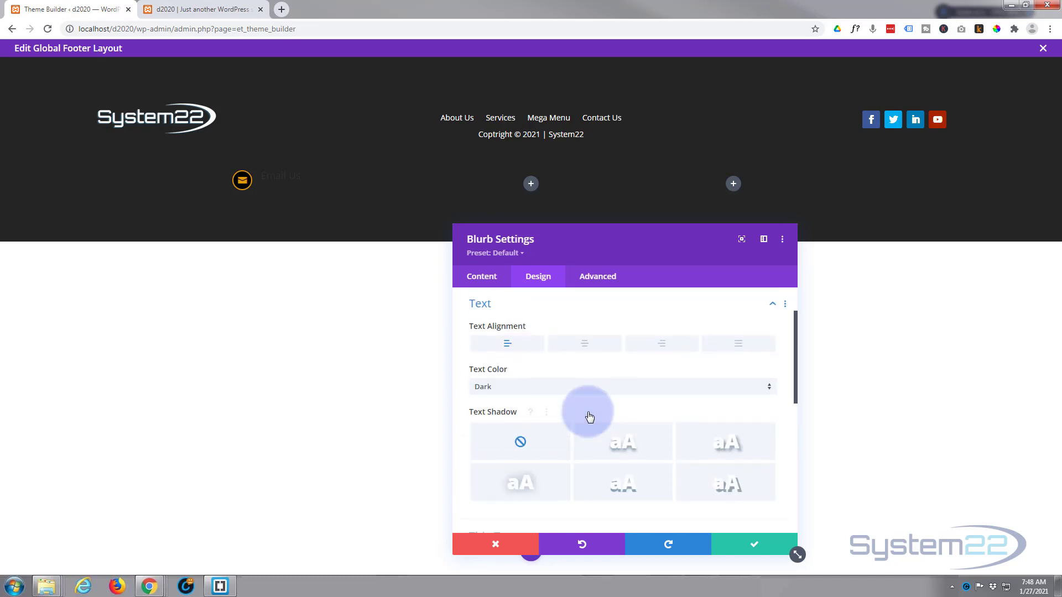
{"action": "scroll", "coordinate": [588, 417], "scroll_direction": "down", "scroll_amount": 2}
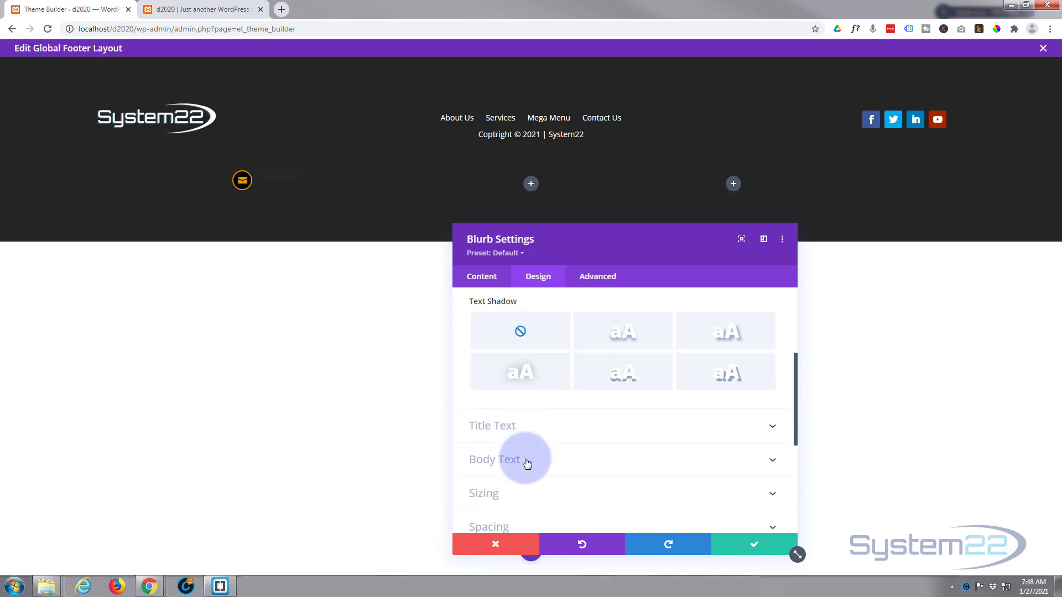
{"action": "left_click", "coordinate": [557, 427]}
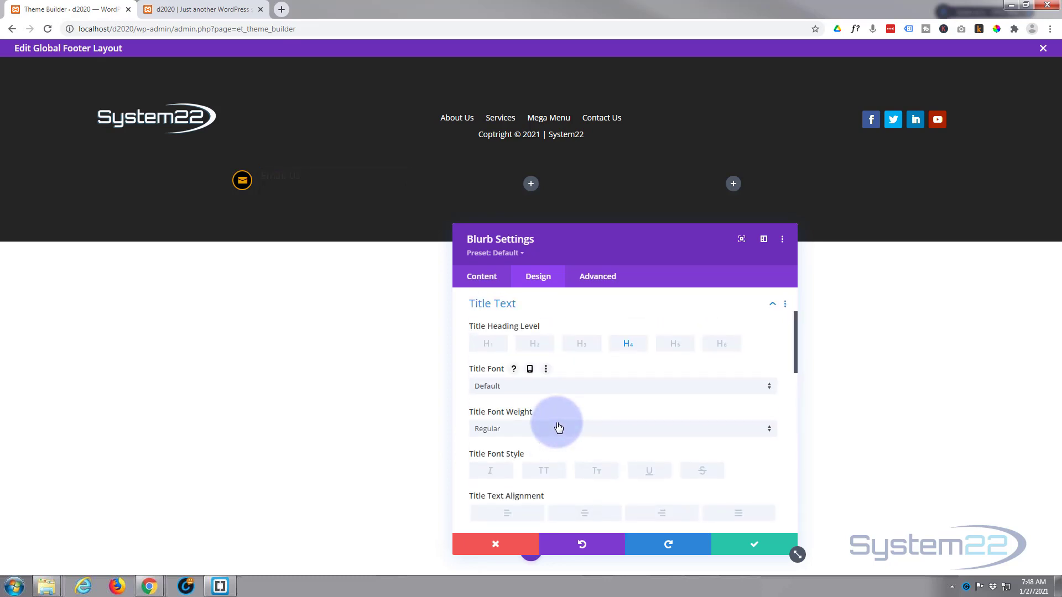
{"action": "scroll", "coordinate": [558, 420], "scroll_direction": "down", "scroll_amount": 3}
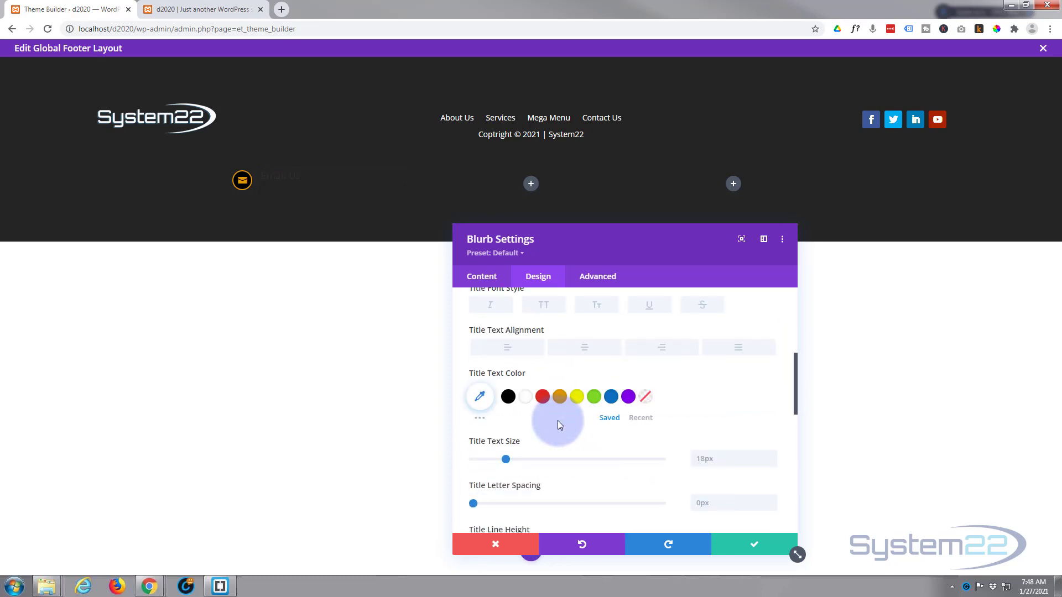
{"action": "left_click", "coordinate": [527, 398]}
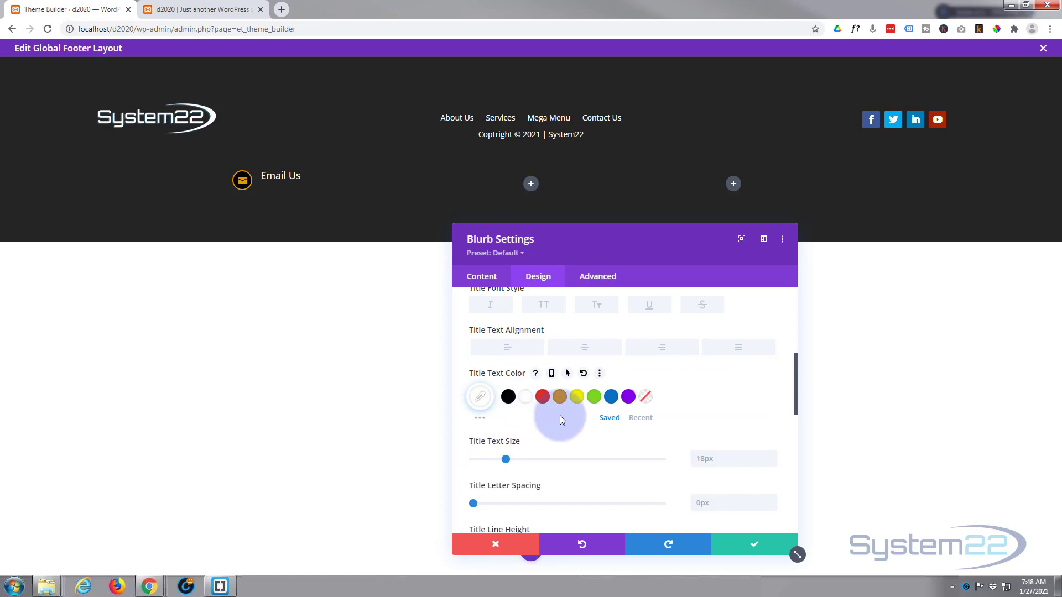
{"action": "scroll", "coordinate": [560, 418], "scroll_direction": "down", "scroll_amount": 3}
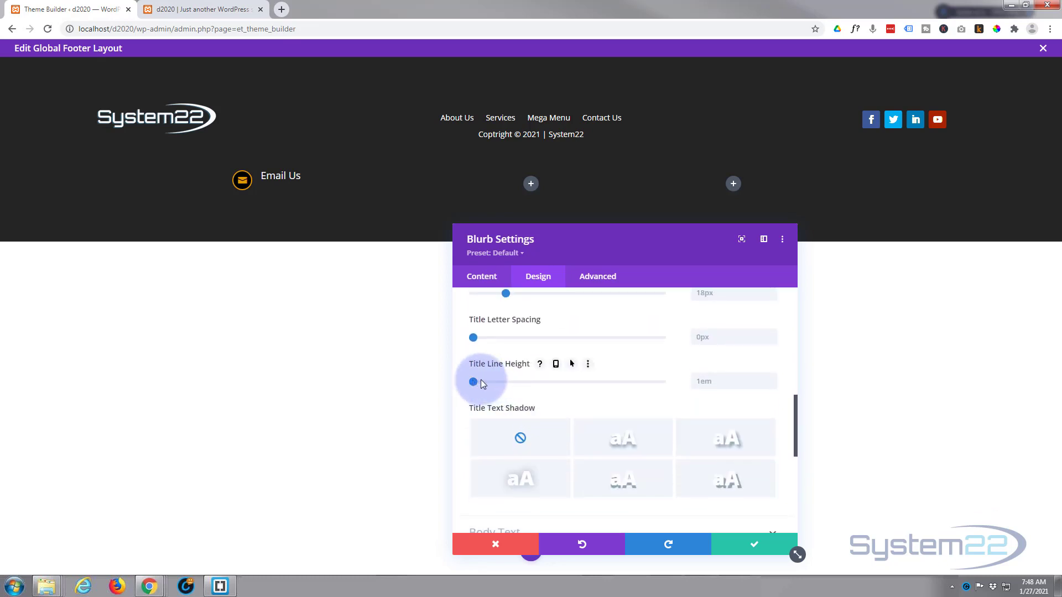
{"action": "left_click_drag", "start_coordinate": [481, 380], "coordinate": [567, 383]}
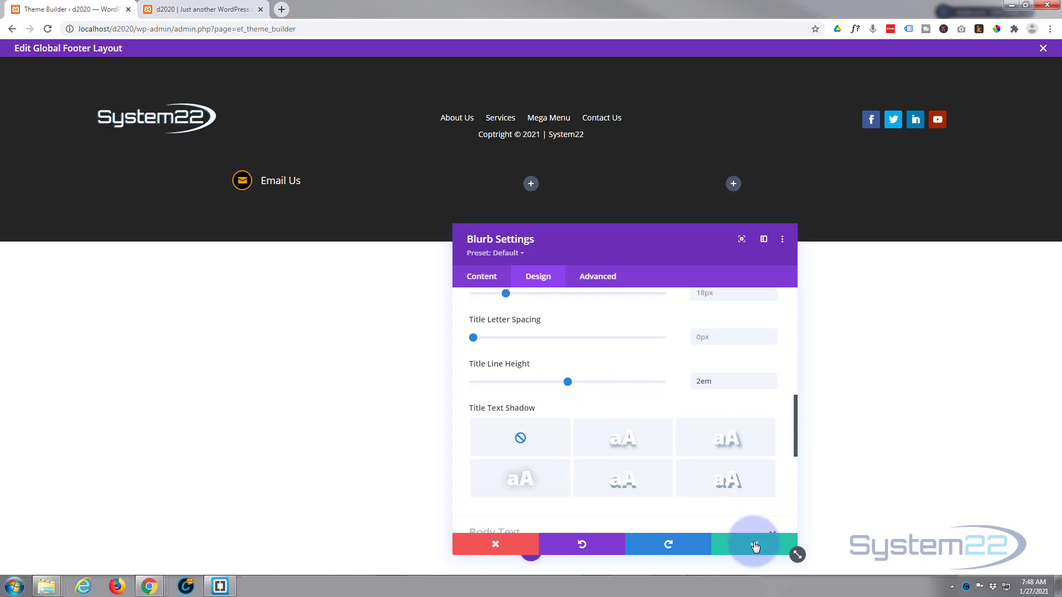
{"action": "left_click", "coordinate": [757, 541]}
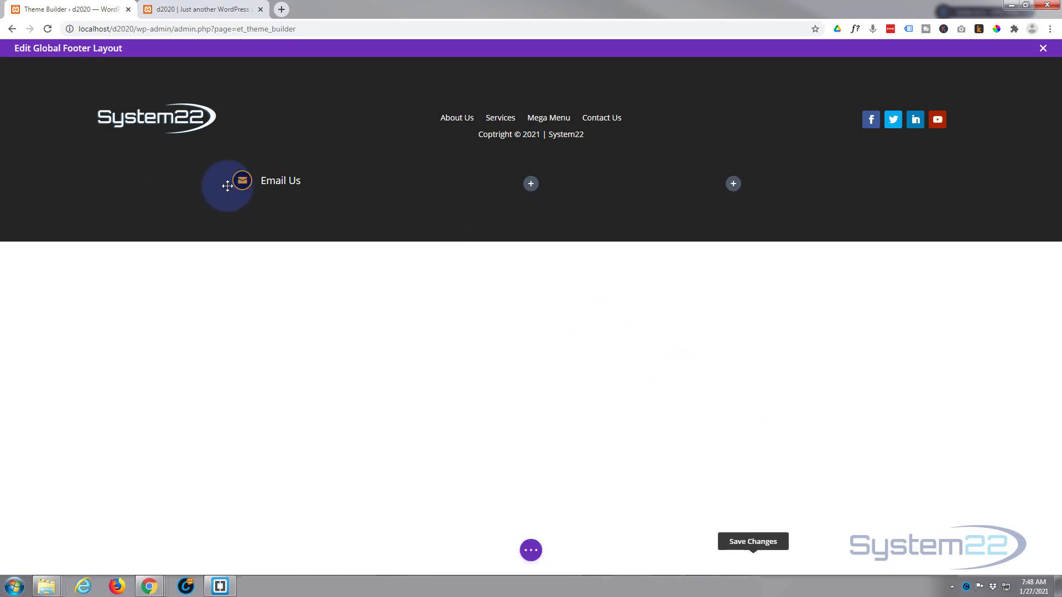
Step: Duplicate the Email Us blurb twice and move the copies into the right and middle columns
{"action": "mouse_move", "coordinate": [239, 183]}
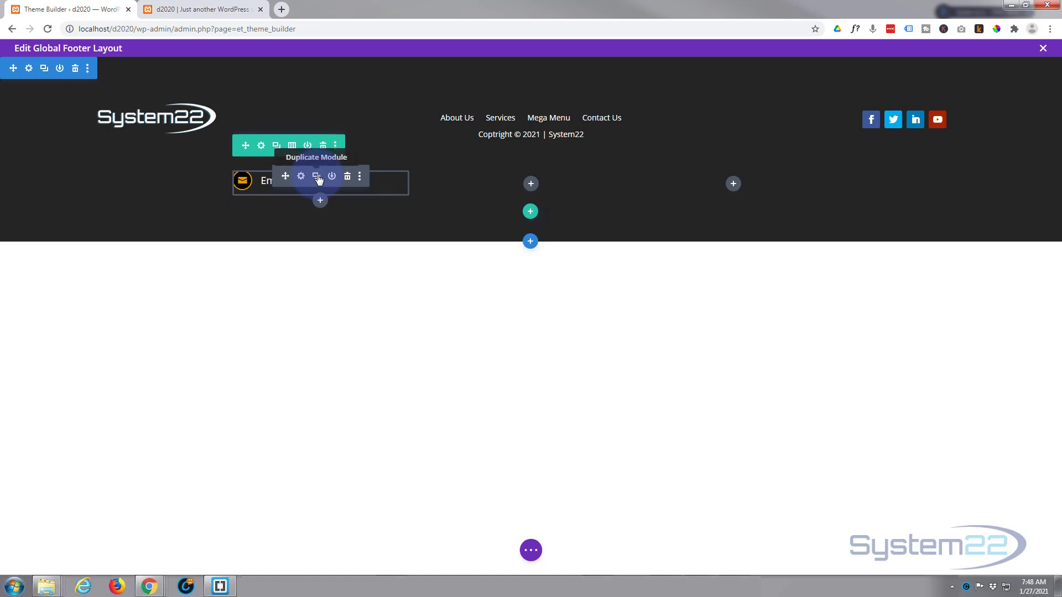
{"action": "left_click", "coordinate": [316, 176]}
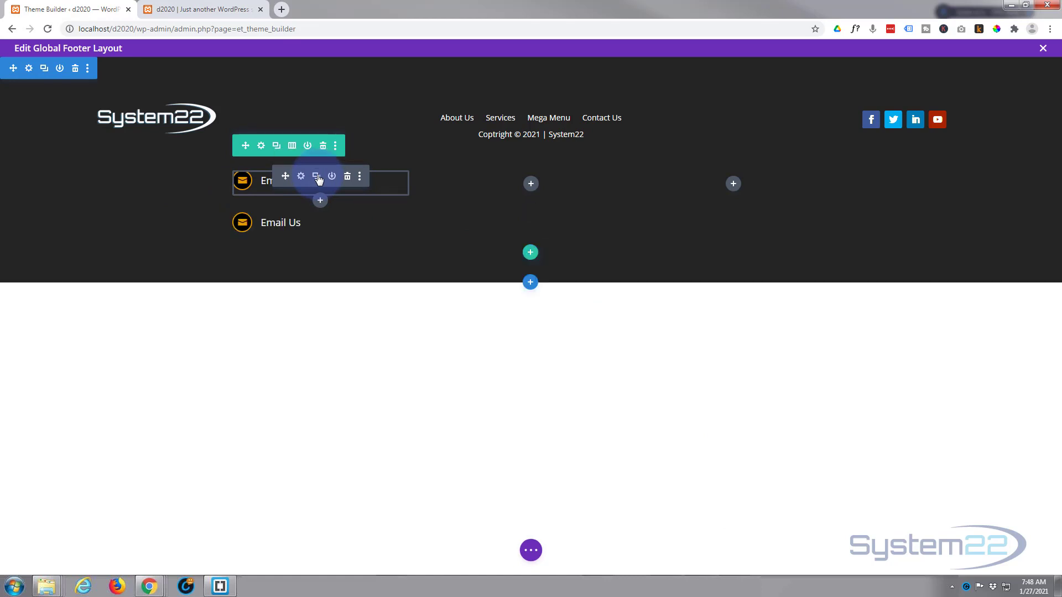
{"action": "left_click", "coordinate": [317, 177]}
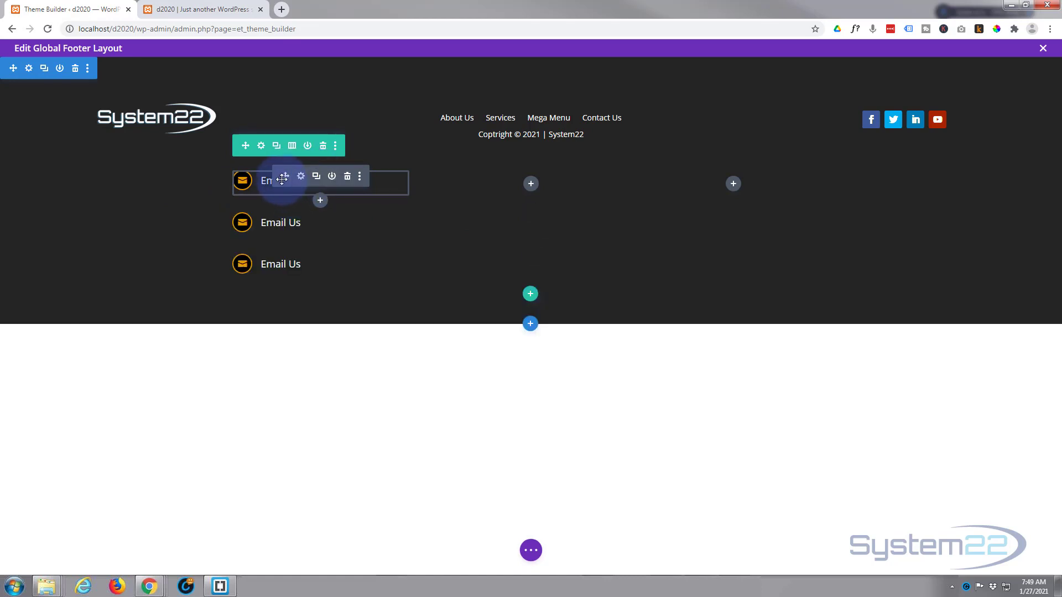
{"action": "left_click_drag", "start_coordinate": [284, 175], "coordinate": [743, 182]}
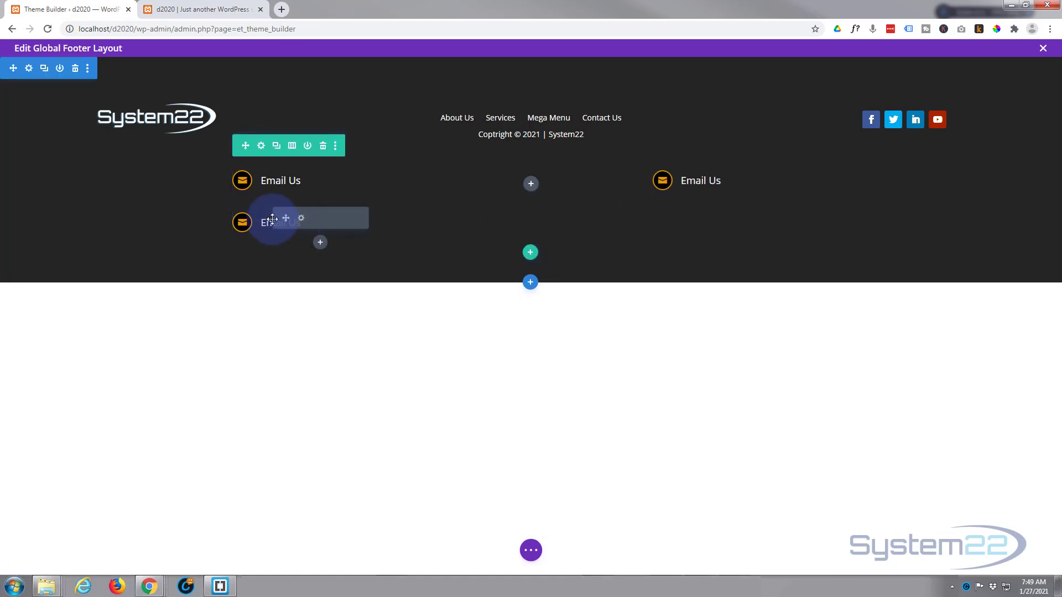
{"action": "left_click_drag", "start_coordinate": [280, 217], "coordinate": [537, 182]}
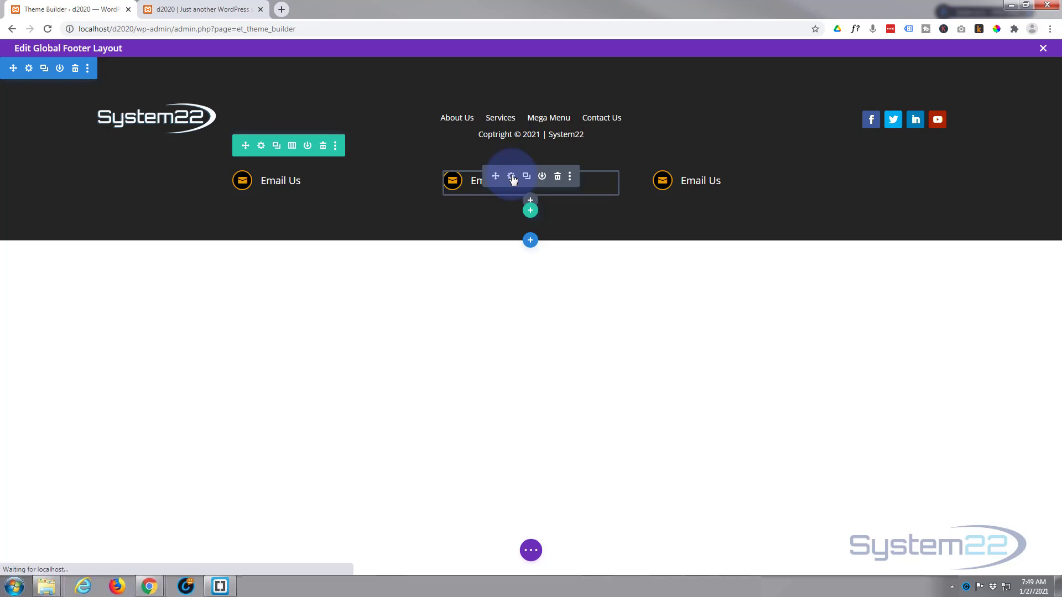
Step: Change the middle blurb's title from Email Us to 'Special Sale'
{"action": "left_click", "coordinate": [511, 177]}
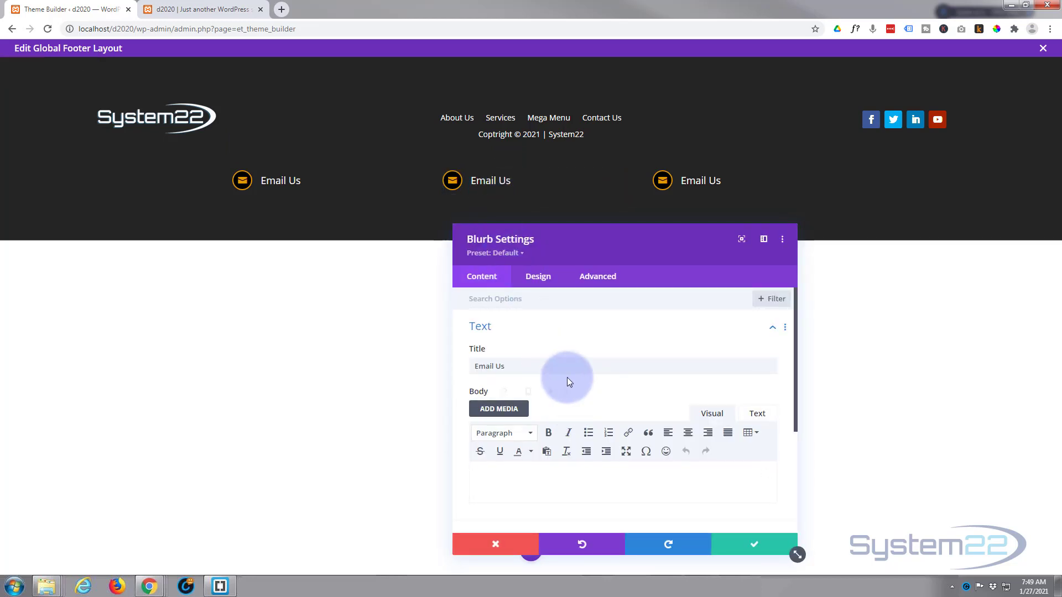
{"action": "left_click_drag", "start_coordinate": [512, 368], "coordinate": [451, 376]}
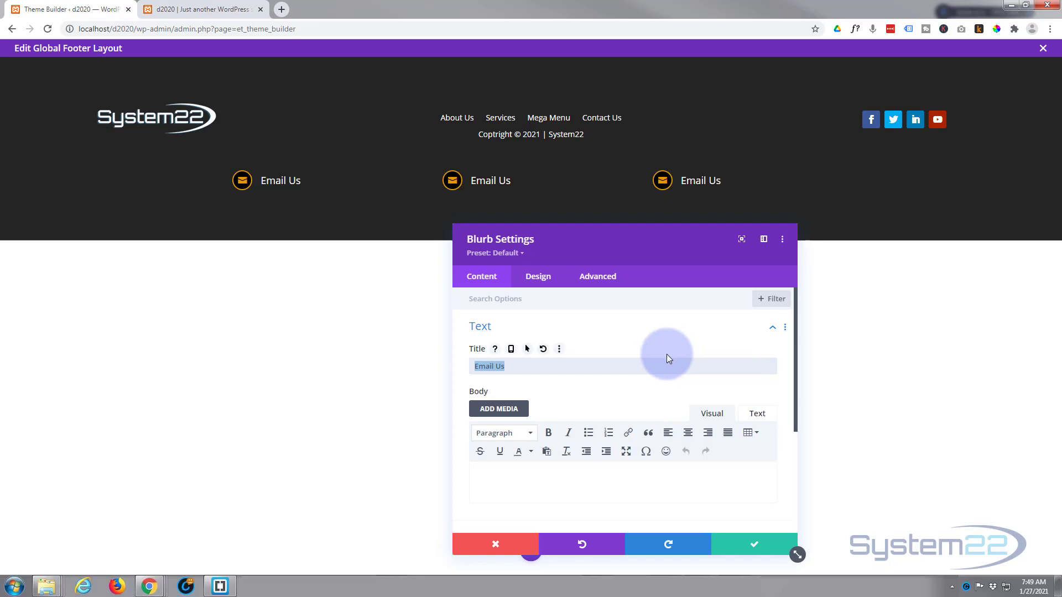
{"action": "type", "text": "Special Sale"}
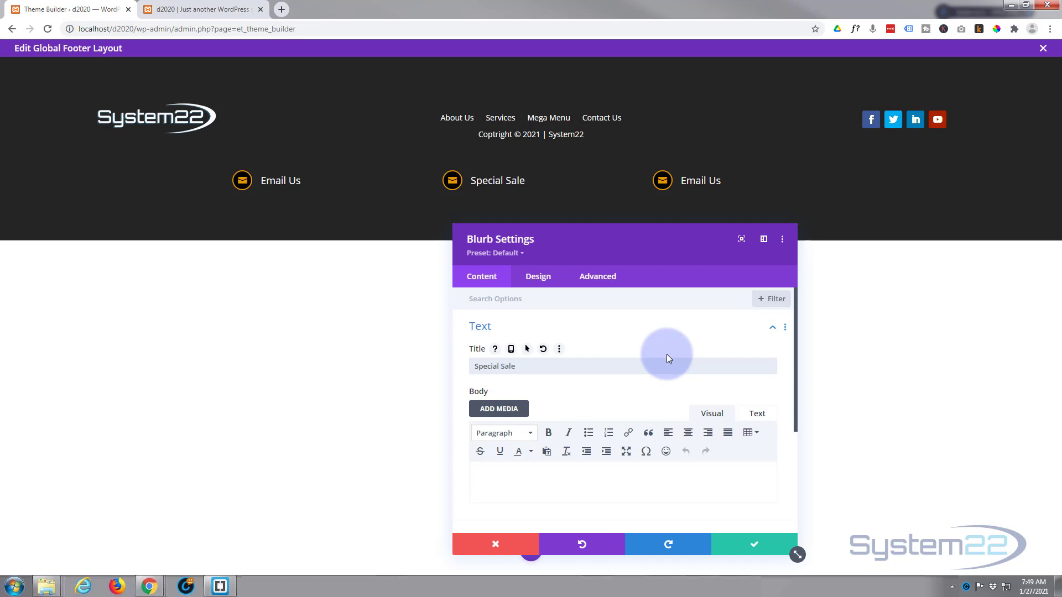
Step: Give the Special Sale blurb a tag icon and save its settings
{"action": "scroll", "coordinate": [634, 353], "scroll_direction": "down", "scroll_amount": 3}
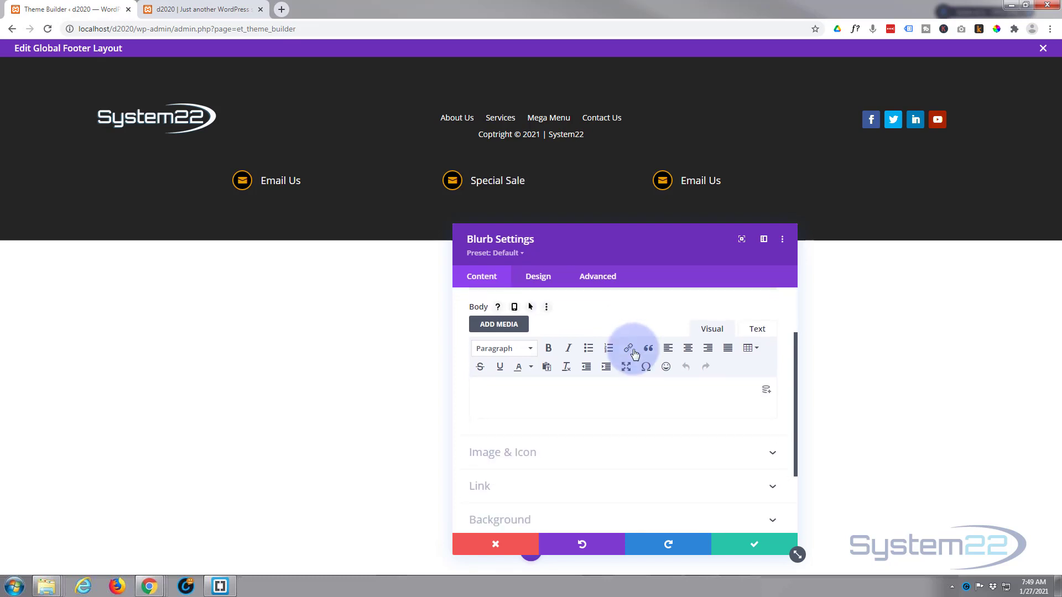
{"action": "scroll", "coordinate": [633, 353], "scroll_direction": "down", "scroll_amount": 1}
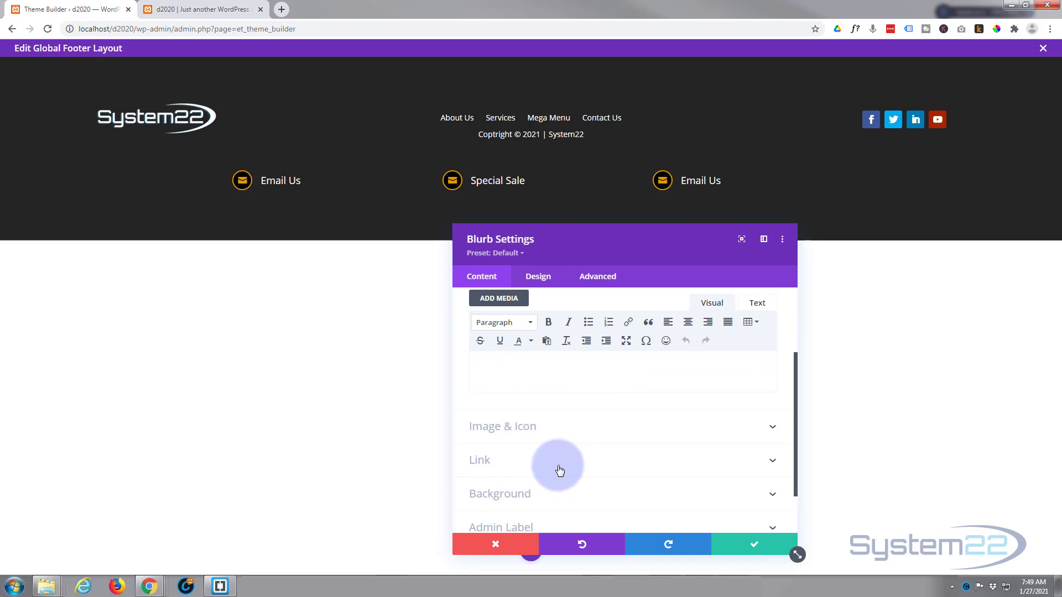
{"action": "left_click", "coordinate": [589, 437]}
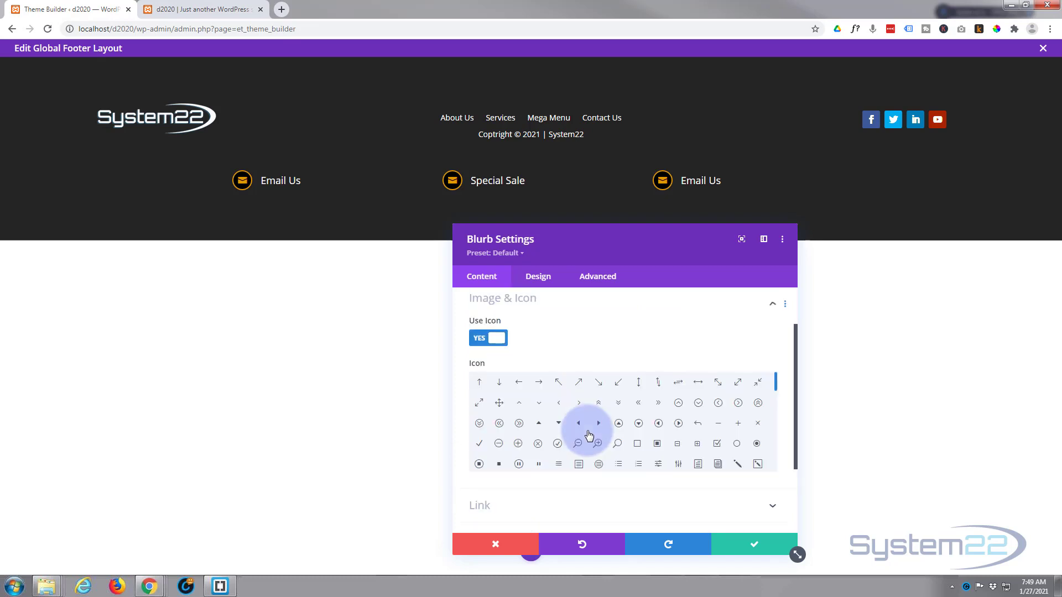
{"action": "left_click_drag", "start_coordinate": [775, 393], "coordinate": [781, 446]}
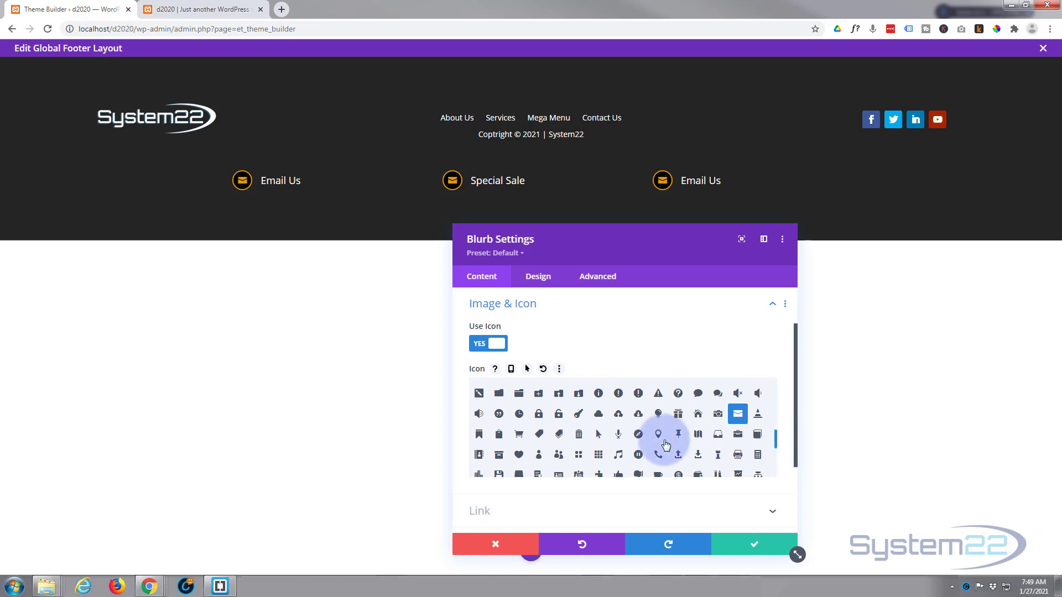
{"action": "left_click", "coordinate": [560, 436]}
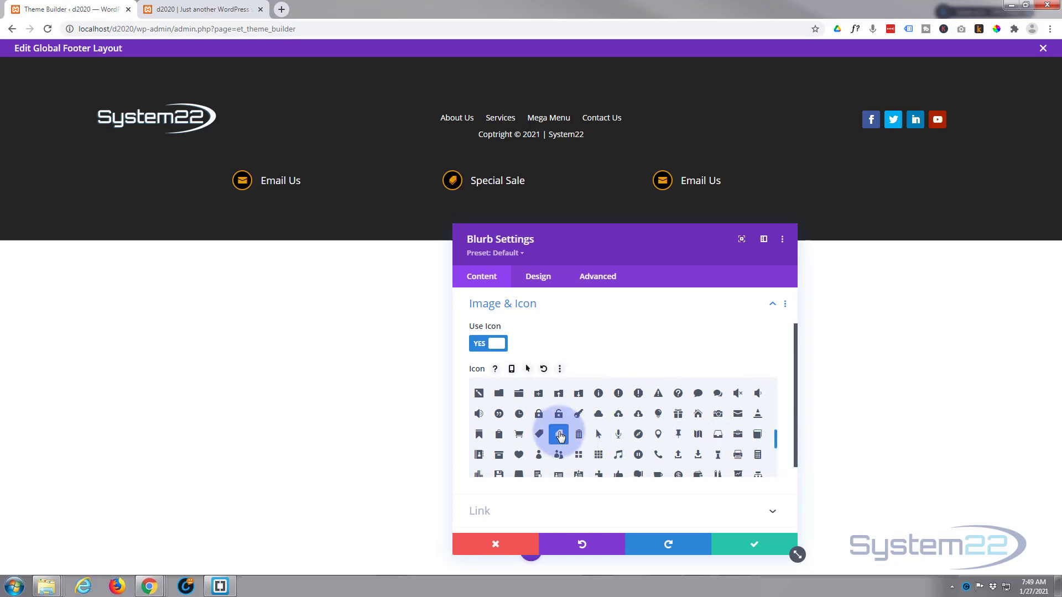
{"action": "left_click", "coordinate": [762, 546]}
{"action": "mouse_move", "coordinate": [702, 175]}
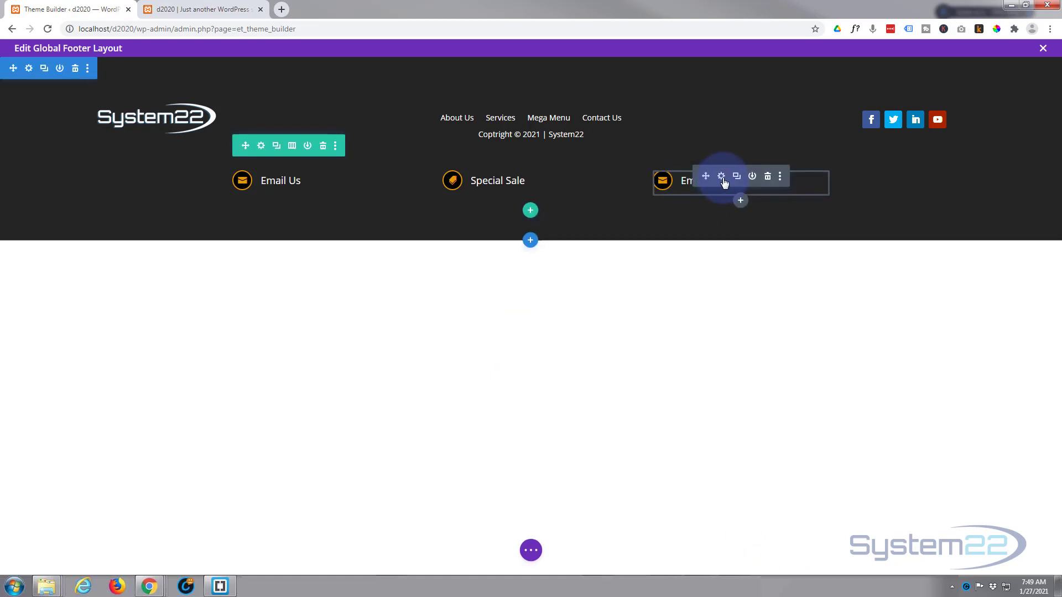
Step: Change the right-hand blurb's title from Email Us to 'Call Today'
{"action": "left_click", "coordinate": [721, 177]}
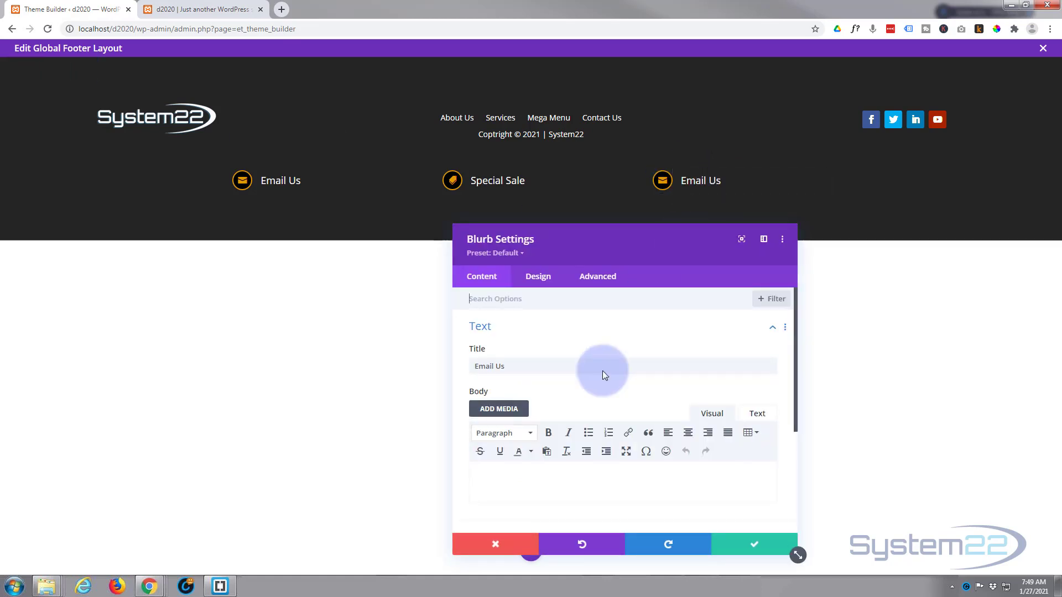
{"action": "left_click_drag", "start_coordinate": [518, 365], "coordinate": [439, 365]}
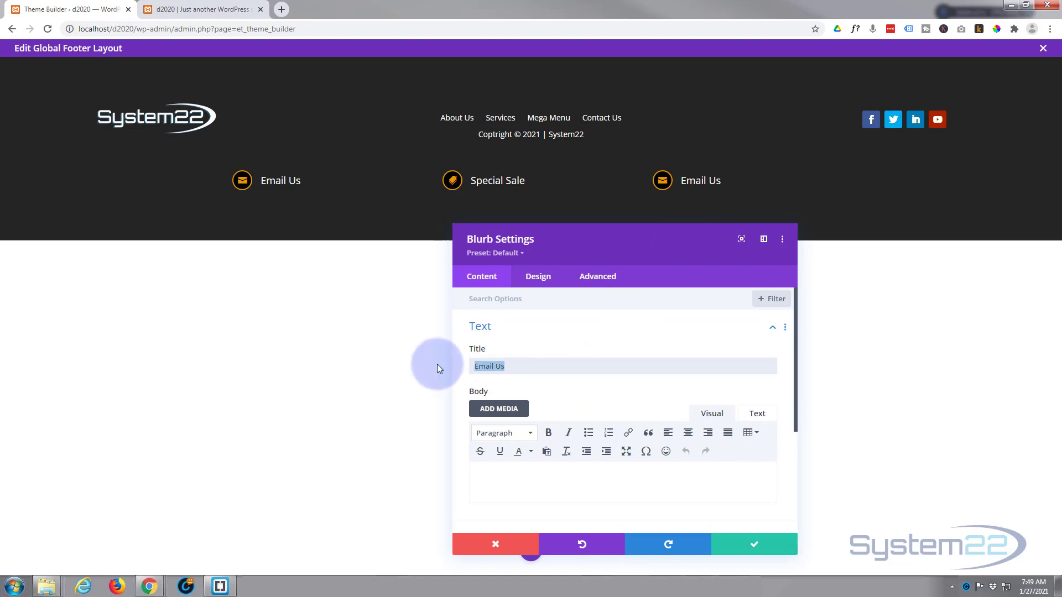
{"action": "type", "text": "Call Today"}
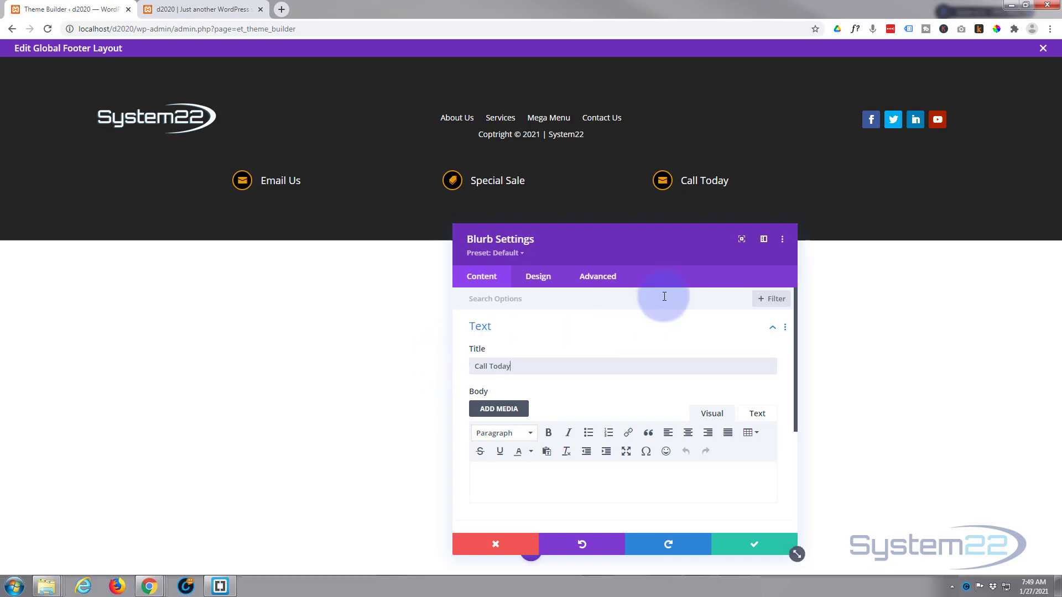
Step: Give the Call Today blurb a phone icon and bring up its Link settings
{"action": "scroll", "coordinate": [636, 344], "scroll_direction": "down", "scroll_amount": 3}
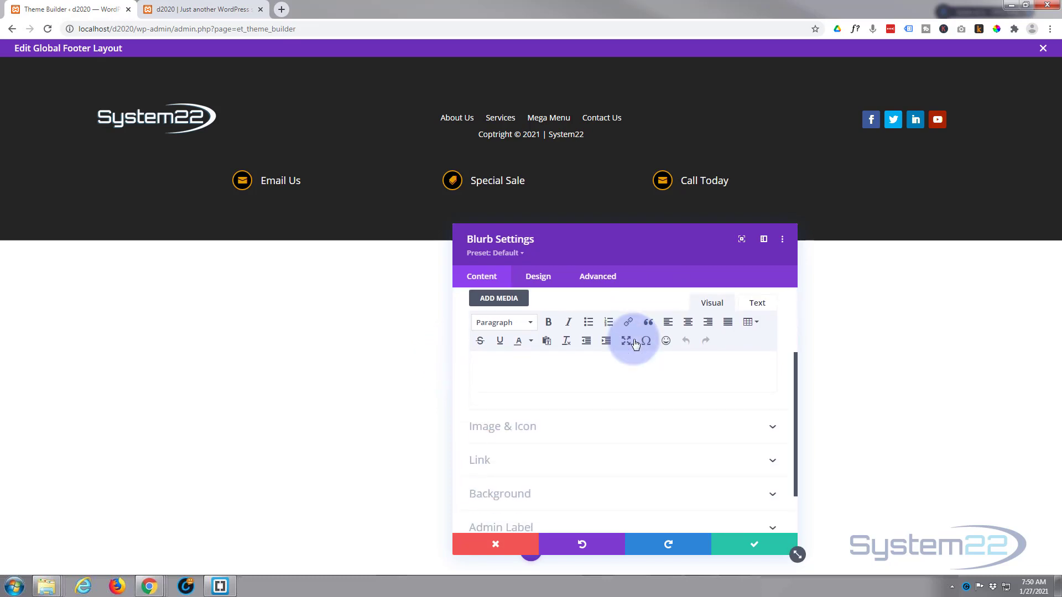
{"action": "left_click", "coordinate": [657, 374]}
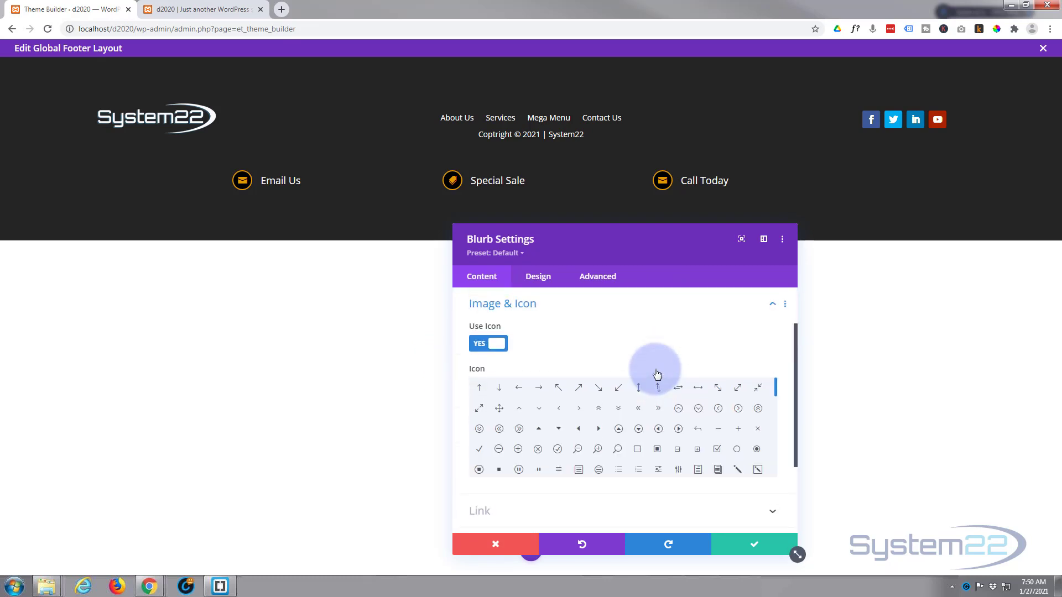
{"action": "left_click_drag", "start_coordinate": [776, 388], "coordinate": [773, 447]}
{"action": "left_click", "coordinate": [659, 435]}
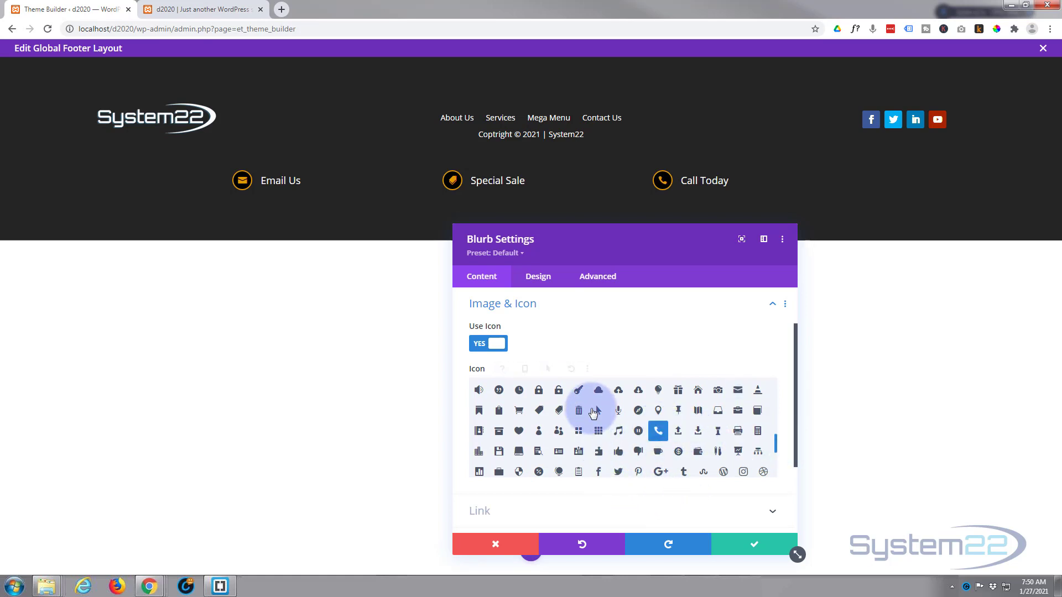
{"action": "scroll", "coordinate": [604, 336], "scroll_direction": "down", "scroll_amount": 2}
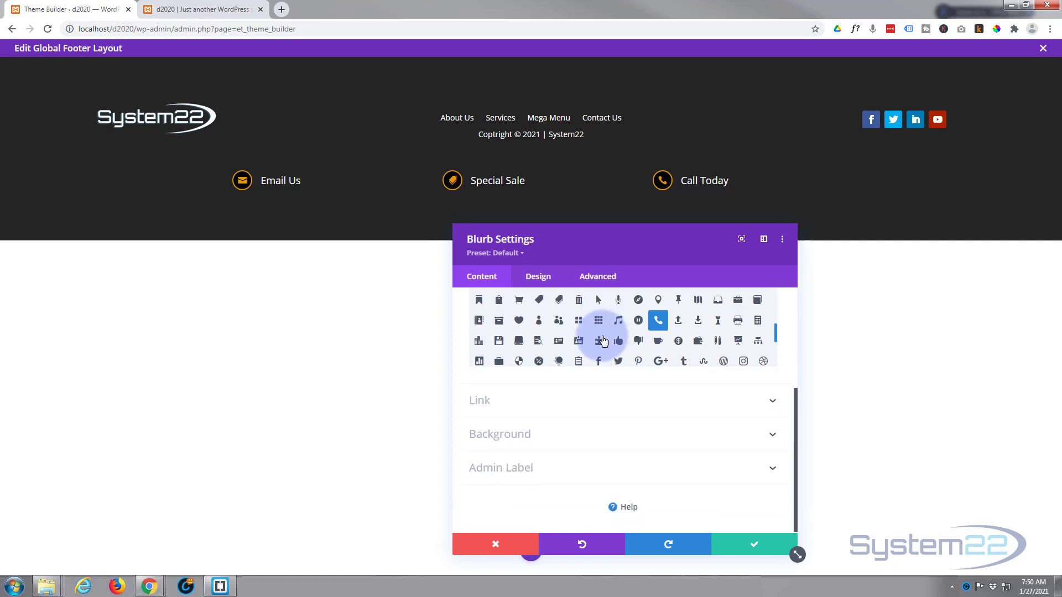
{"action": "scroll", "coordinate": [604, 341], "scroll_direction": "down", "scroll_amount": 1}
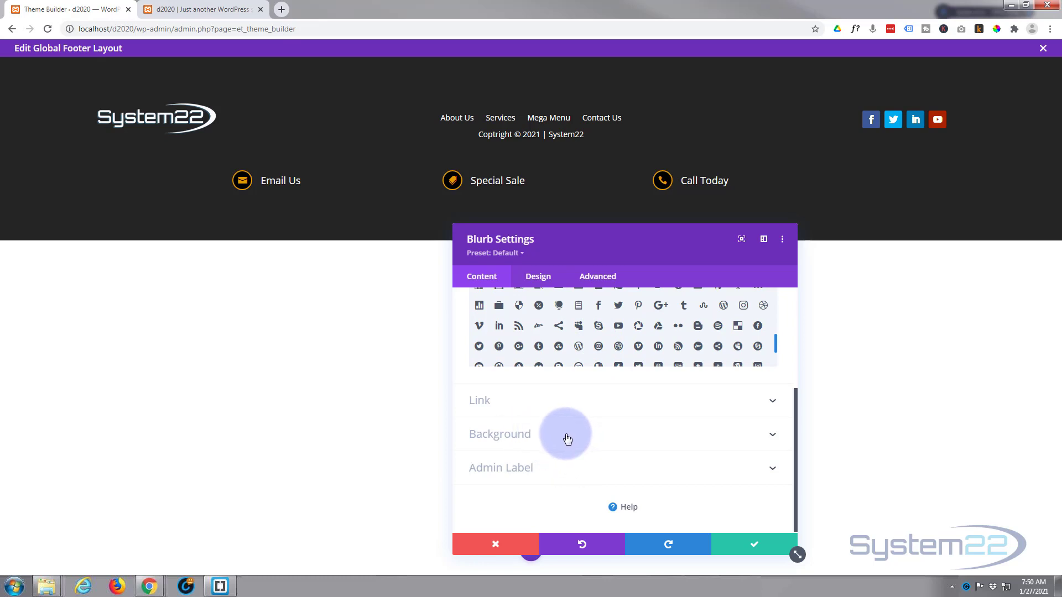
{"action": "left_click", "coordinate": [540, 413]}
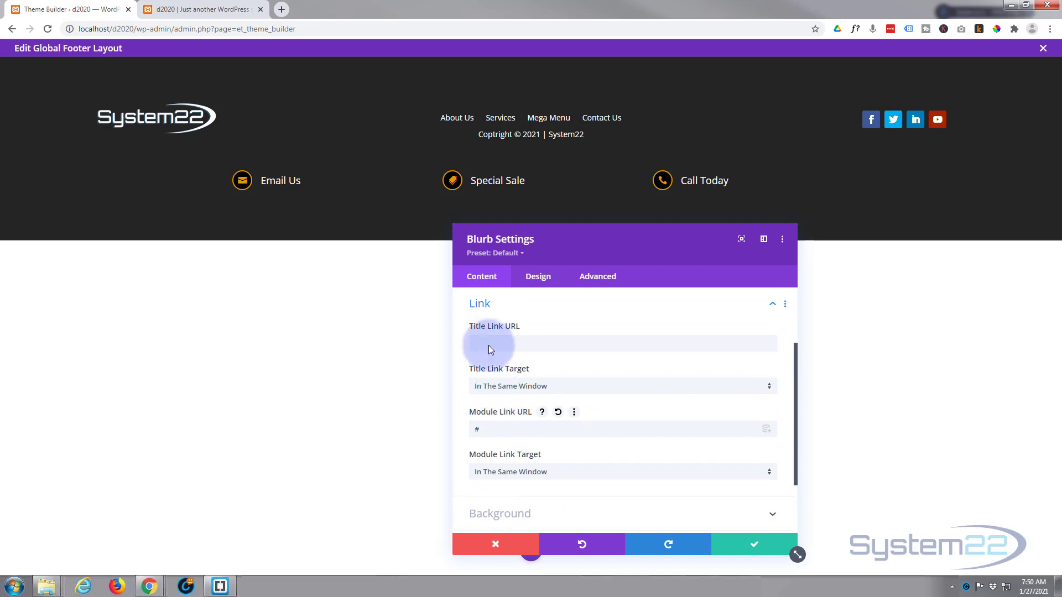
Step: Set the Call Today blurb's Module Link to a tel: phone number and save
{"action": "left_click_drag", "start_coordinate": [480, 430], "coordinate": [458, 430]}
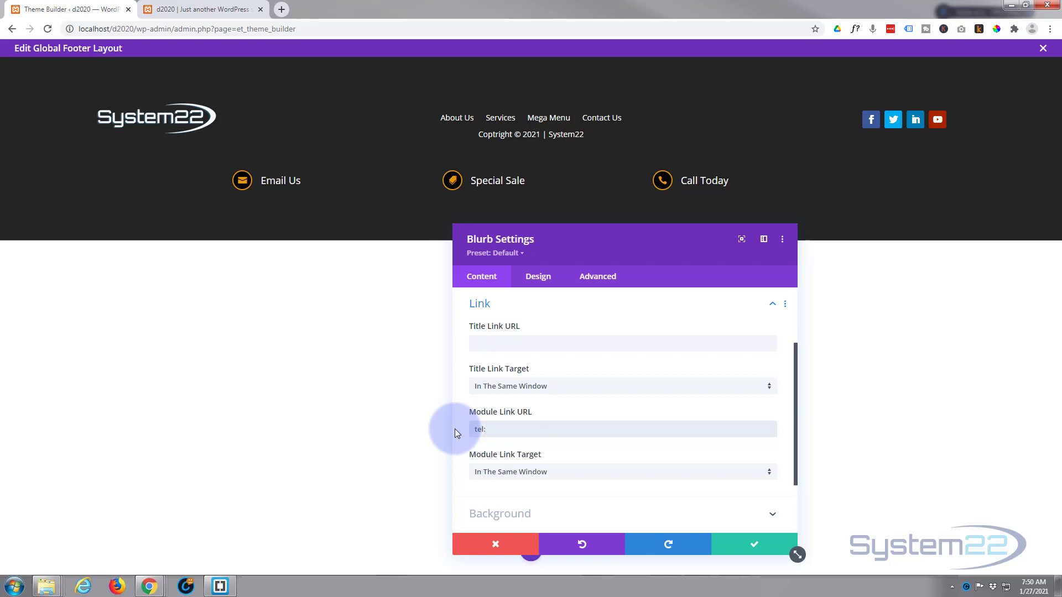
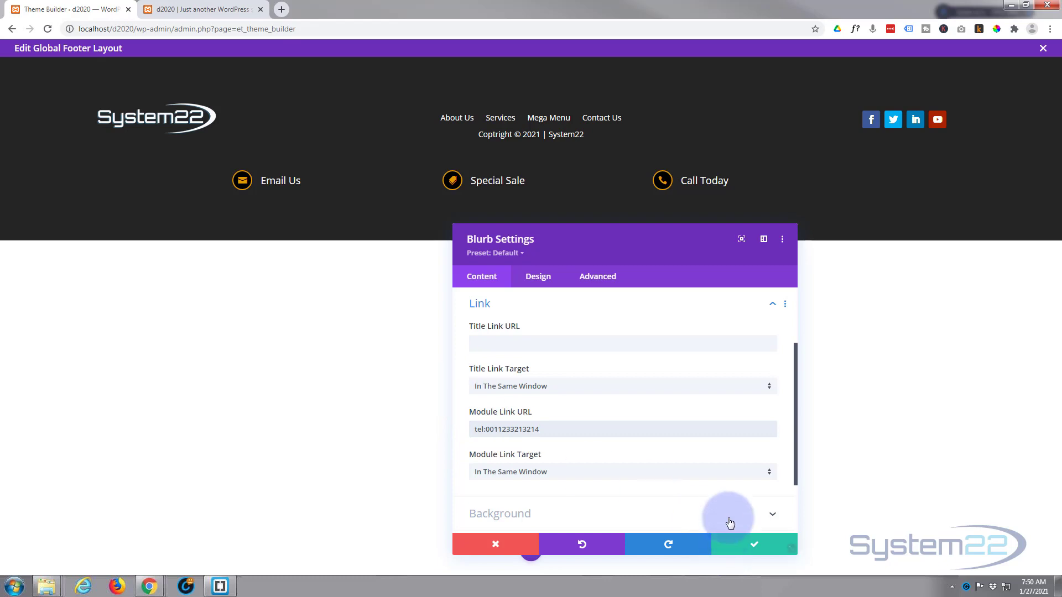
{"action": "left_click", "coordinate": [740, 544]}
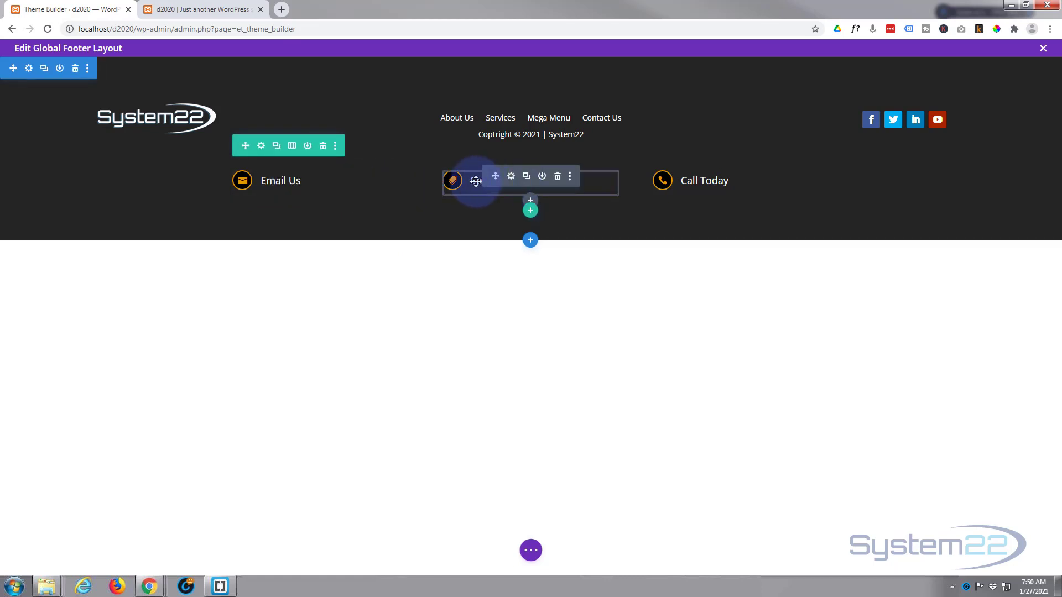
Step: Set the Special Sale blurb's Padding Left to 25% under Design > Spacing and save
{"action": "left_click", "coordinate": [512, 178]}
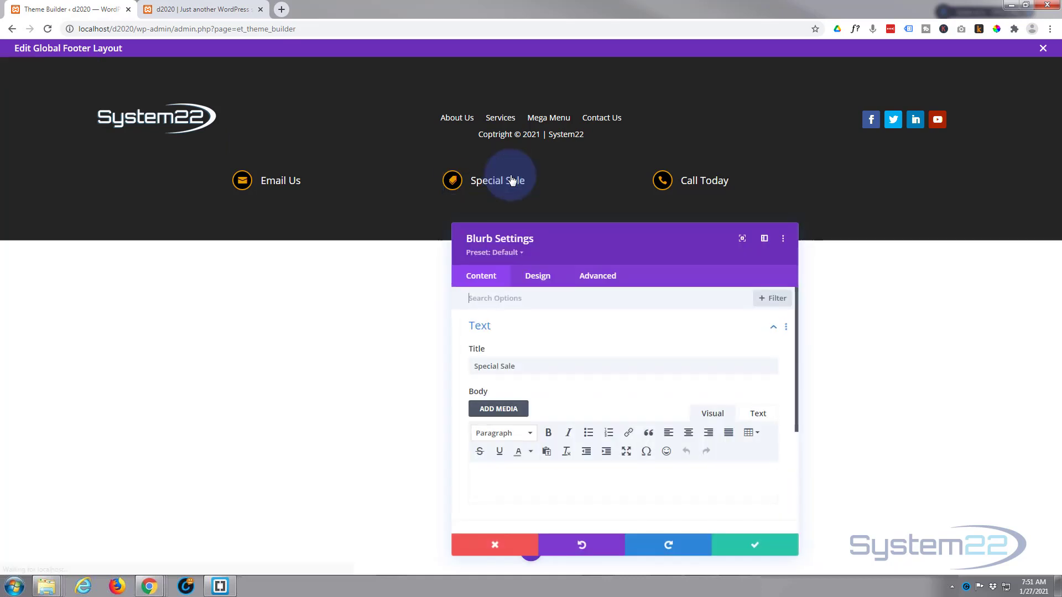
{"action": "left_click", "coordinate": [545, 276]}
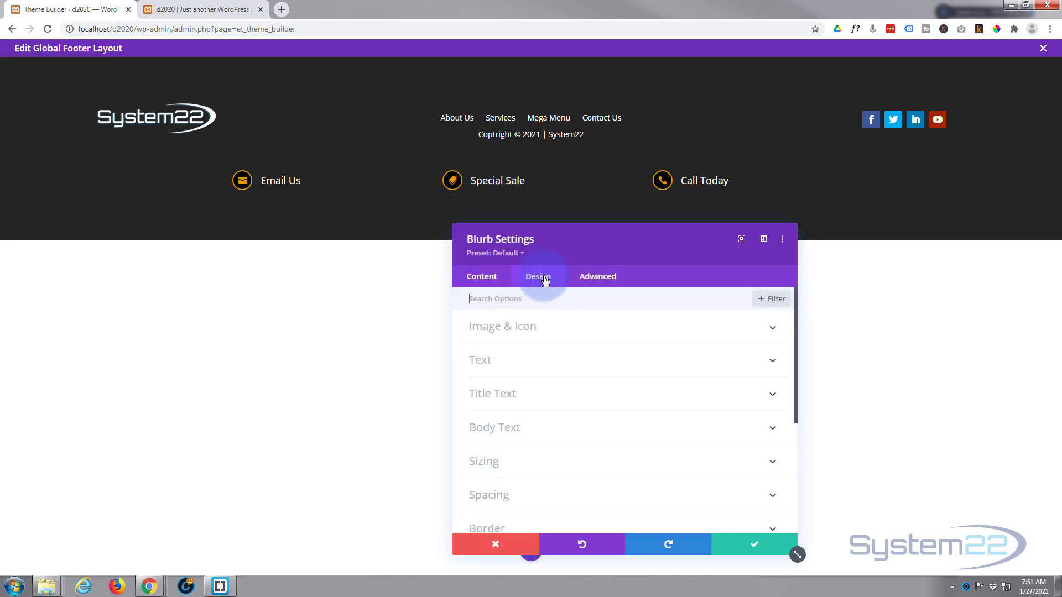
{"action": "left_click", "coordinate": [583, 378]}
{"action": "scroll", "coordinate": [584, 381], "scroll_direction": "down", "scroll_amount": 2}
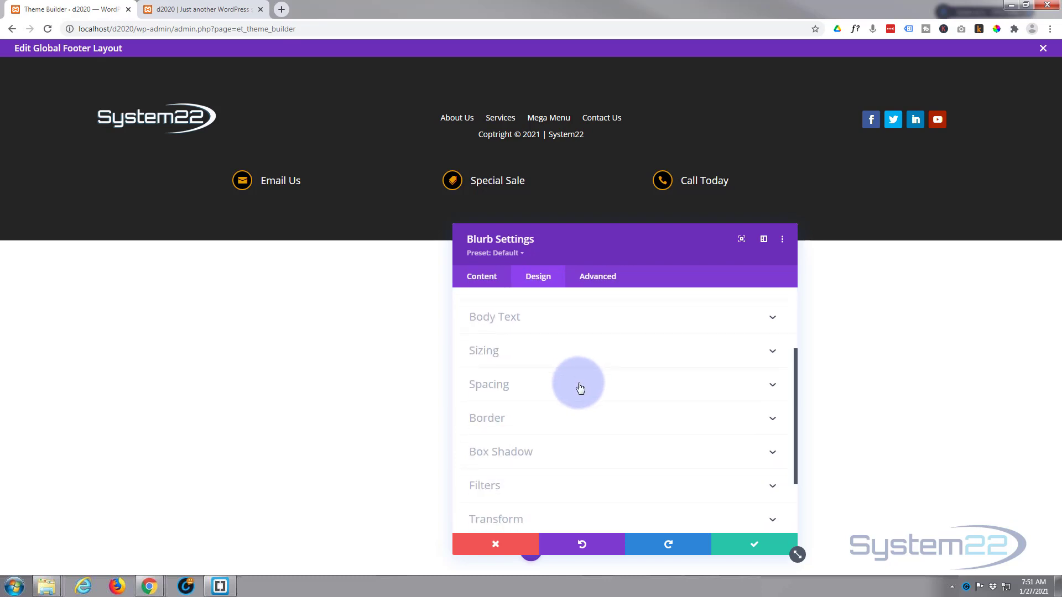
{"action": "left_click", "coordinate": [578, 386]}
{"action": "scroll", "coordinate": [539, 390], "scroll_direction": "down", "scroll_amount": 1}
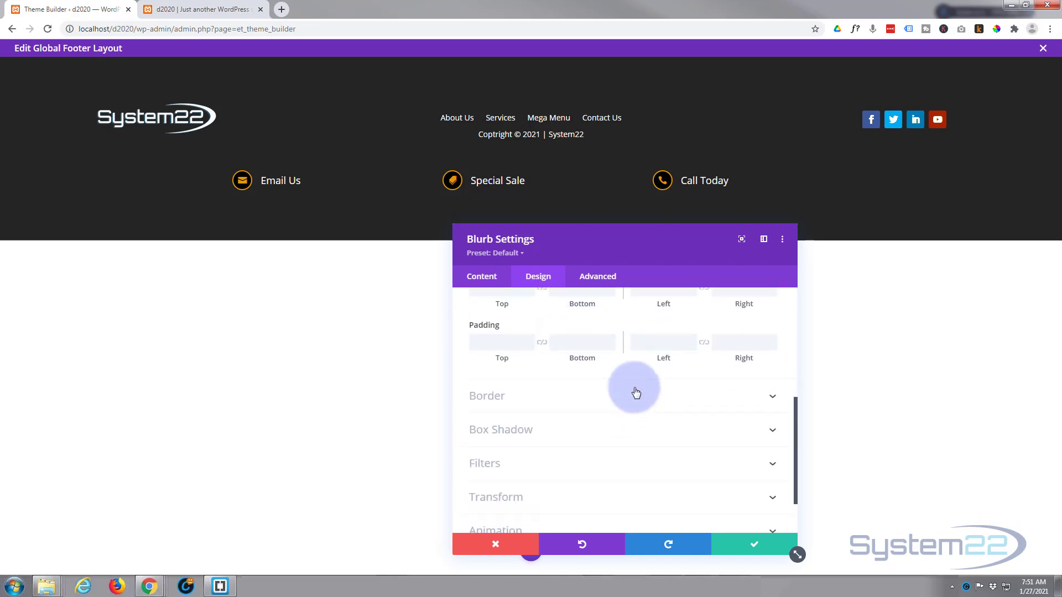
{"action": "left_click", "coordinate": [642, 342]}
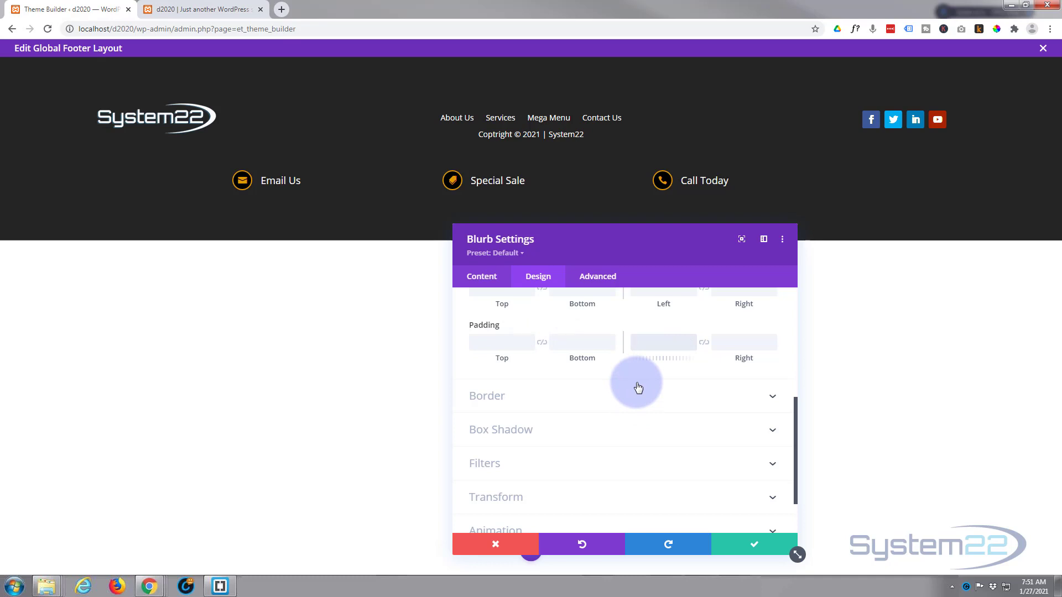
{"action": "type", "text": "20px%"}
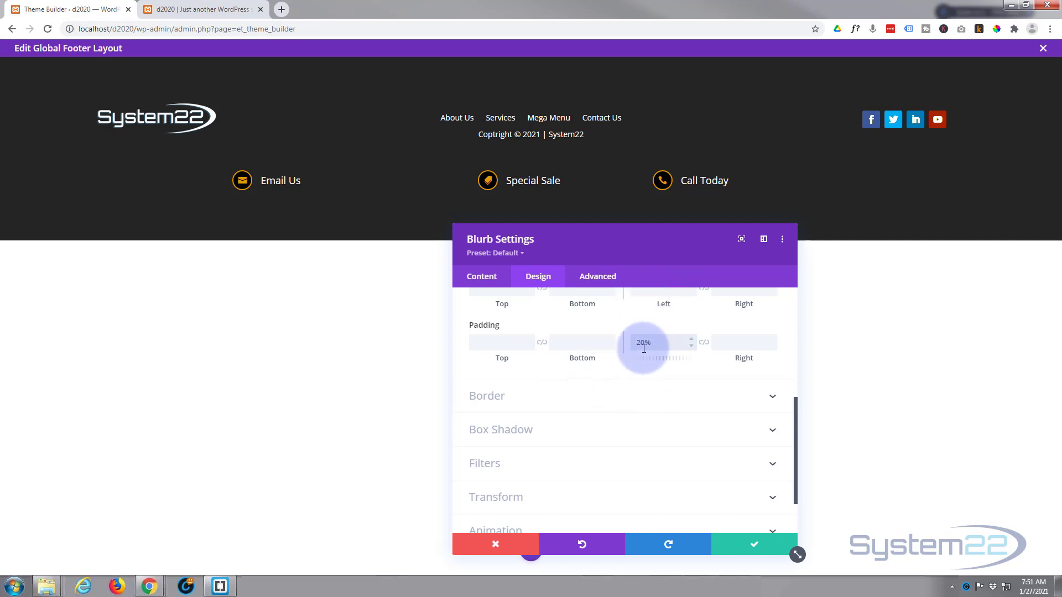
{"action": "left_click_drag", "start_coordinate": [644, 345], "coordinate": [644, 345]}
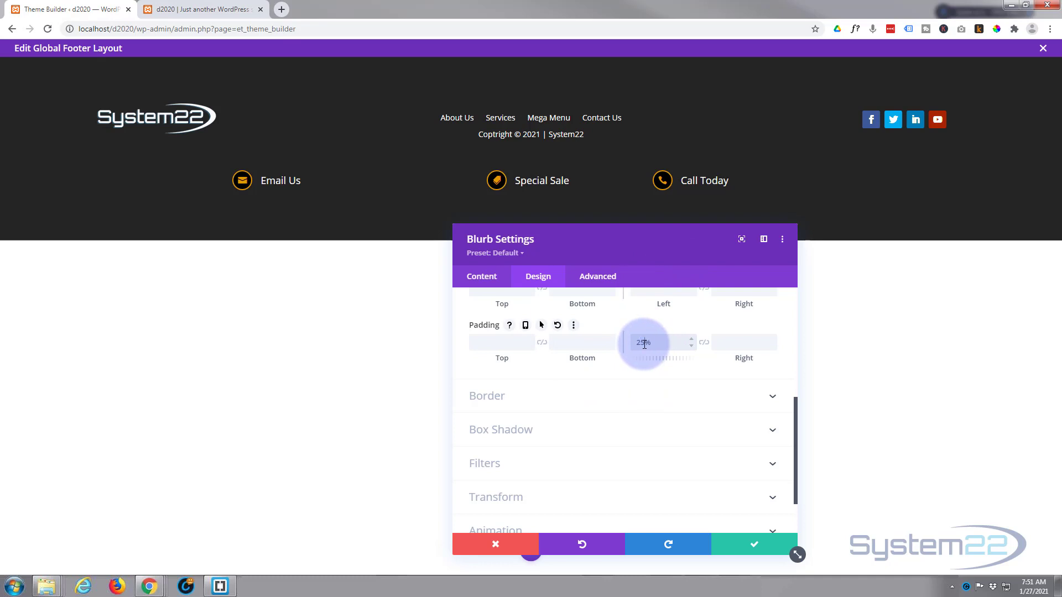
{"action": "left_click", "coordinate": [754, 547]}
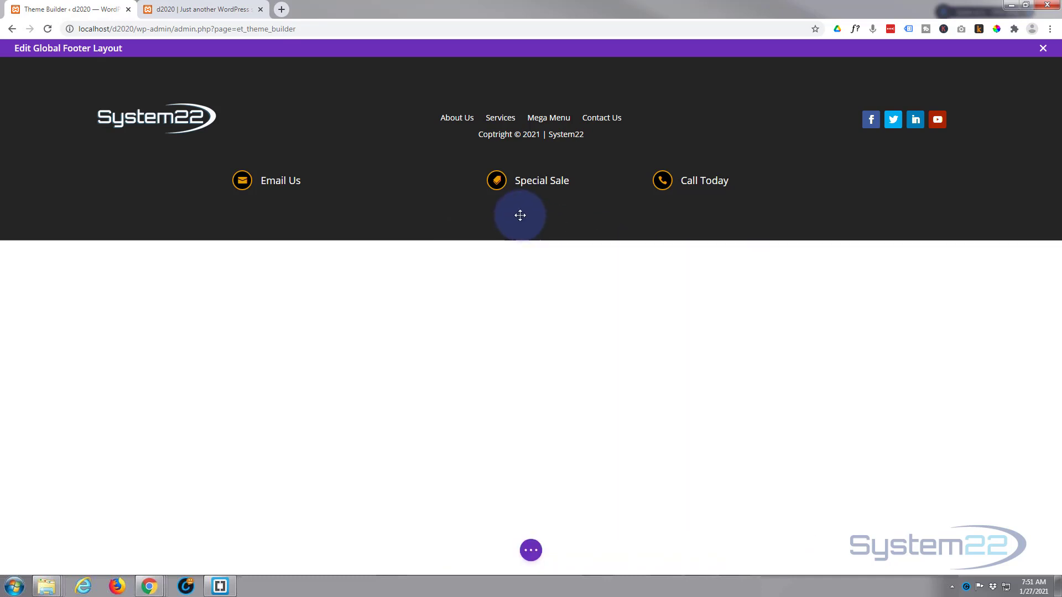
Step: Extend the Special Sale blurb's styles throughout This Row to all three blurbs
{"action": "mouse_move", "coordinate": [534, 185]}
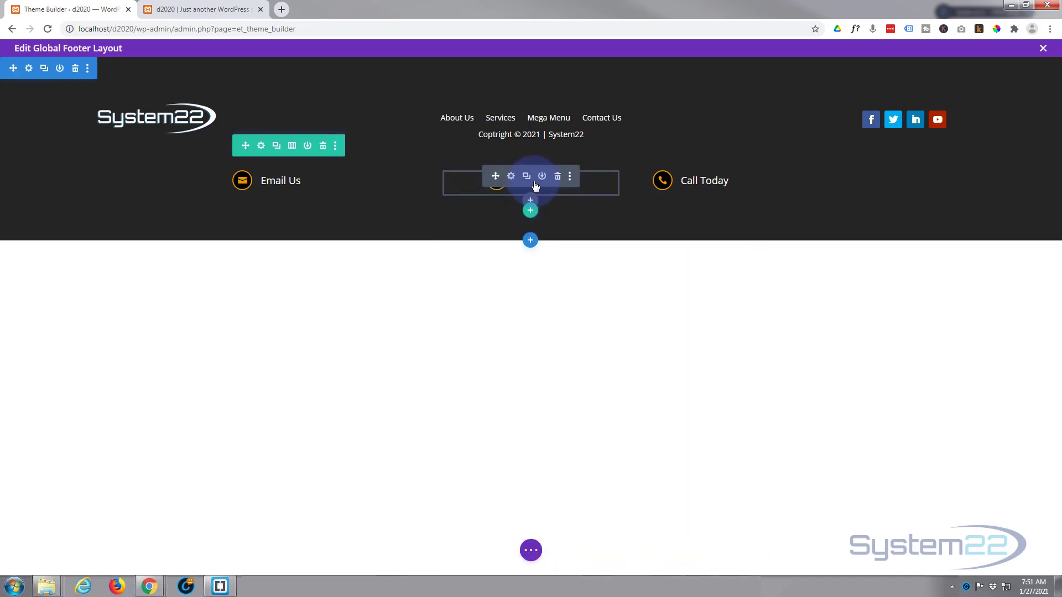
{"action": "right_click", "coordinate": [535, 184]}
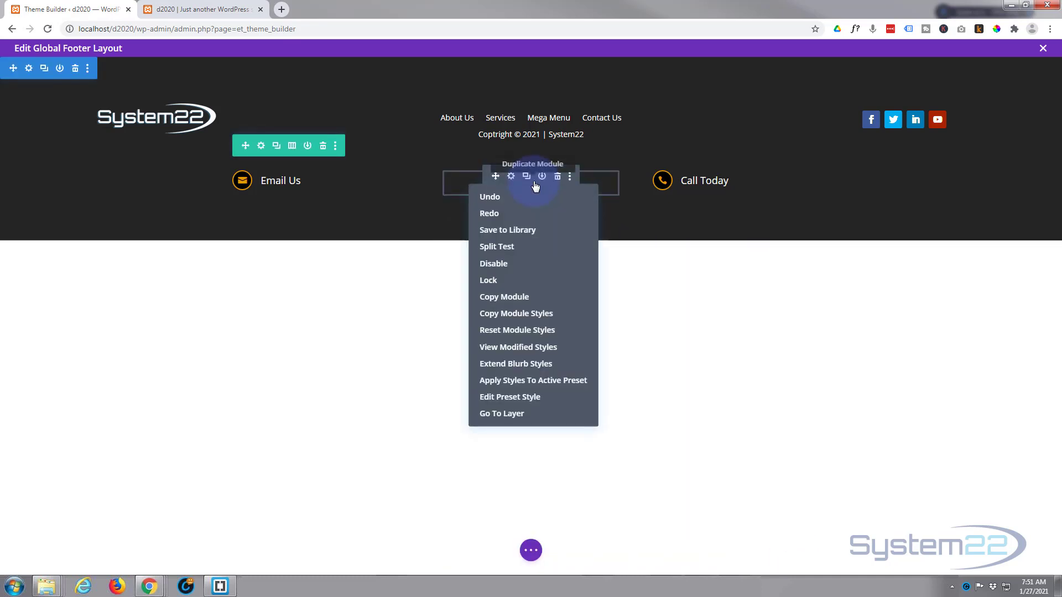
{"action": "left_click", "coordinate": [526, 364]}
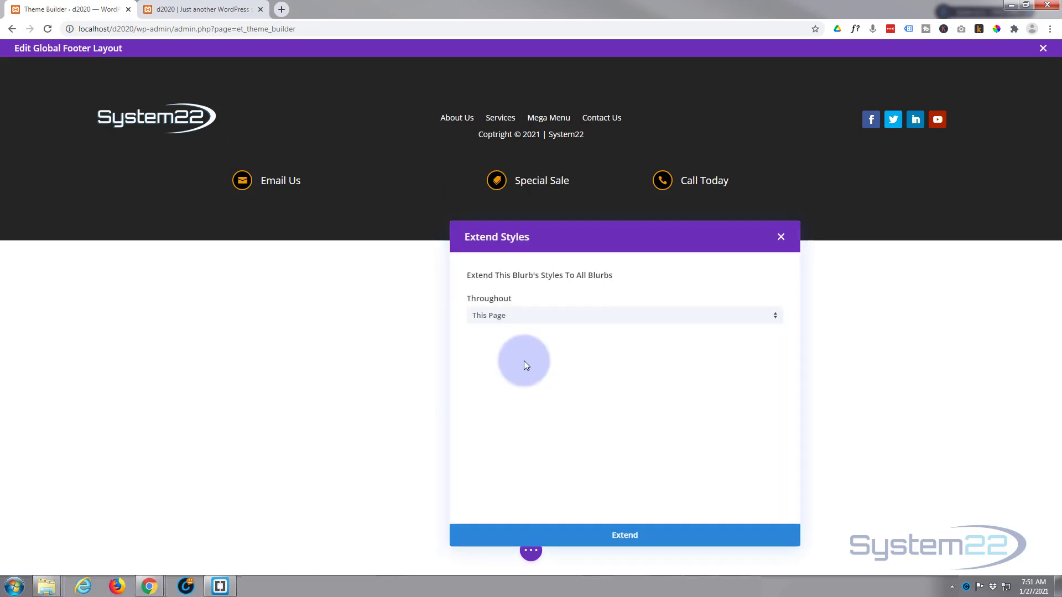
{"action": "left_click", "coordinate": [546, 323]}
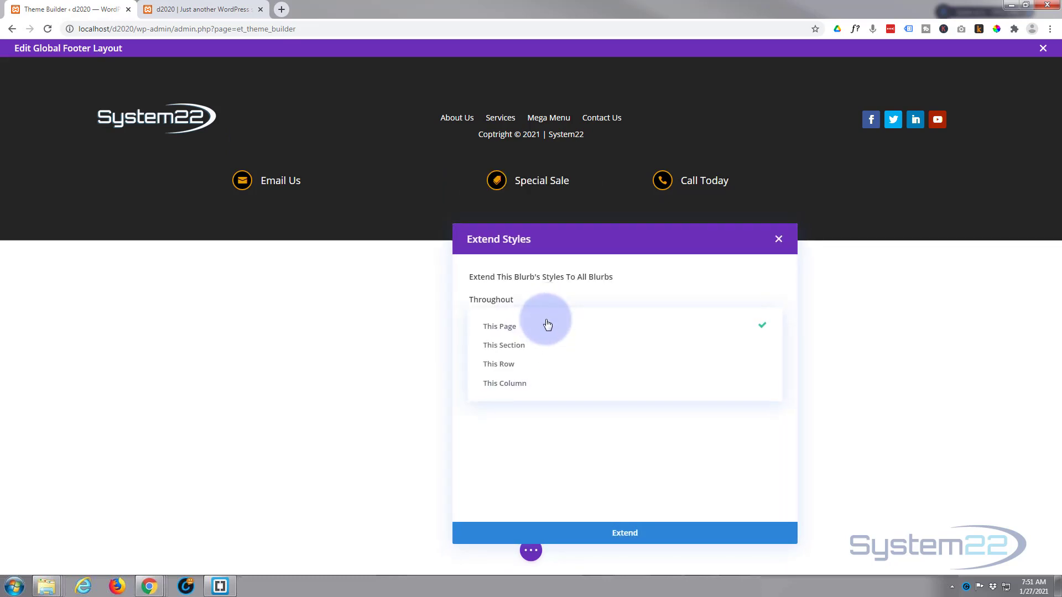
{"action": "left_click", "coordinate": [528, 364]}
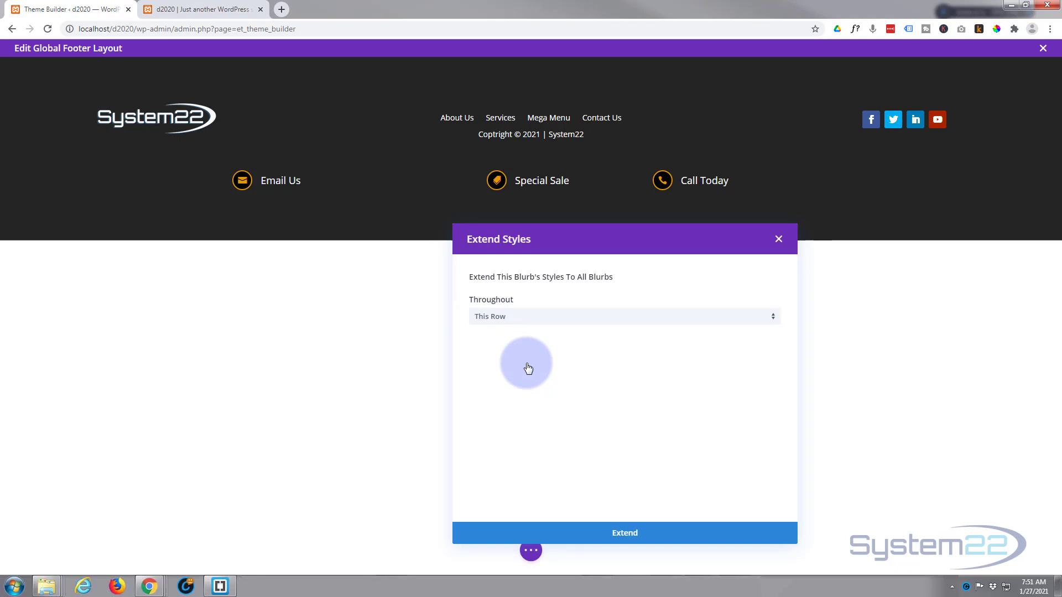
{"action": "left_click", "coordinate": [608, 539]}
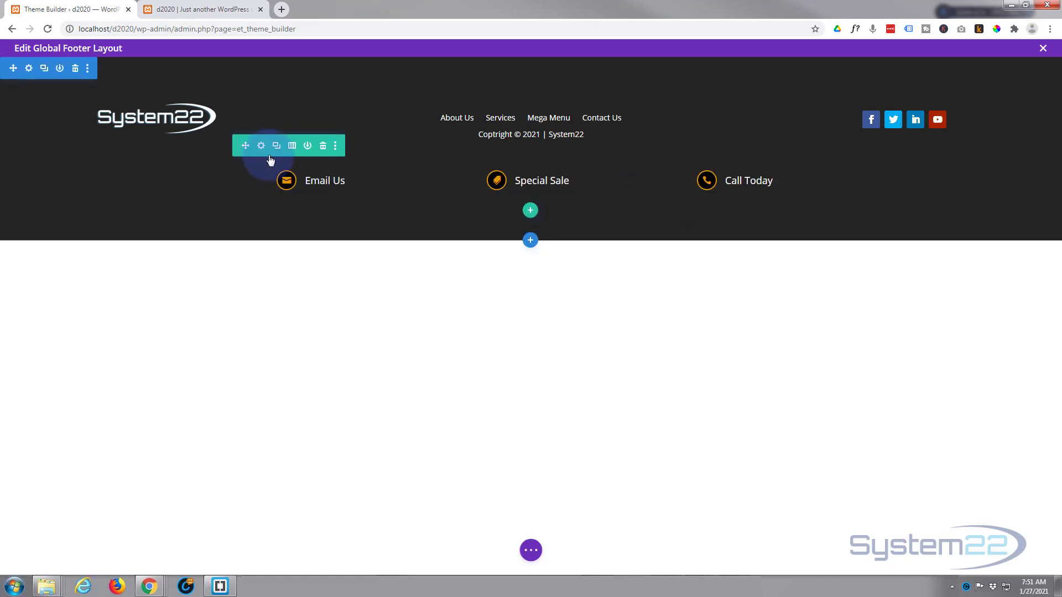
Step: Move the blurb row above the logo row and trim the section and row padding
{"action": "left_click_drag", "start_coordinate": [248, 146], "coordinate": [270, 82]}
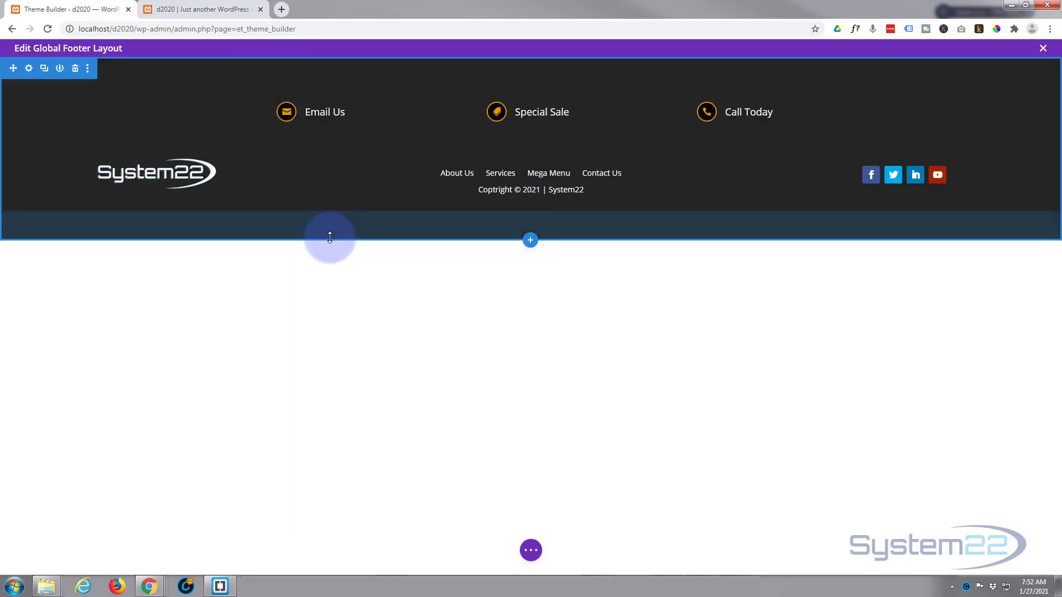
{"action": "left_click_drag", "start_coordinate": [329, 237], "coordinate": [336, 207]}
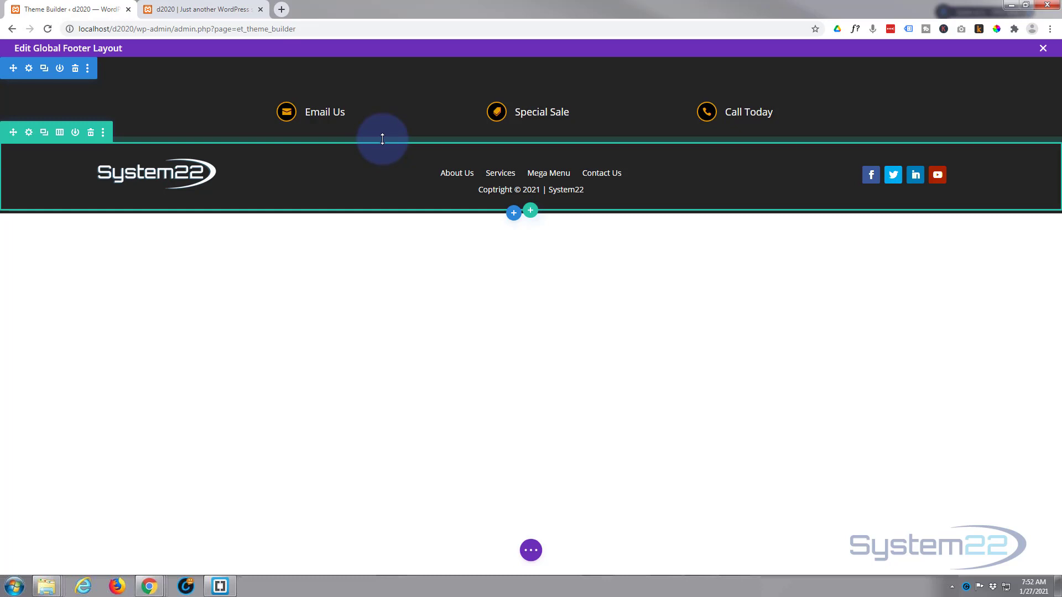
{"action": "left_click_drag", "start_coordinate": [382, 138], "coordinate": [386, 125]}
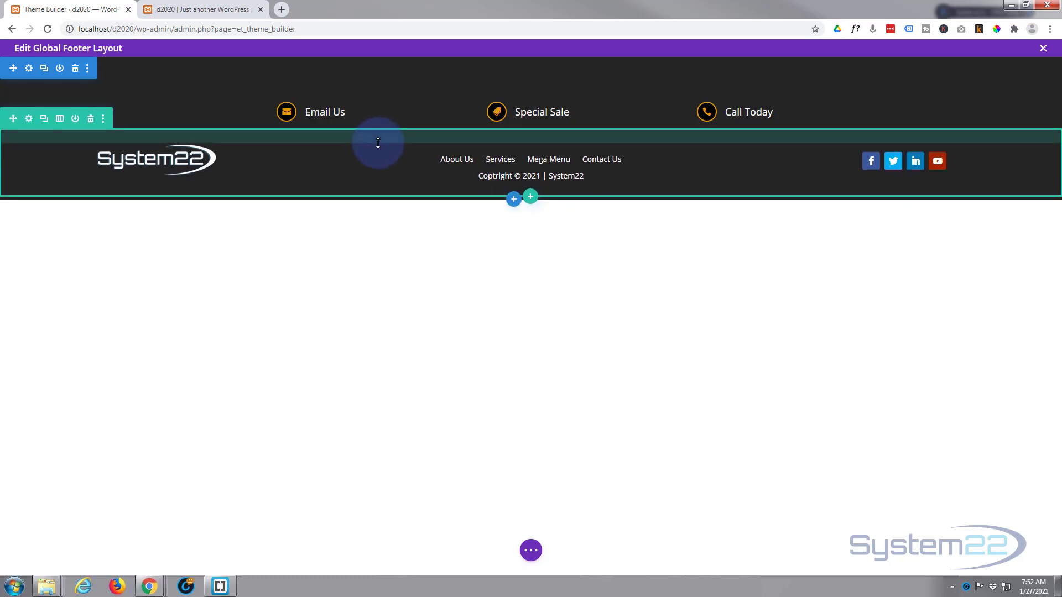
{"action": "left_click_drag", "start_coordinate": [378, 143], "coordinate": [380, 129]}
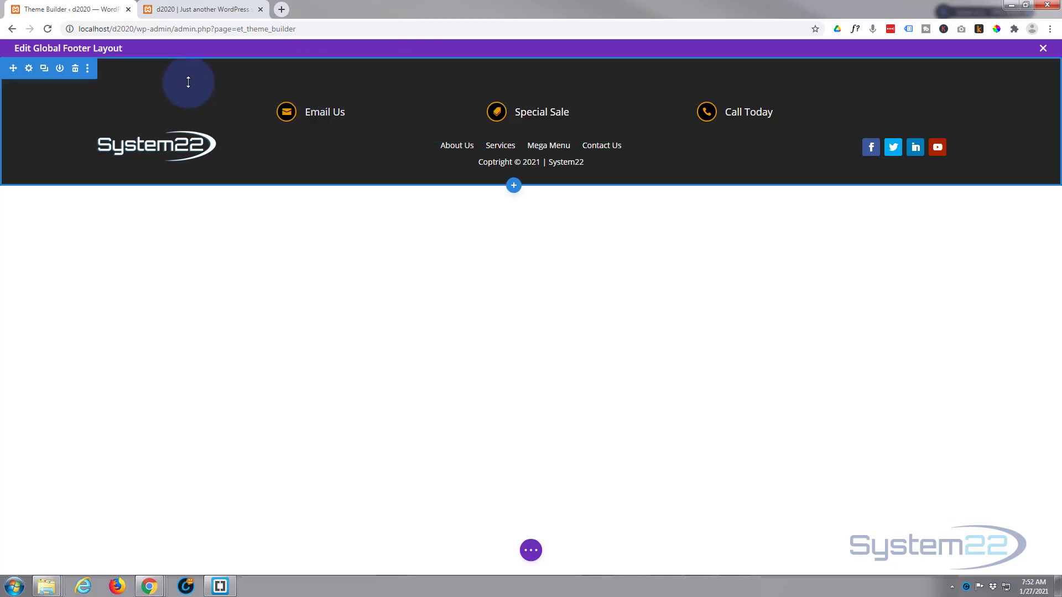
{"action": "left_click_drag", "start_coordinate": [188, 82], "coordinate": [200, 42]}
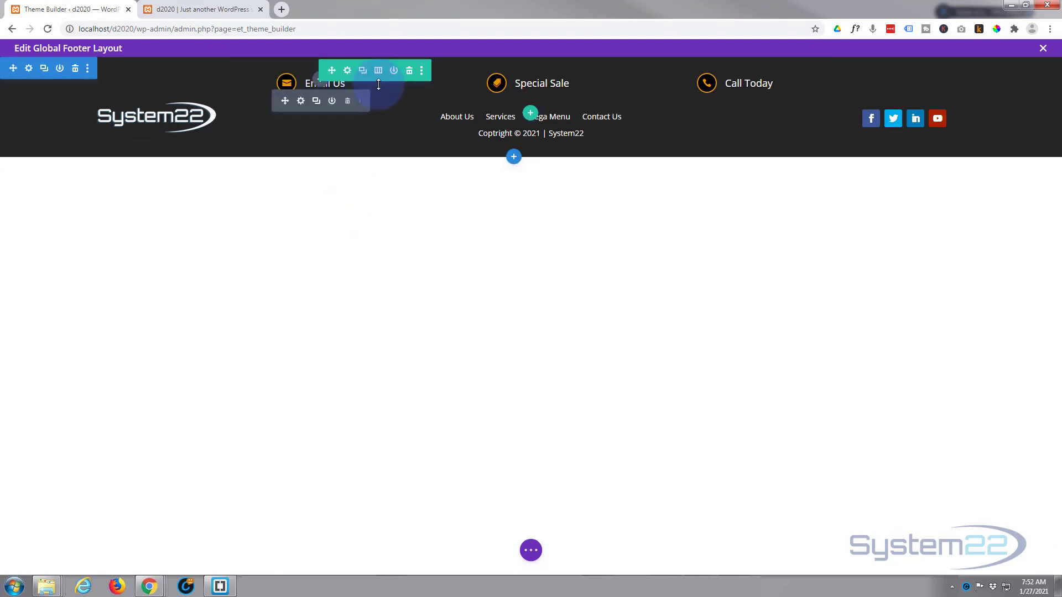
Step: Set the blurb row's Scroll Effects sticky position to Stick to Bottom
{"action": "left_click", "coordinate": [348, 72]}
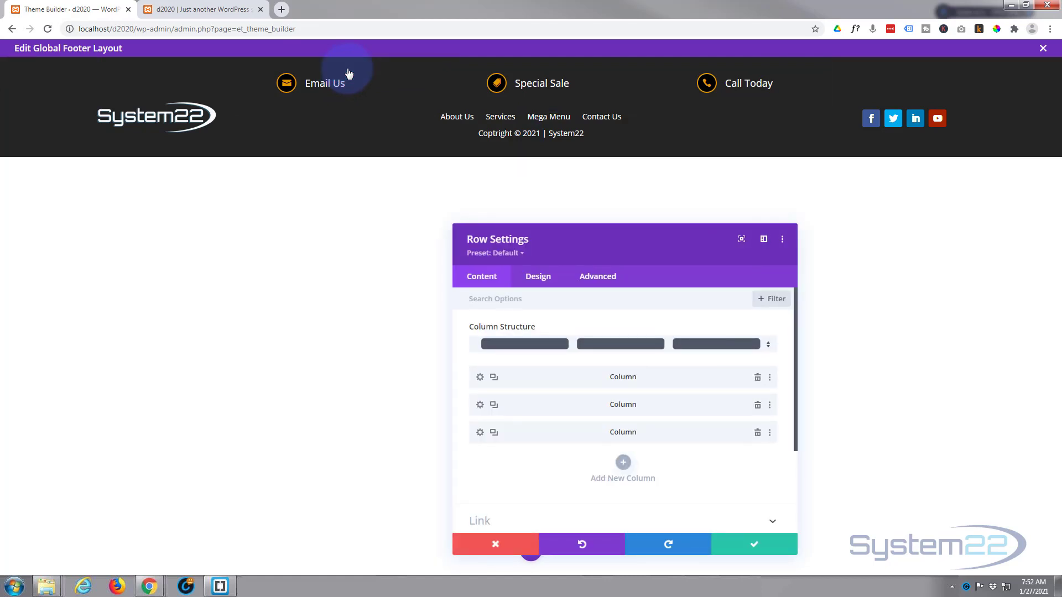
{"action": "left_click", "coordinate": [597, 277]}
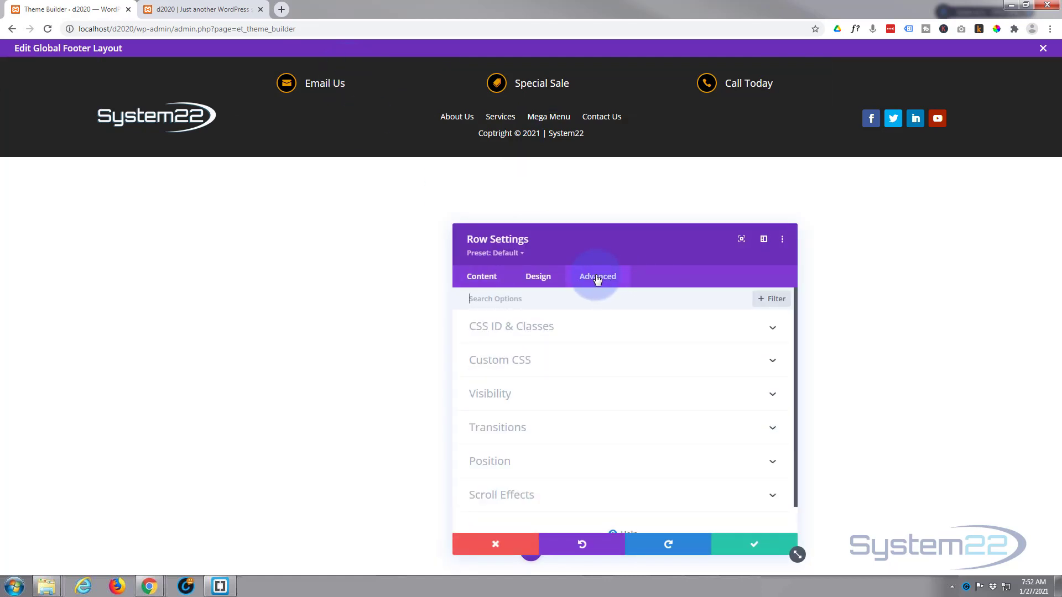
{"action": "scroll", "coordinate": [607, 460], "scroll_direction": "down", "scroll_amount": 1}
{"action": "left_click", "coordinate": [599, 463]}
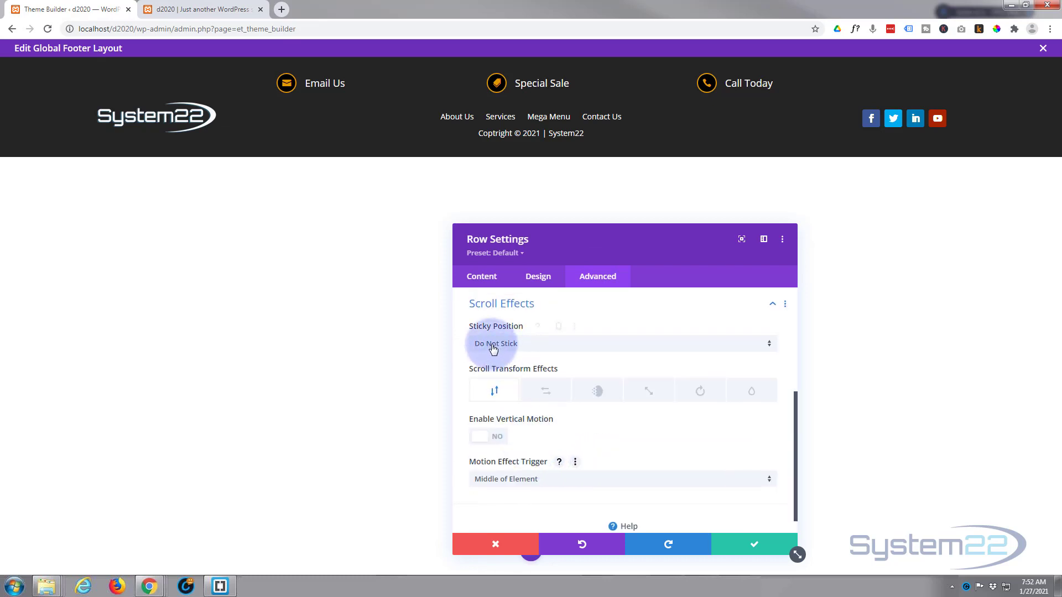
{"action": "left_click", "coordinate": [553, 351]}
{"action": "left_click", "coordinate": [541, 392]}
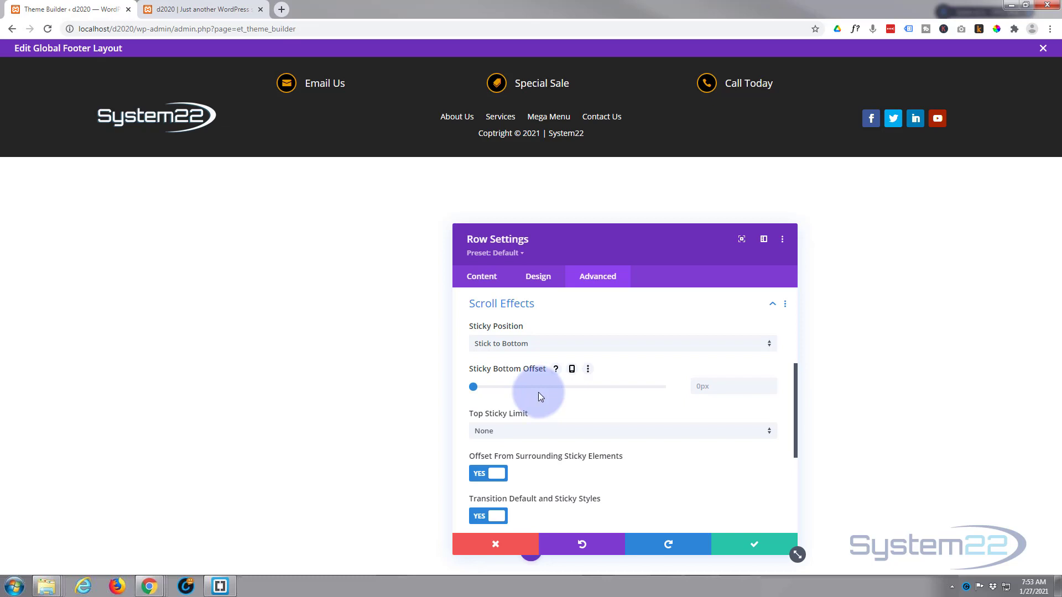
{"action": "left_click", "coordinate": [479, 281]}
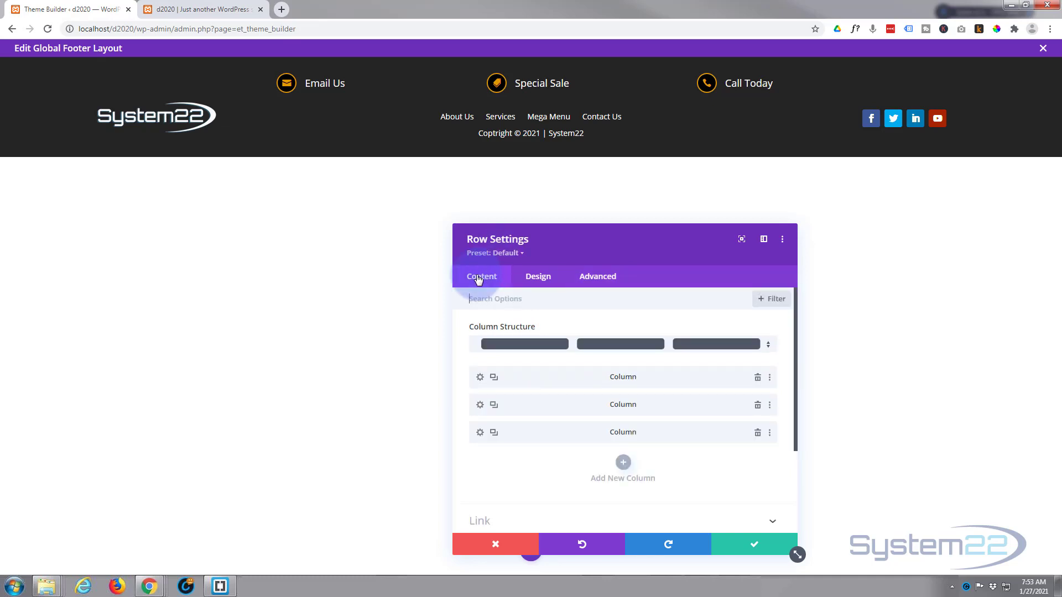
Step: Give the blurb row a blue #0c71c3 sticky-state background
{"action": "scroll", "coordinate": [516, 378], "scroll_direction": "down", "scroll_amount": 2}
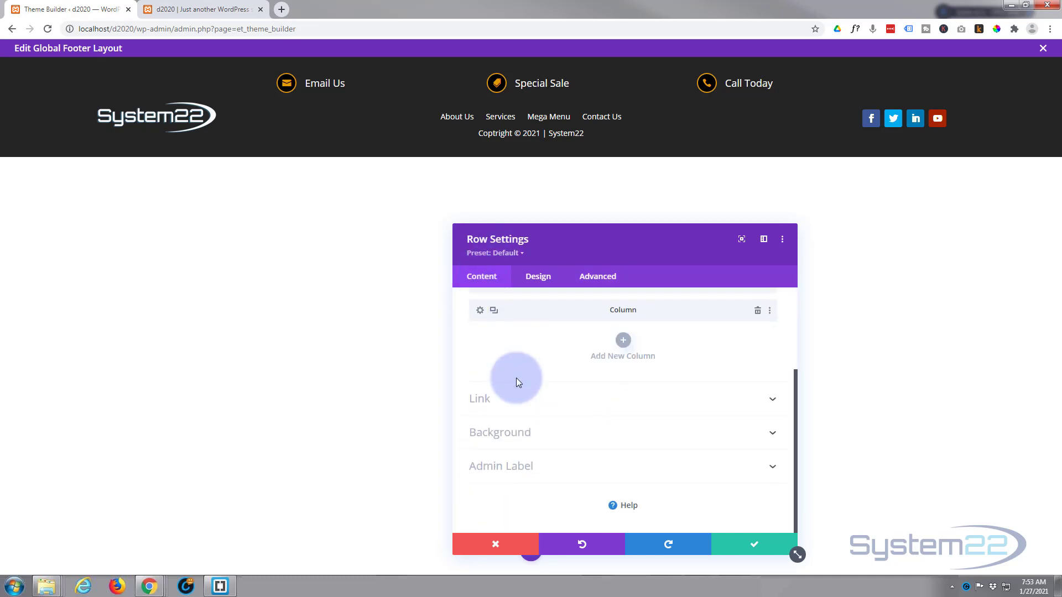
{"action": "left_click", "coordinate": [535, 433]}
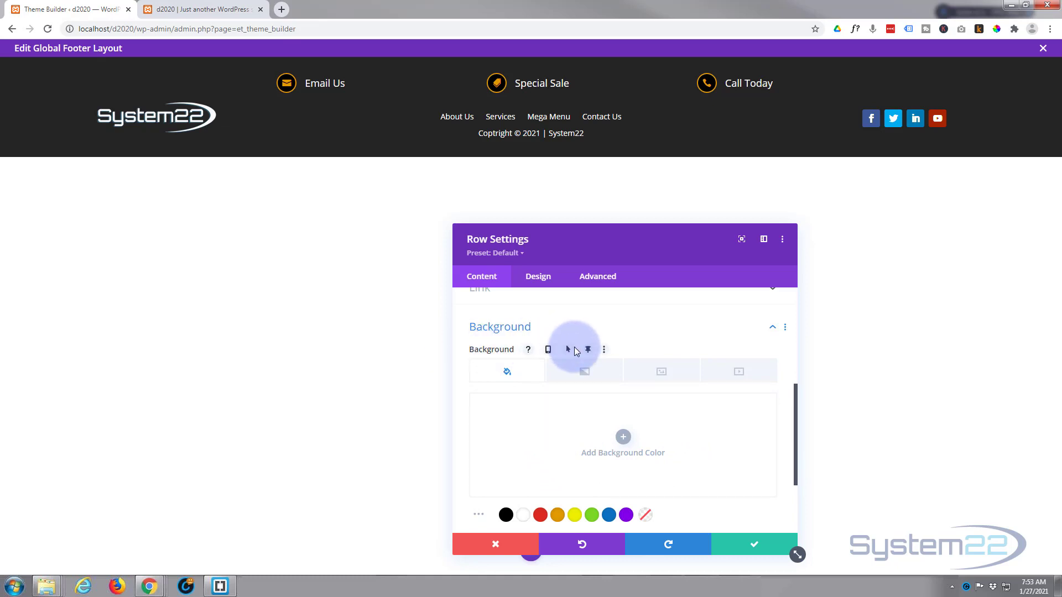
{"action": "left_click", "coordinate": [573, 350]}
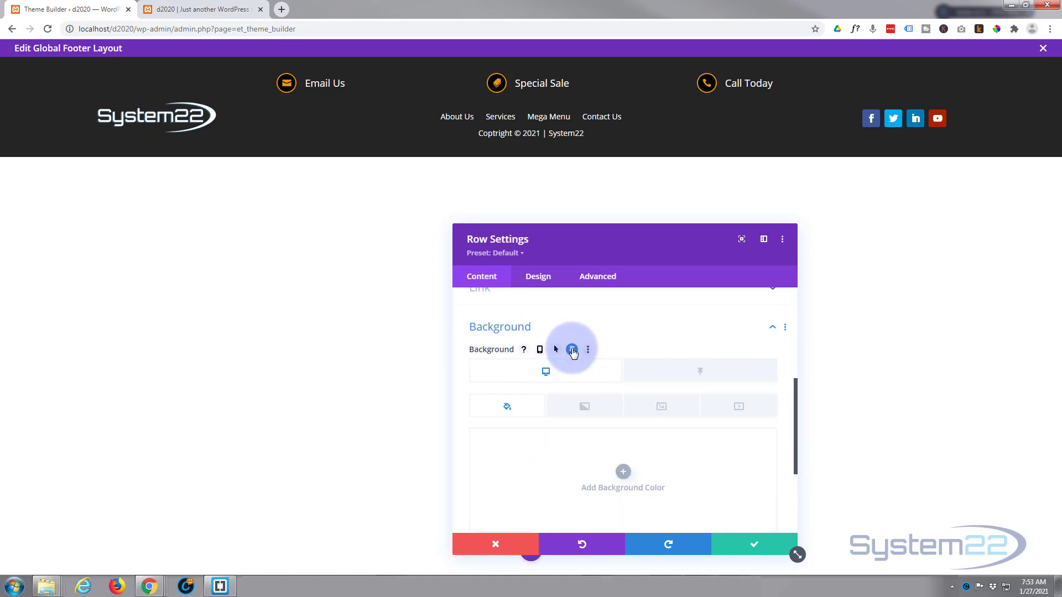
{"action": "left_click", "coordinate": [698, 375]}
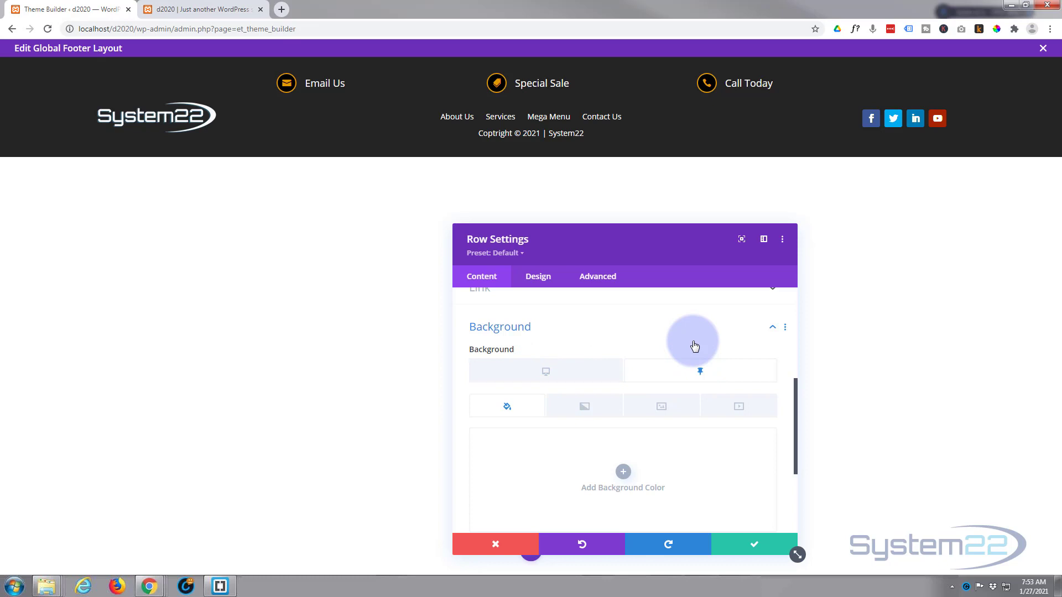
{"action": "scroll", "coordinate": [675, 446], "scroll_direction": "down", "scroll_amount": 2}
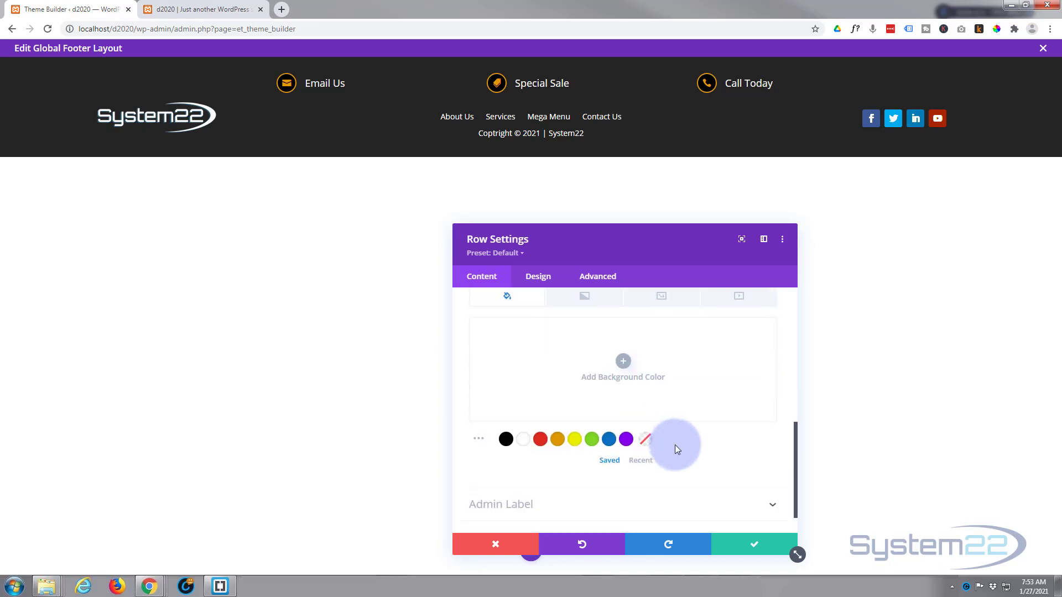
{"action": "left_click", "coordinate": [609, 441]}
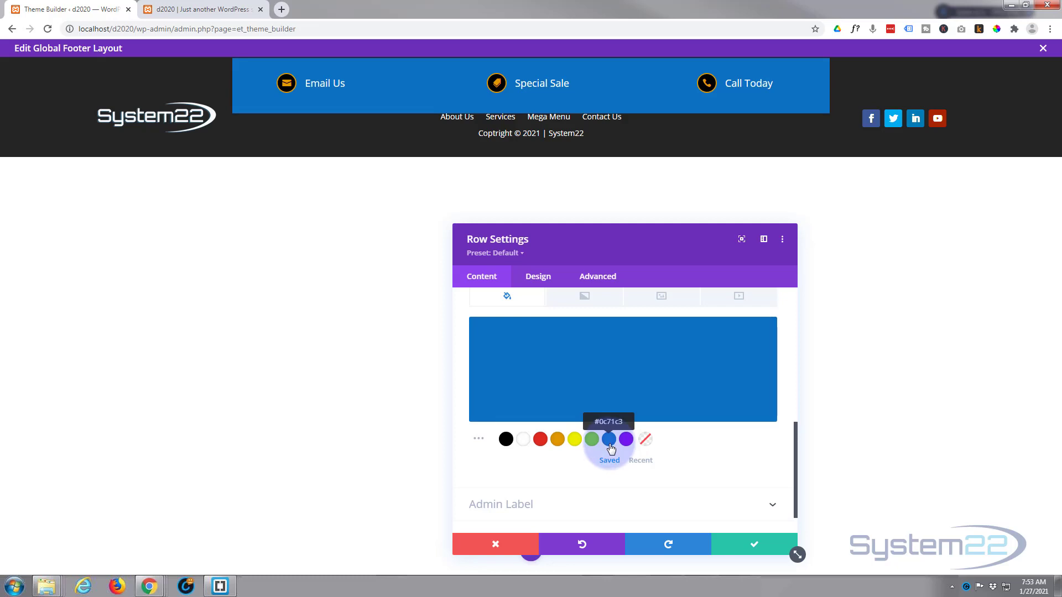
{"action": "left_click", "coordinate": [536, 281]}
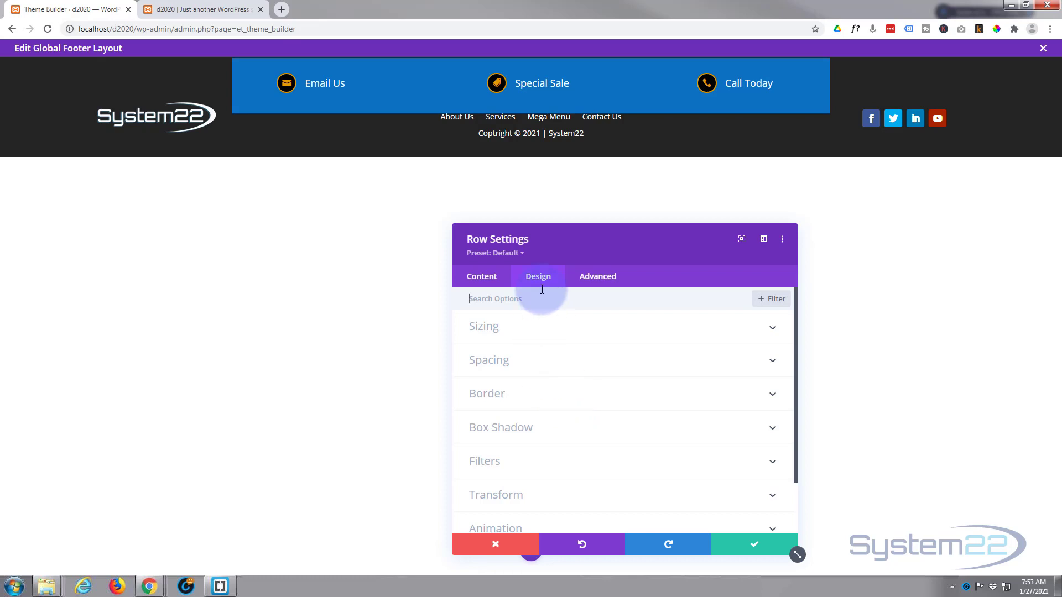
Step: Round all four corners of the blue blurb row to 50px
{"action": "left_click", "coordinate": [543, 395]}
{"action": "left_click", "coordinate": [494, 357]}
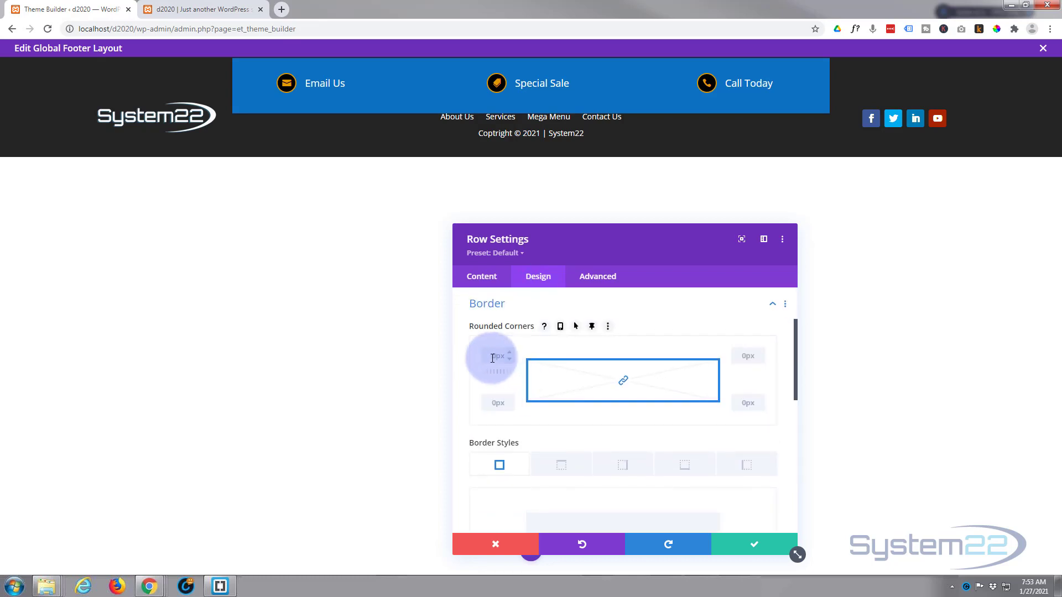
{"action": "type", "text": "50"}
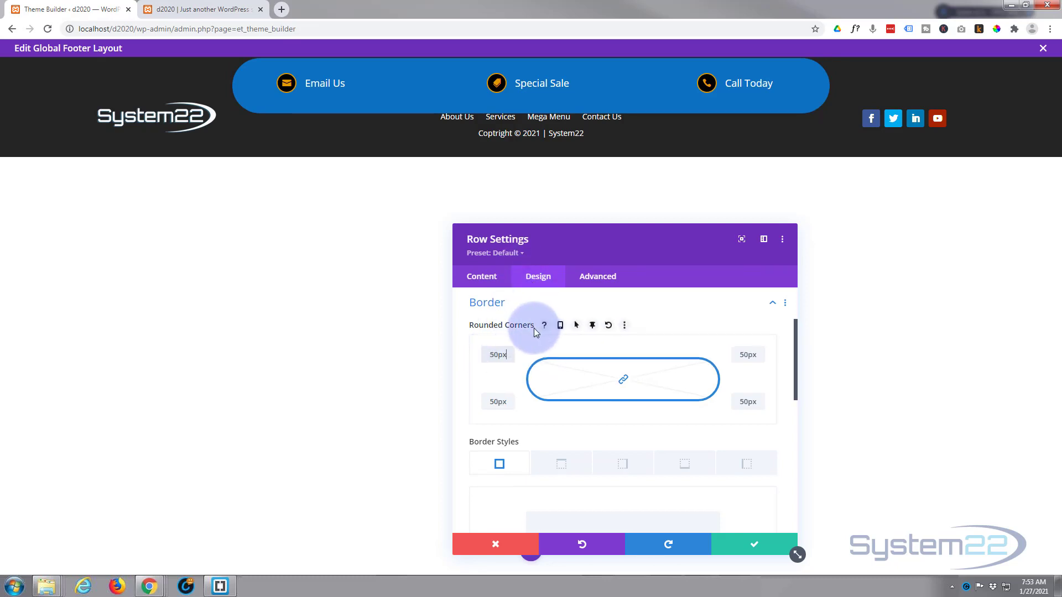
{"action": "scroll", "coordinate": [534, 331], "scroll_direction": "down", "scroll_amount": 7}
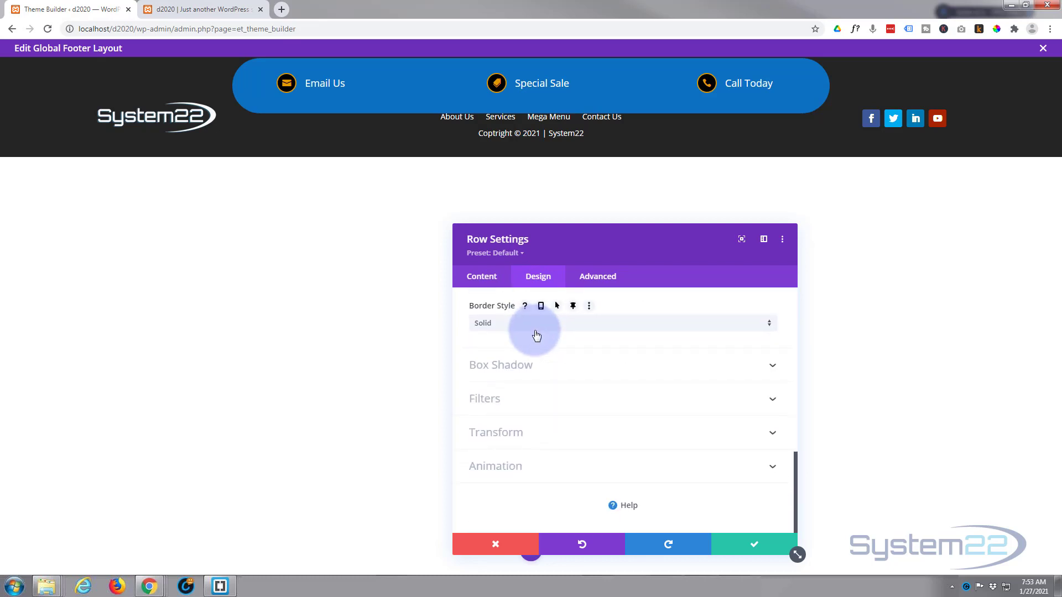
{"action": "scroll", "coordinate": [535, 332], "scroll_direction": "up", "scroll_amount": 9}
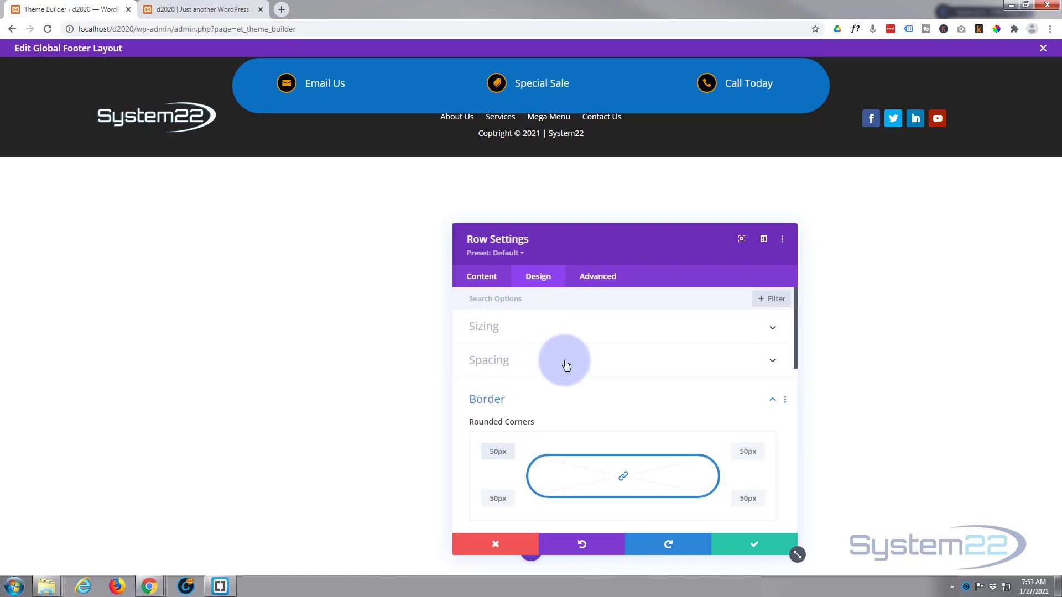
Step: Set the blue bar's top and bottom padding to 5px each
{"action": "left_click", "coordinate": [566, 365]}
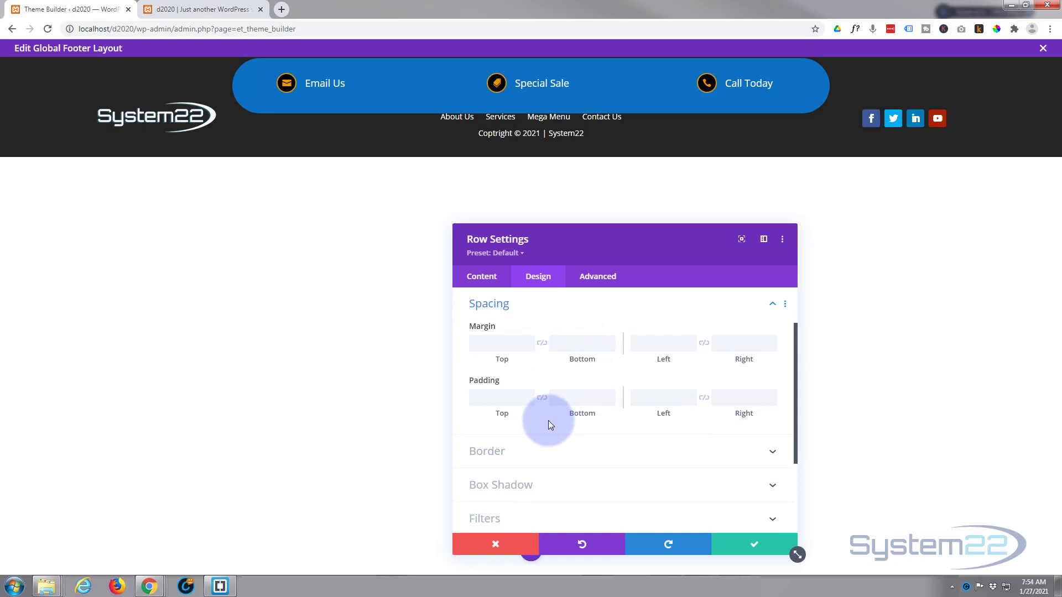
{"action": "left_click", "coordinate": [494, 399]}
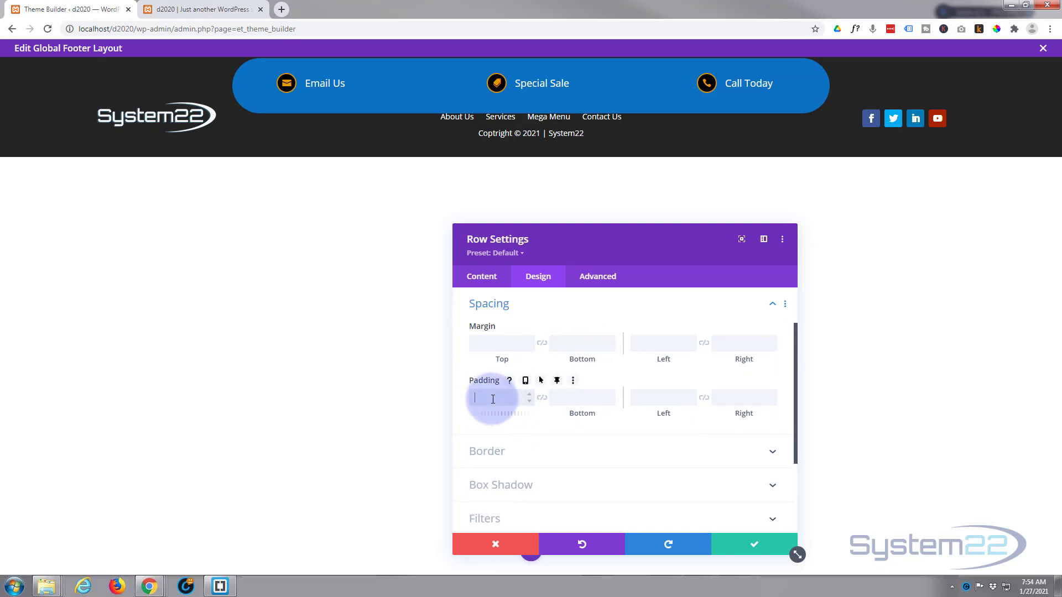
{"action": "type", "text": "20px"}
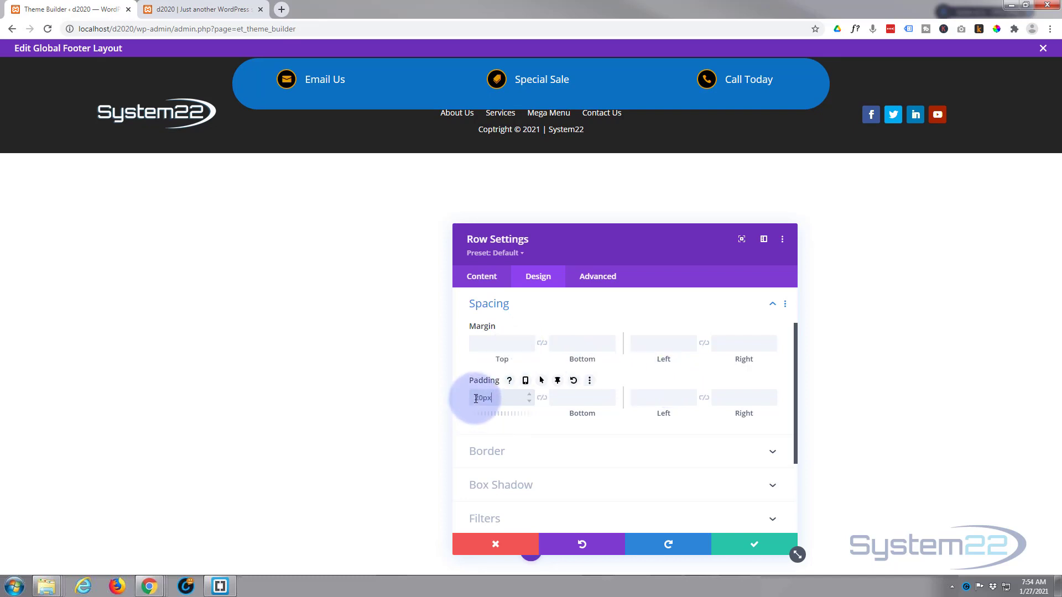
{"action": "left_click_drag", "start_coordinate": [475, 398], "coordinate": [479, 399]}
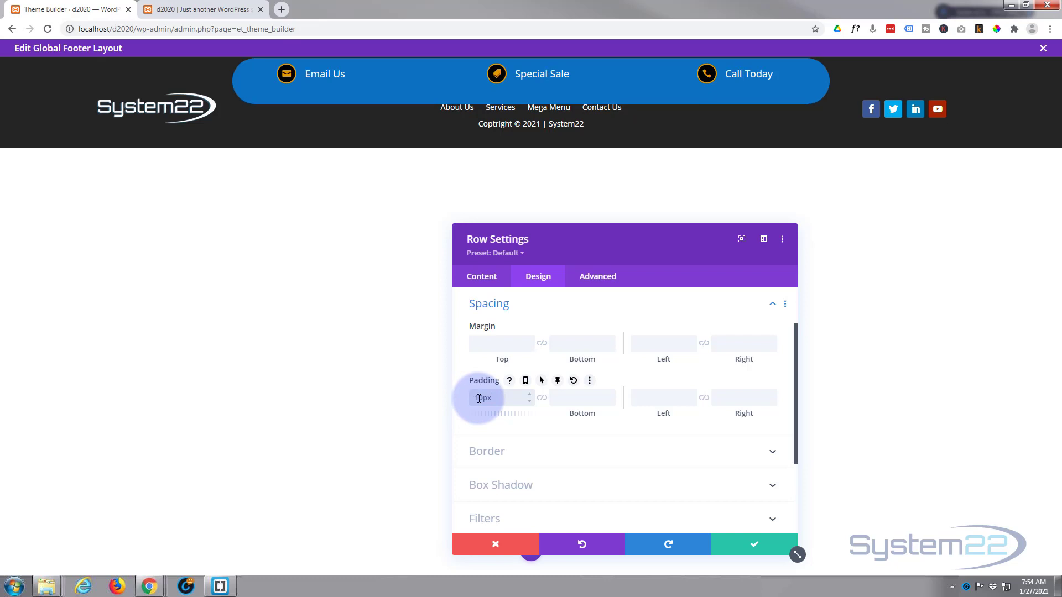
{"action": "left_click_drag", "start_coordinate": [474, 398], "coordinate": [484, 399]}
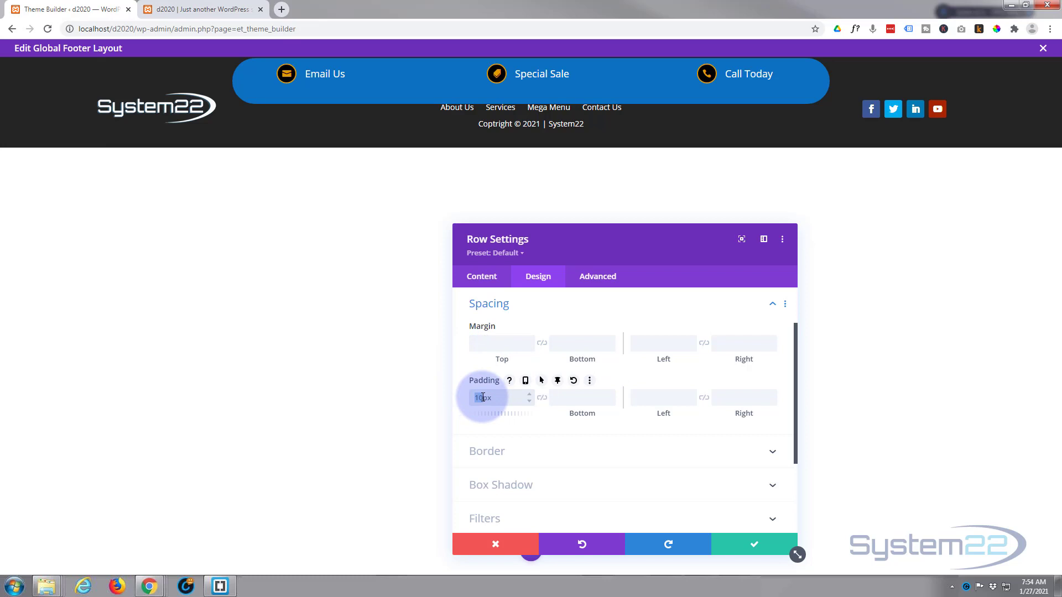
{"action": "type", "text": "5"}
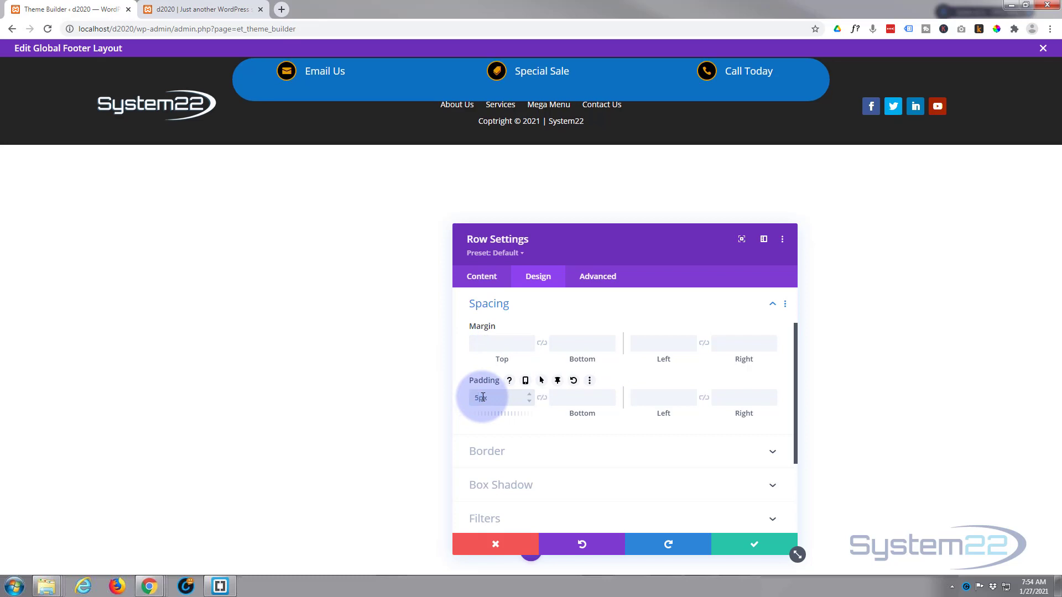
{"action": "left_click", "coordinate": [547, 399]}
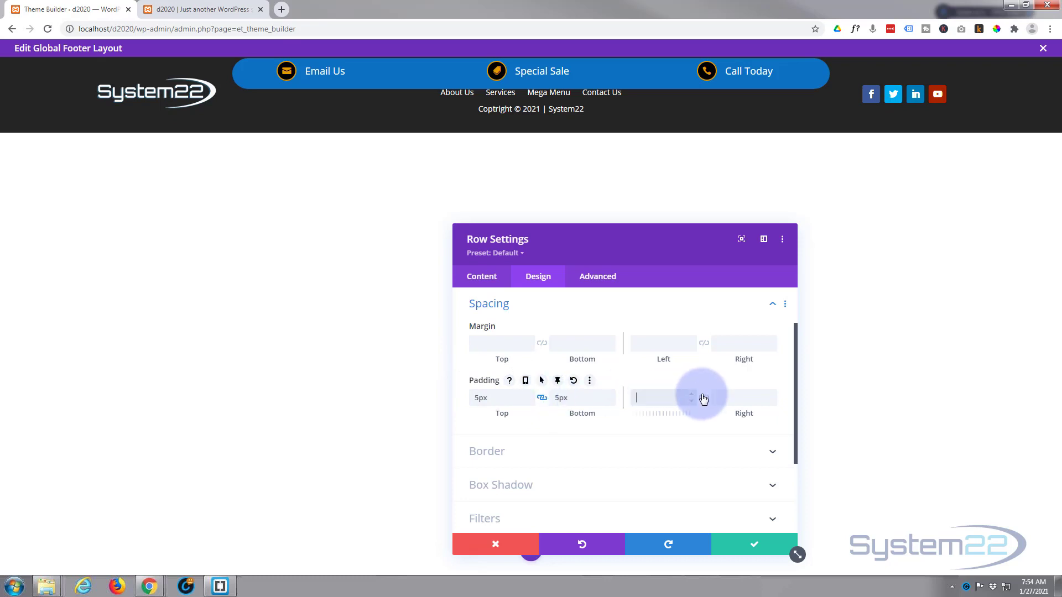
{"action": "left_click", "coordinate": [543, 399]}
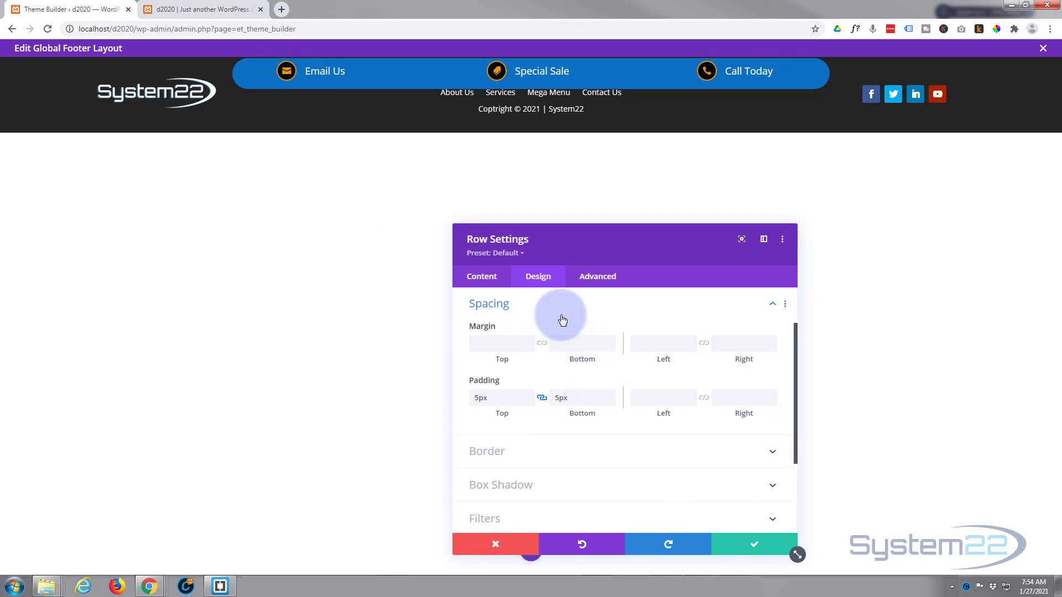
{"action": "scroll", "coordinate": [563, 320], "scroll_direction": "down", "scroll_amount": 4}
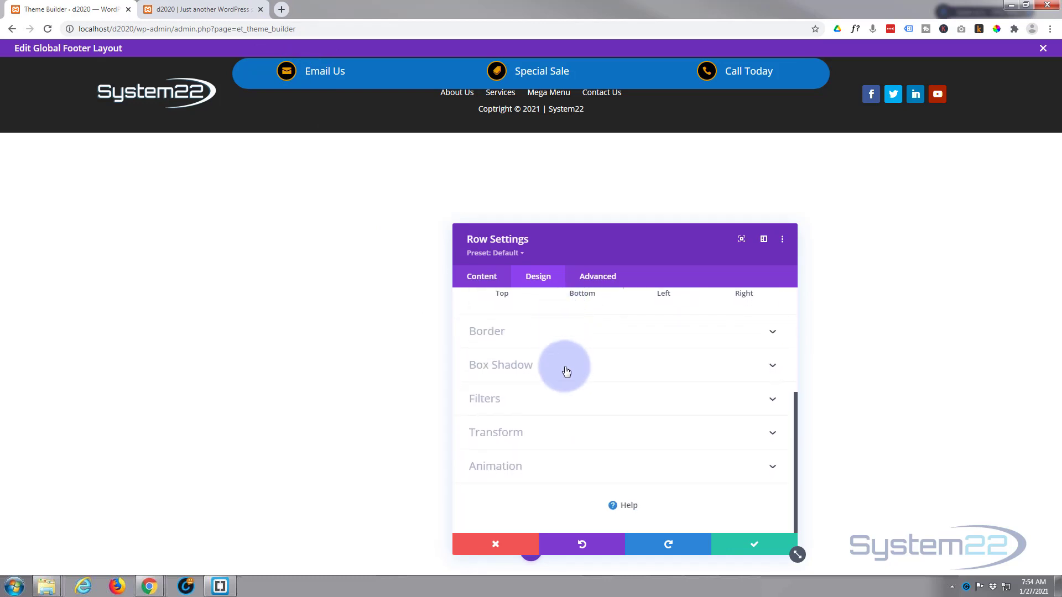
Step: Outline the blurb bar with a 2px border in orange #e09900
{"action": "left_click", "coordinate": [559, 331]}
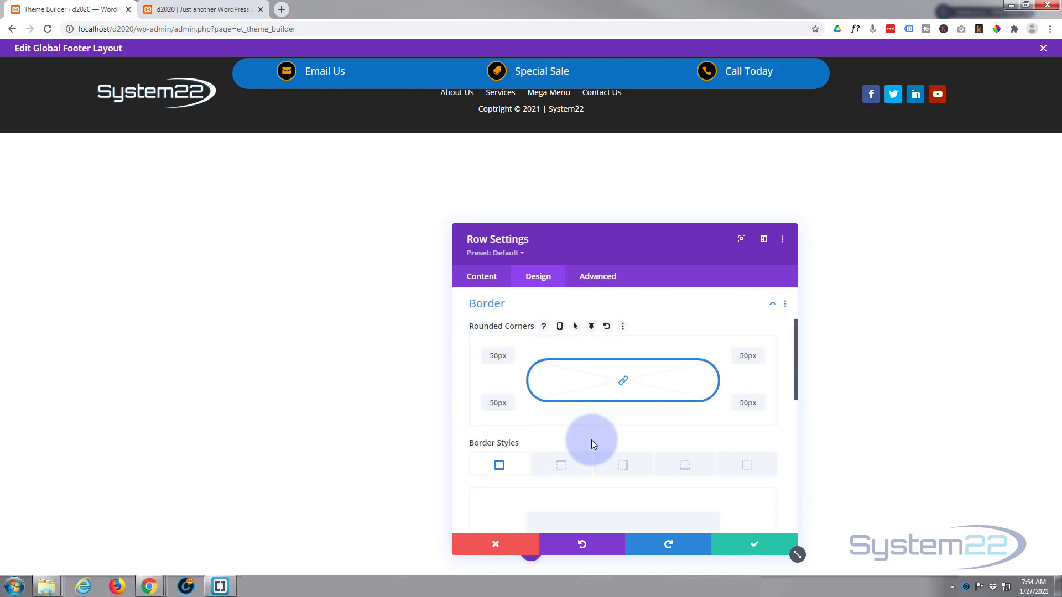
{"action": "scroll", "coordinate": [587, 435], "scroll_direction": "down", "scroll_amount": 4}
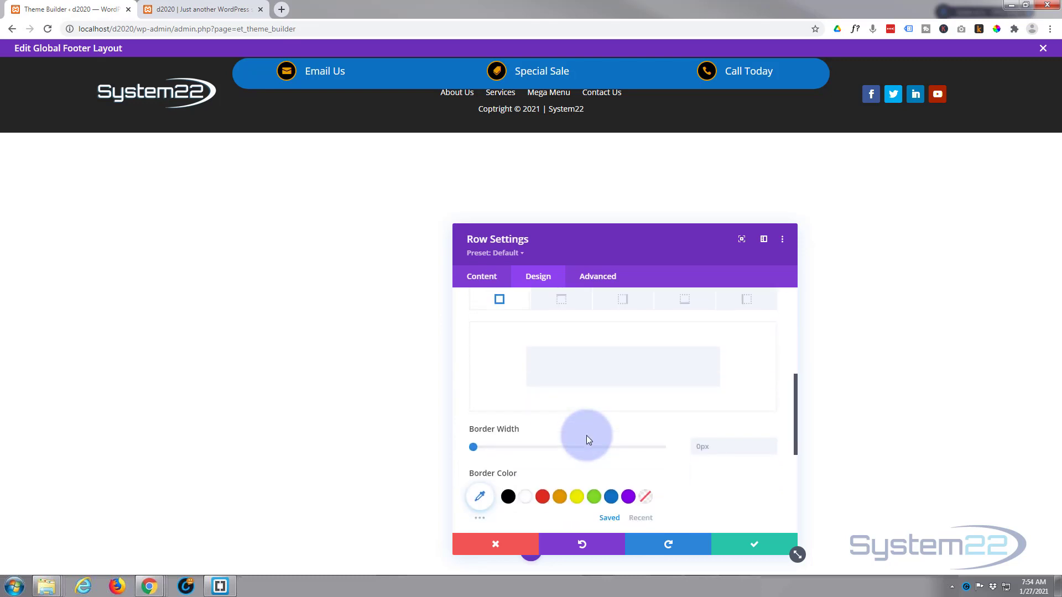
{"action": "left_click", "coordinate": [771, 387]}
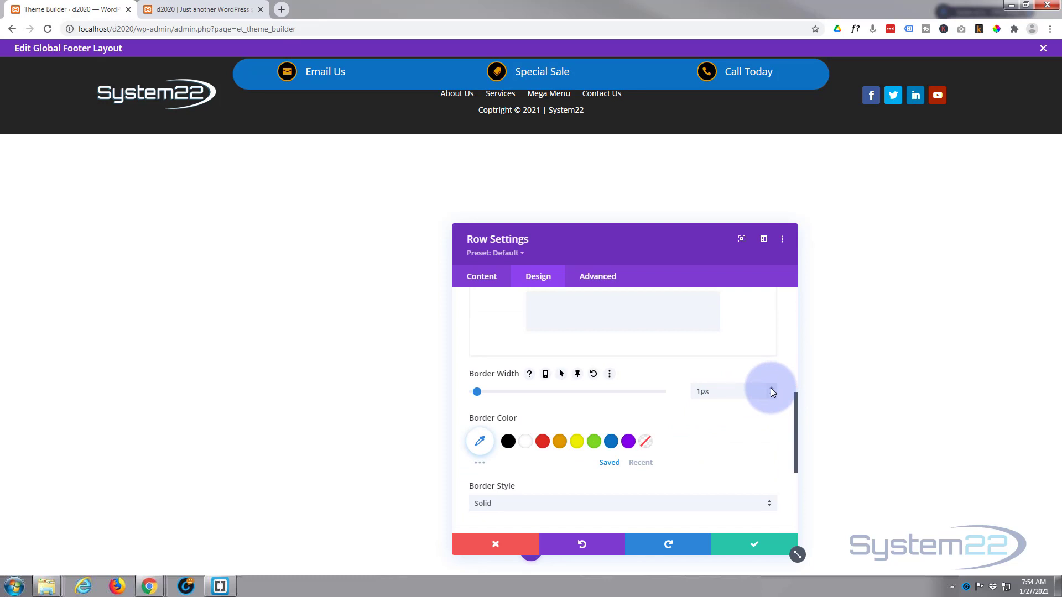
{"action": "left_click", "coordinate": [771, 387]}
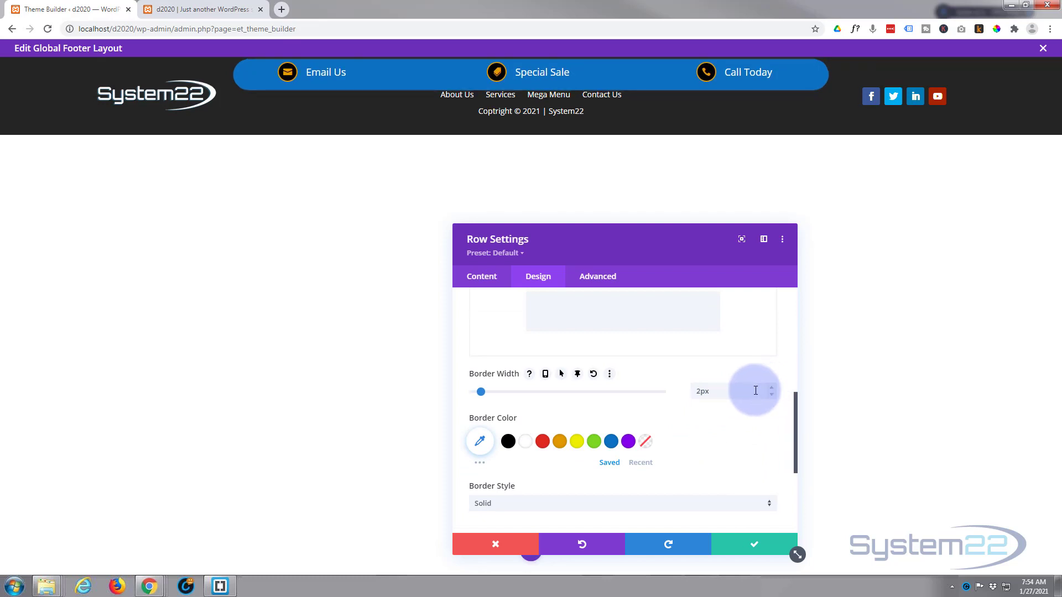
{"action": "left_click", "coordinate": [560, 441]}
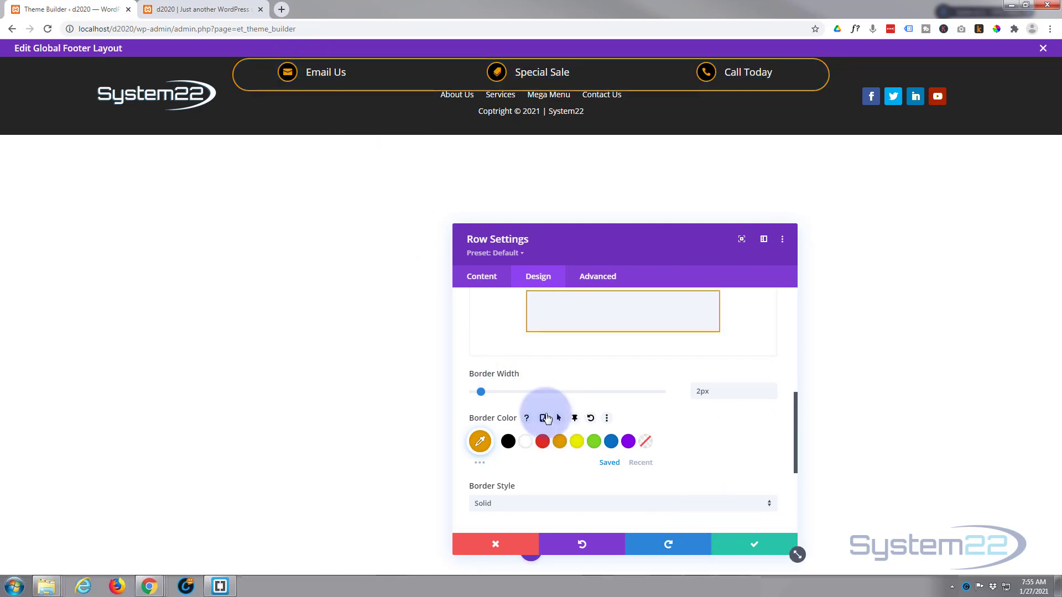
{"action": "scroll", "coordinate": [546, 419], "scroll_direction": "up", "scroll_amount": 1}
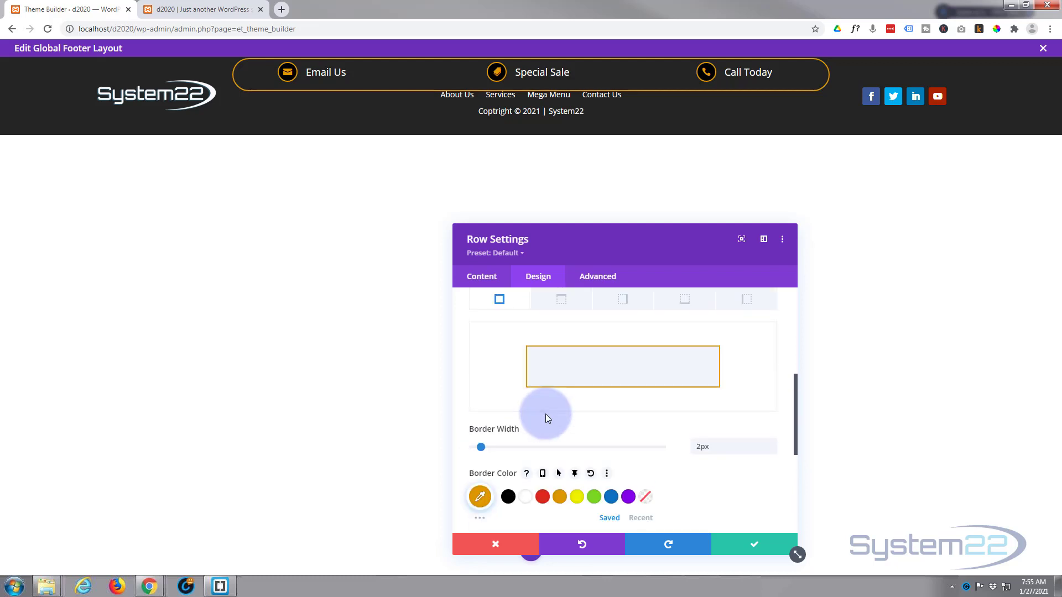
{"action": "scroll", "coordinate": [546, 418], "scroll_direction": "up", "scroll_amount": 5}
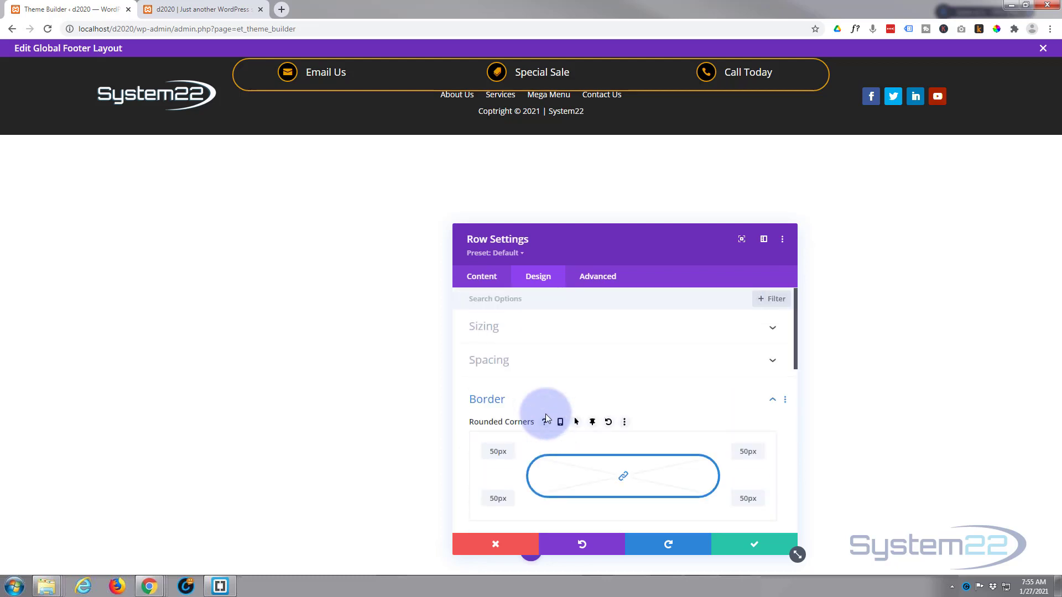
Step: Give the bar 11px top padding, unlinked 3px bottom padding, and a 20px bottom margin
{"action": "left_click", "coordinate": [542, 371]}
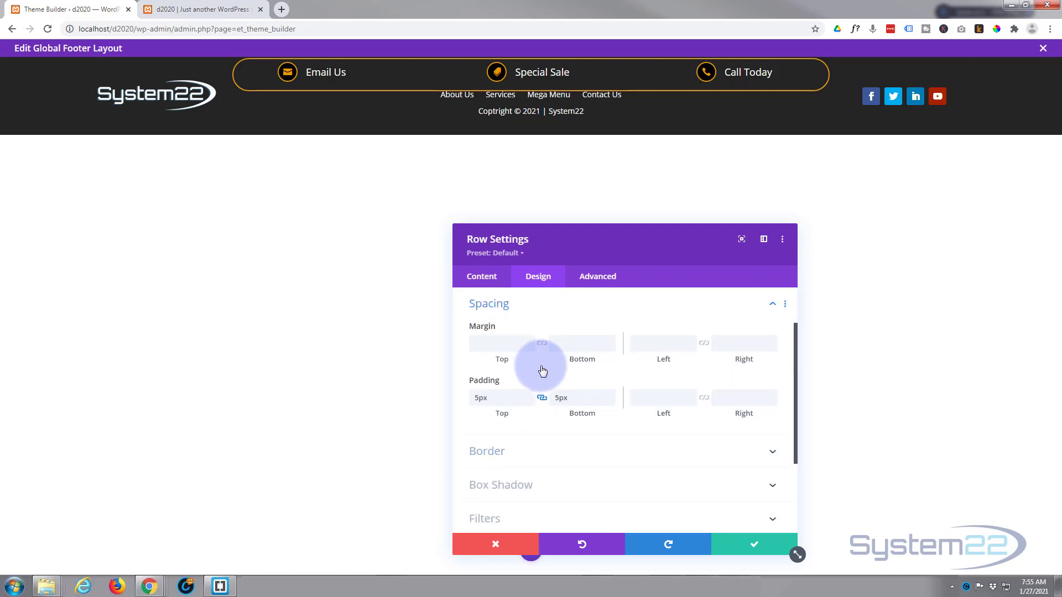
{"action": "scroll", "coordinate": [540, 369], "scroll_direction": "up", "scroll_amount": 1}
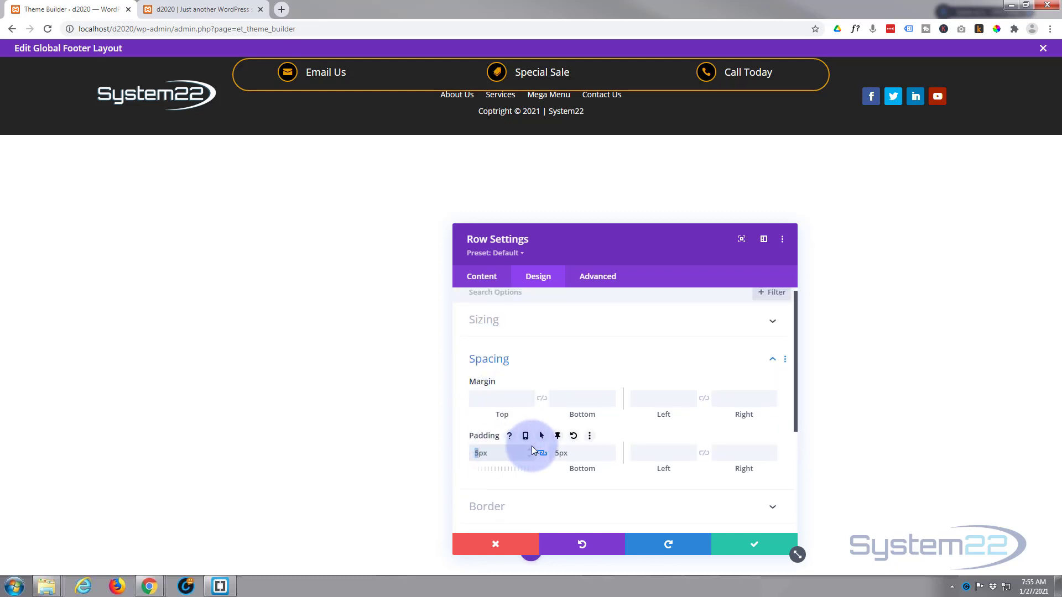
{"action": "type", "text": "10"}
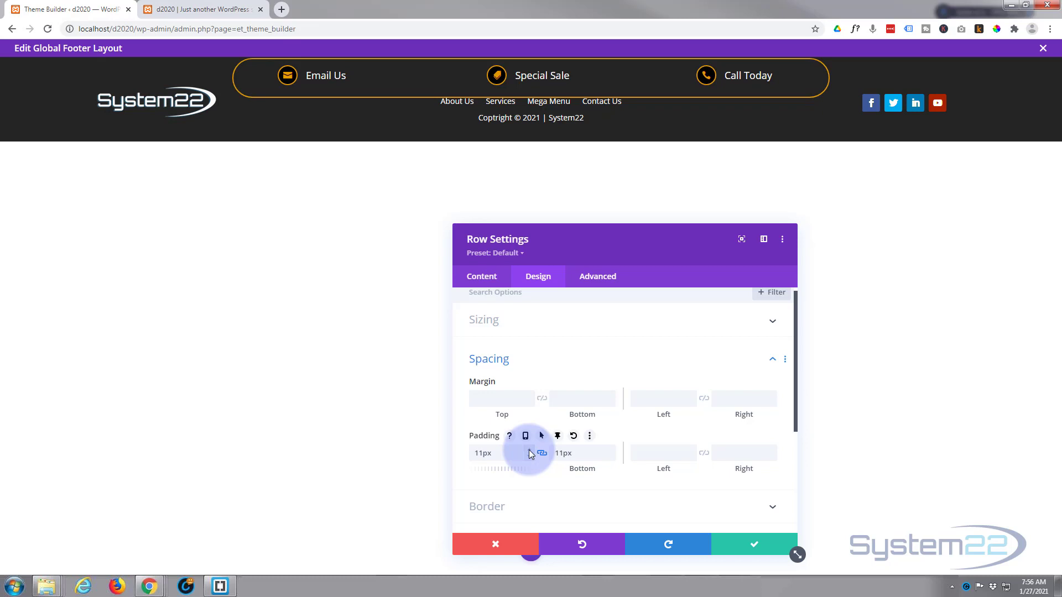
{"action": "left_click", "coordinate": [542, 453]}
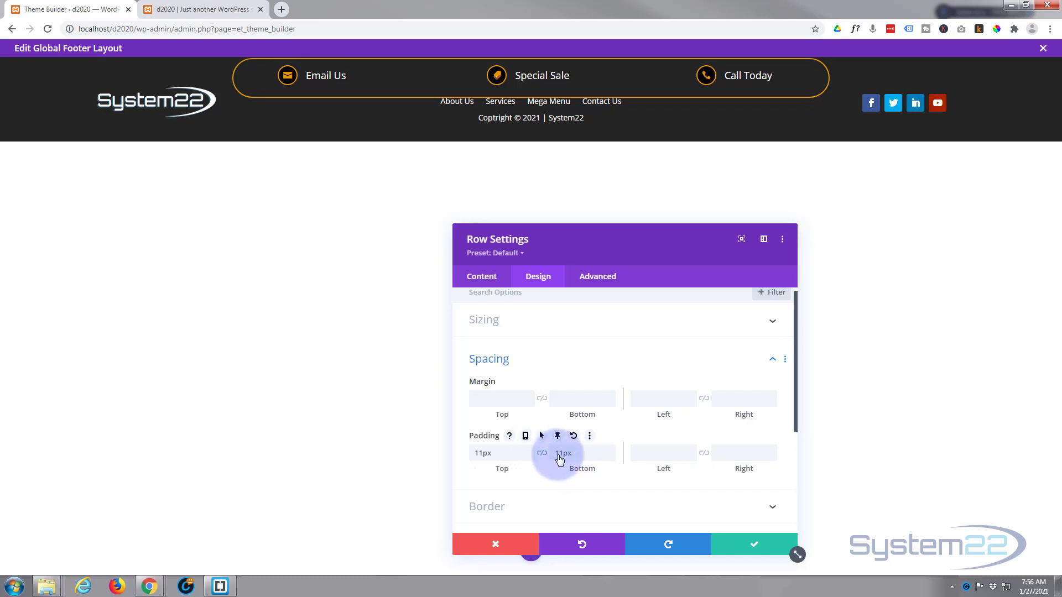
{"action": "left_click", "coordinate": [609, 456]}
{"action": "left_click", "coordinate": [609, 457]}
{"action": "left_click", "coordinate": [609, 457]}
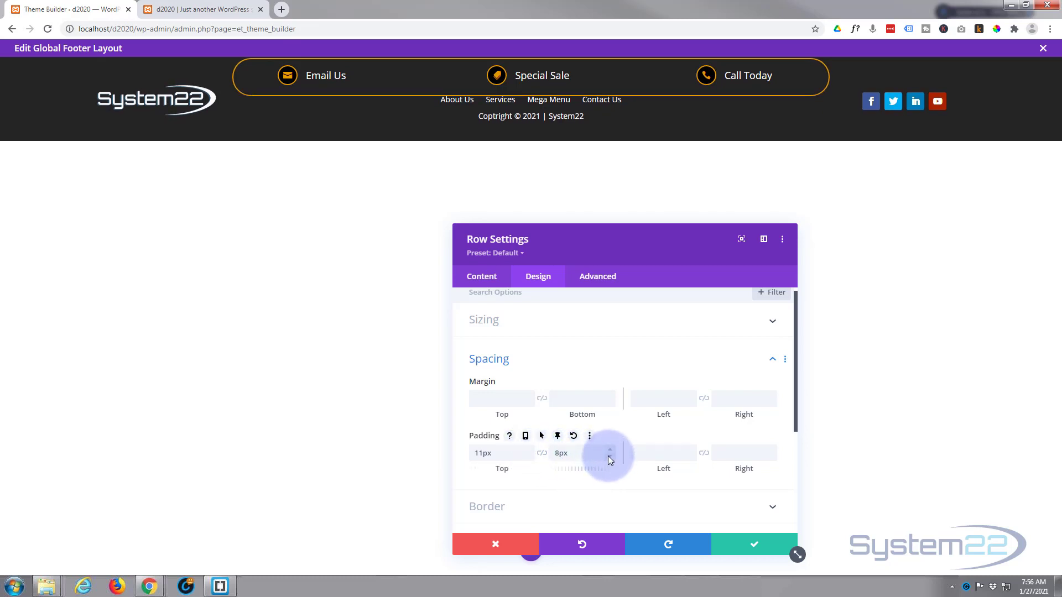
{"action": "left_click", "coordinate": [609, 457]}
{"action": "left_click", "coordinate": [609, 457]}
{"action": "left_click", "coordinate": [609, 457]}
{"action": "left_click", "coordinate": [609, 457]}
{"action": "left_click", "coordinate": [609, 457]}
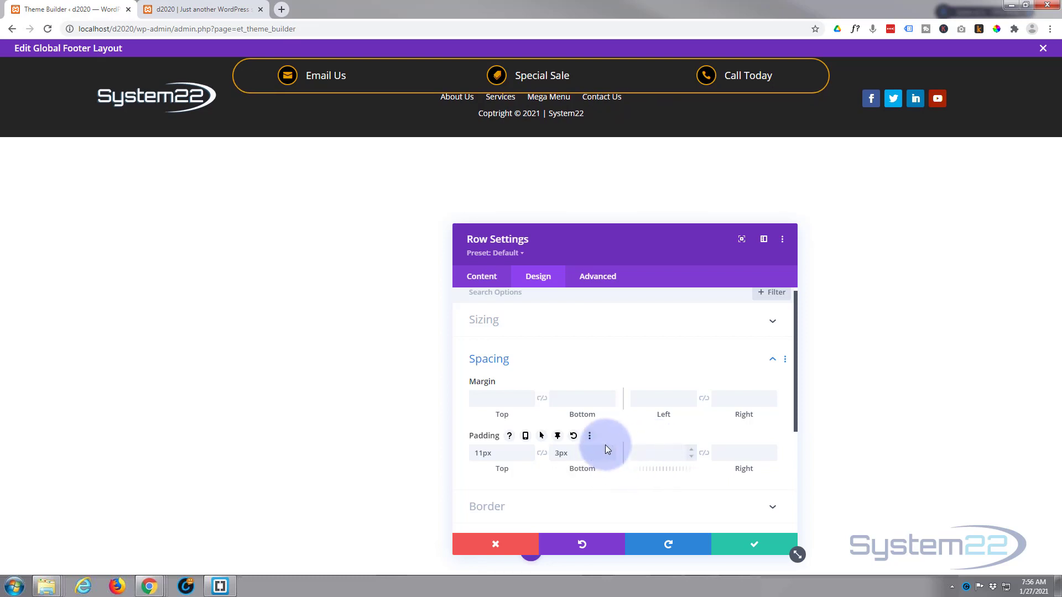
{"action": "left_click", "coordinate": [581, 399]}
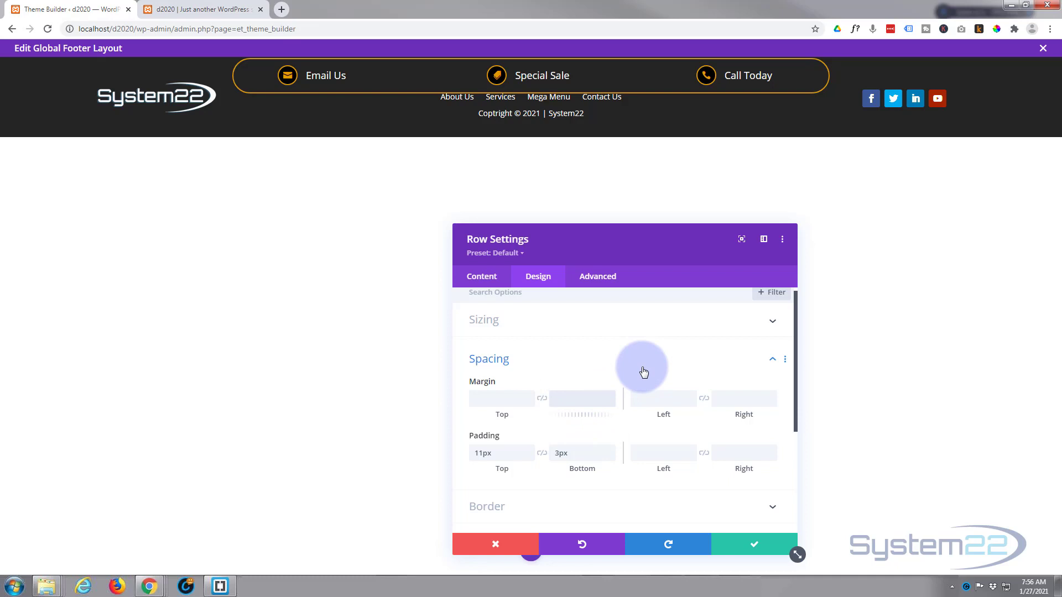
{"action": "type", "text": "20px"}
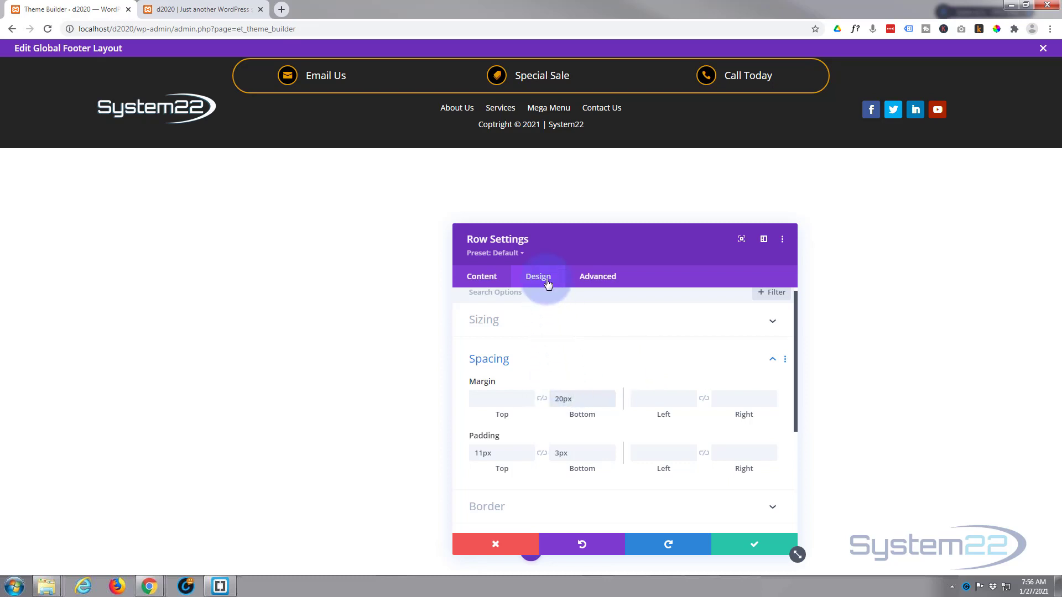
Step: Set the row's Sticky Bottom Offset to 20px in Scroll Effects
{"action": "left_click", "coordinate": [593, 279]}
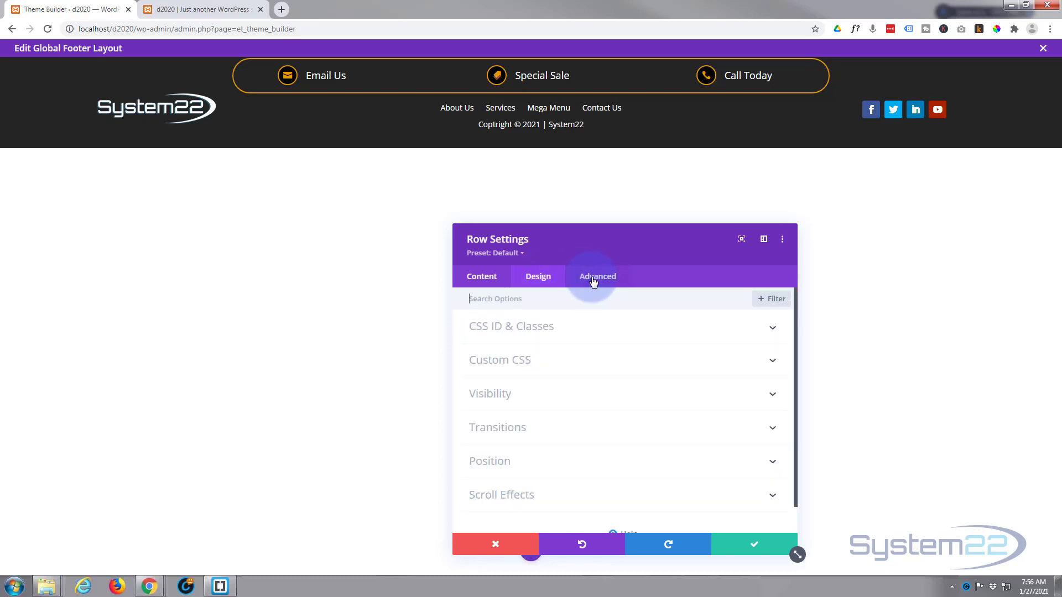
{"action": "left_click", "coordinate": [553, 494]}
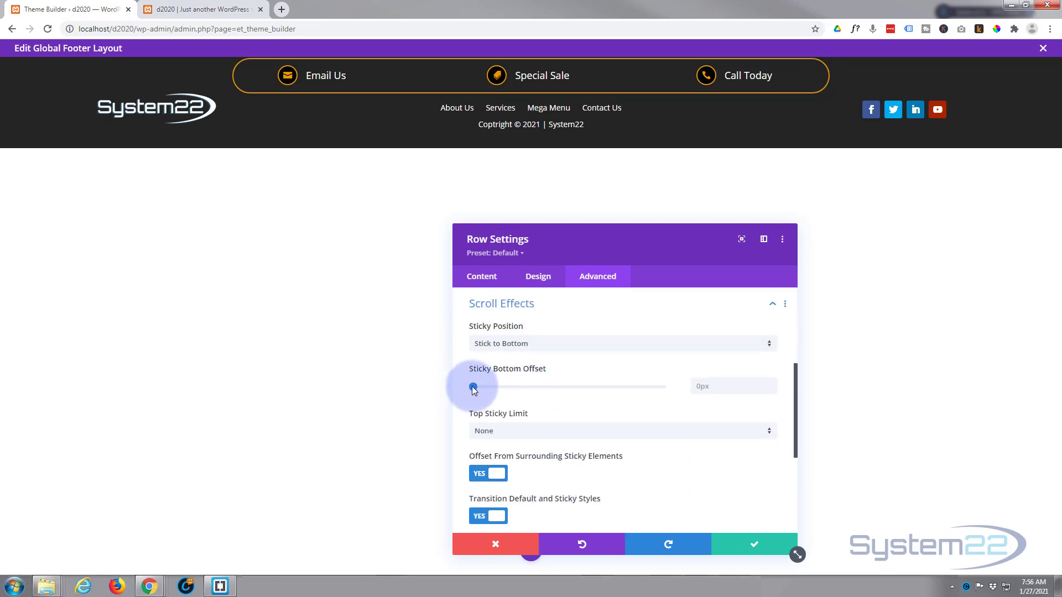
{"action": "left_click_drag", "start_coordinate": [474, 391], "coordinate": [487, 391]}
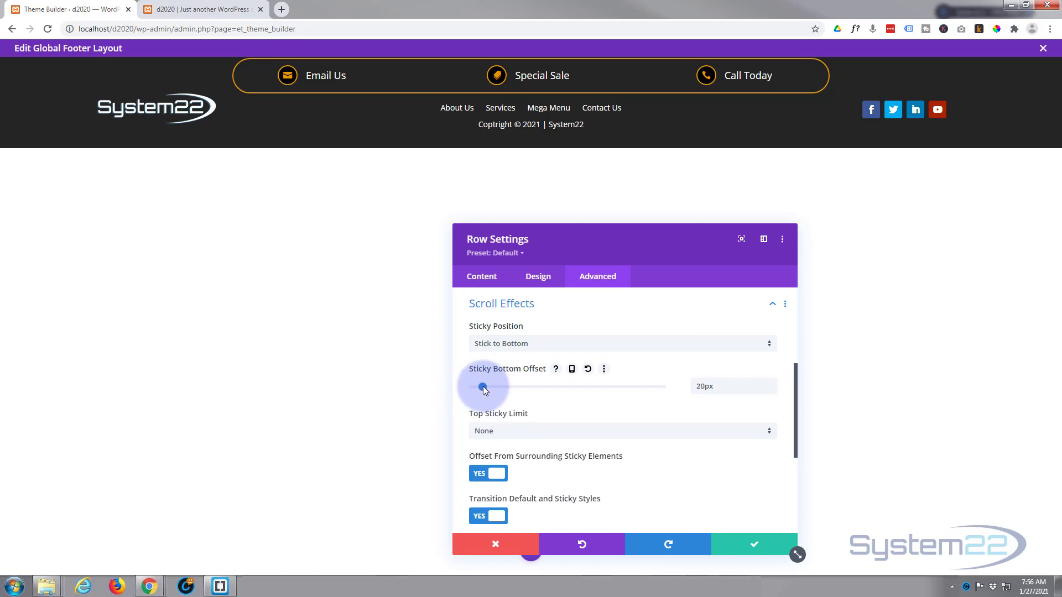
{"action": "left_click", "coordinate": [482, 278]}
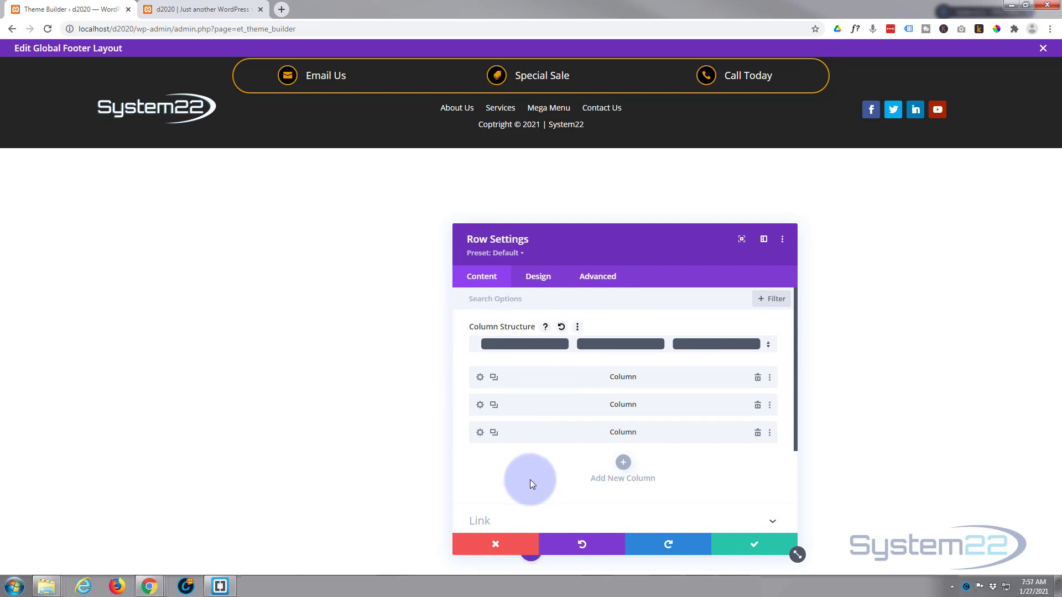
Step: Make the row's border transparent normally, orange only when sticky, and save the row settings
{"action": "left_click", "coordinate": [547, 282]}
{"action": "left_click", "coordinate": [561, 392]}
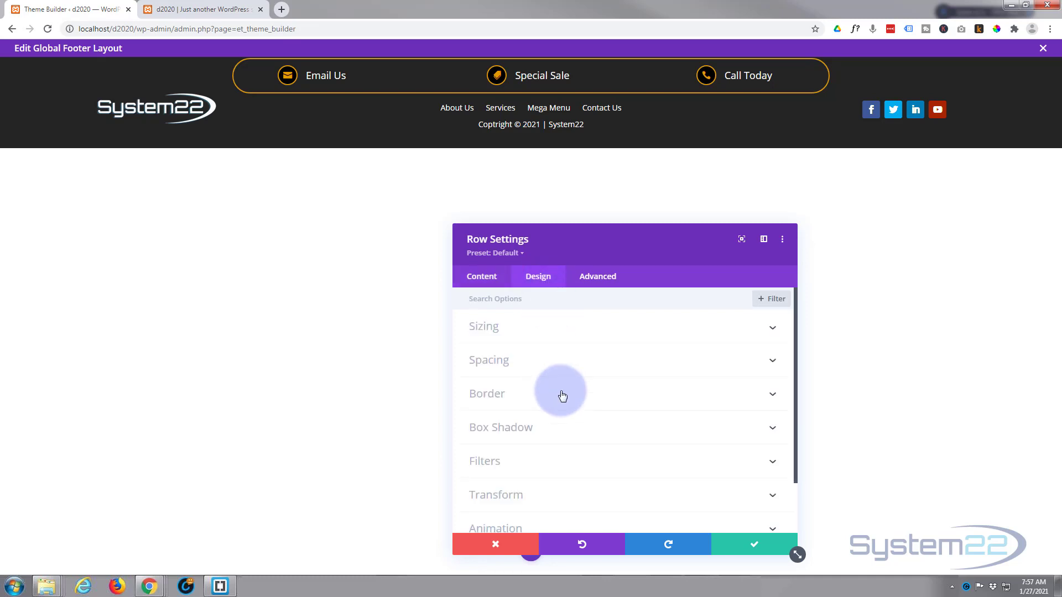
{"action": "scroll", "coordinate": [522, 385], "scroll_direction": "down", "scroll_amount": 3}
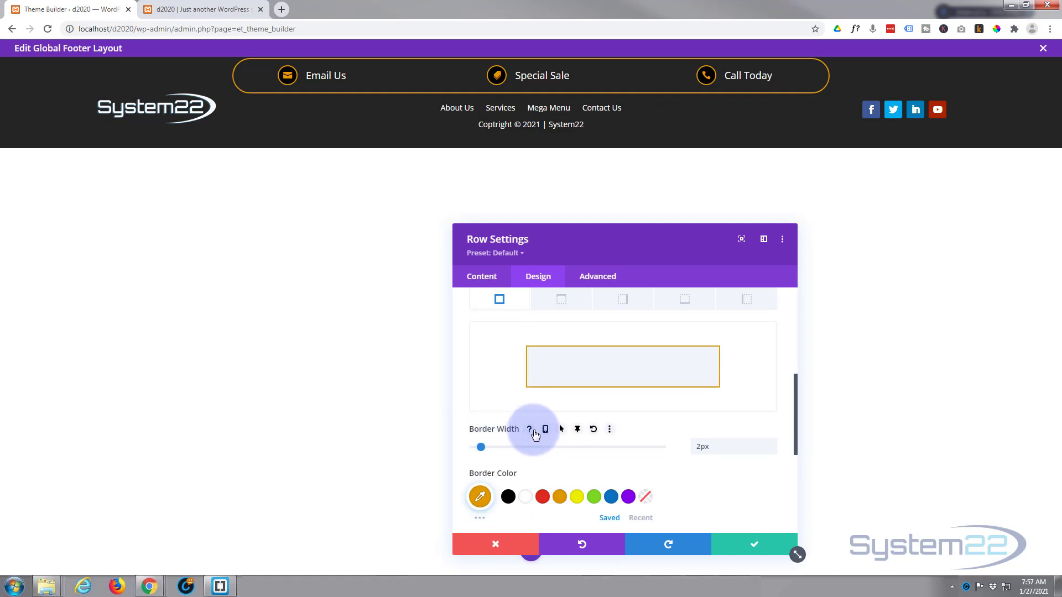
{"action": "scroll", "coordinate": [534, 435], "scroll_direction": "down", "scroll_amount": 1}
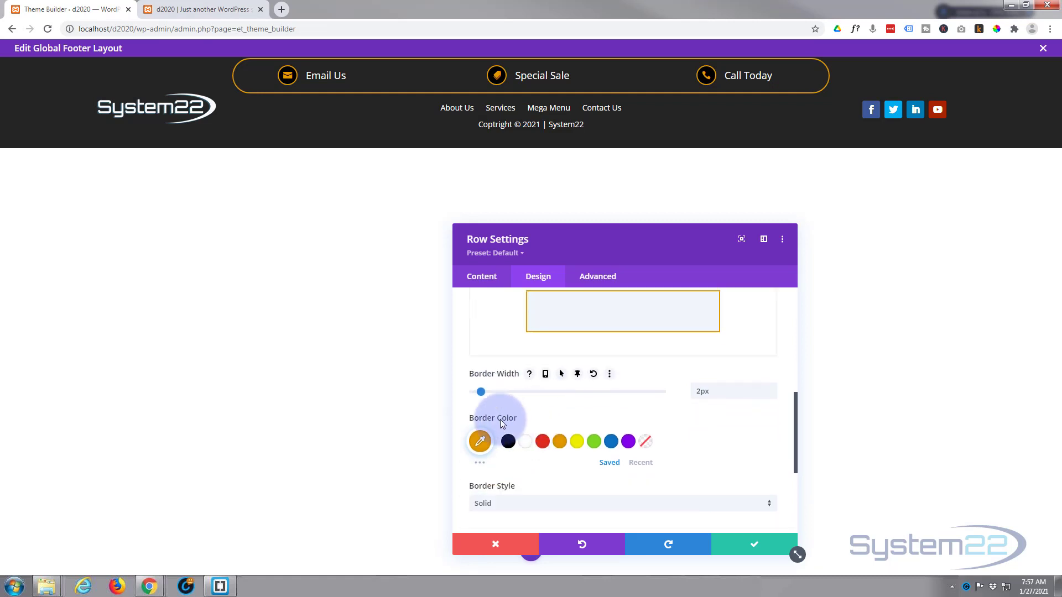
{"action": "left_click", "coordinate": [574, 419]}
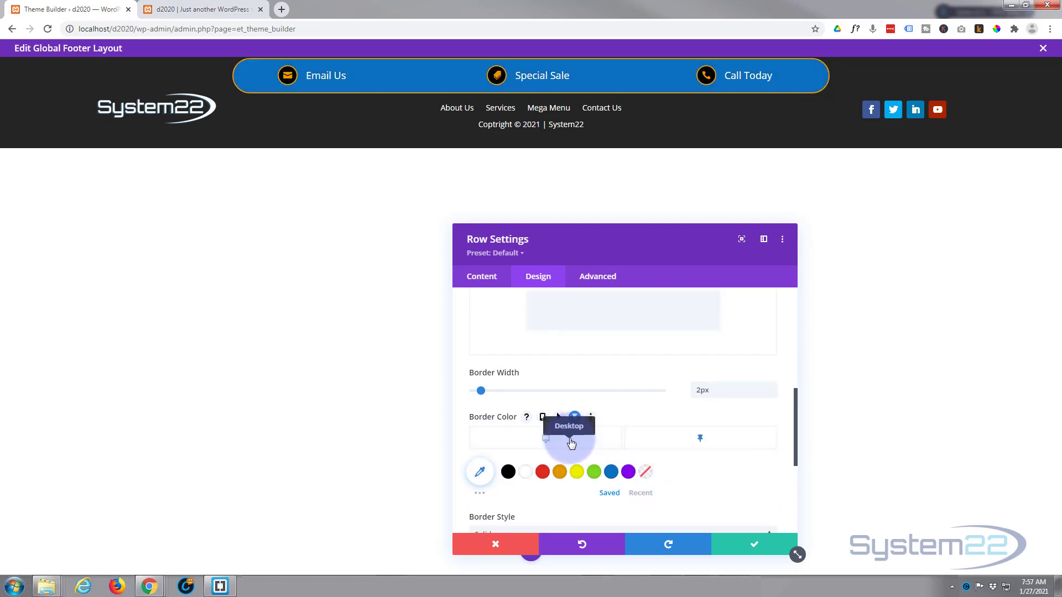
{"action": "left_click", "coordinate": [646, 474]}
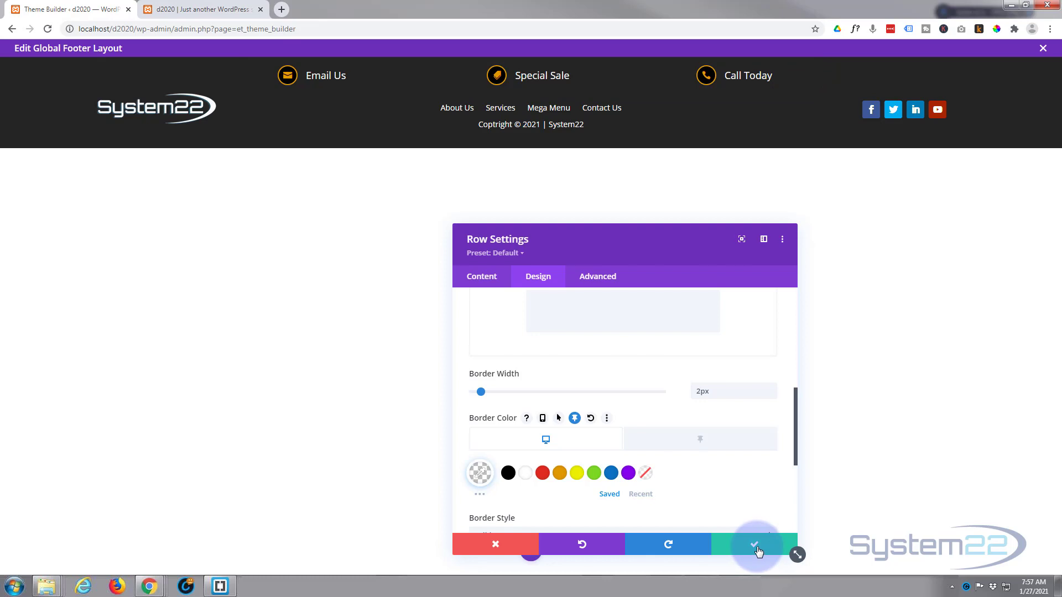
{"action": "left_click", "coordinate": [757, 548]}
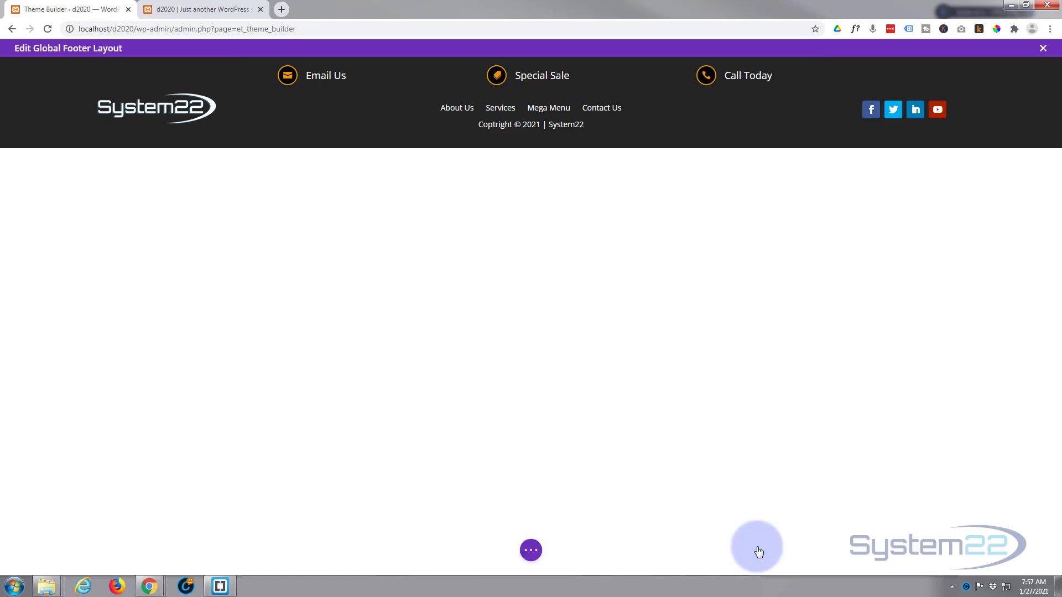
Step: Close the footer layout editor and save the Theme Builder changes
{"action": "left_click", "coordinate": [529, 552]}
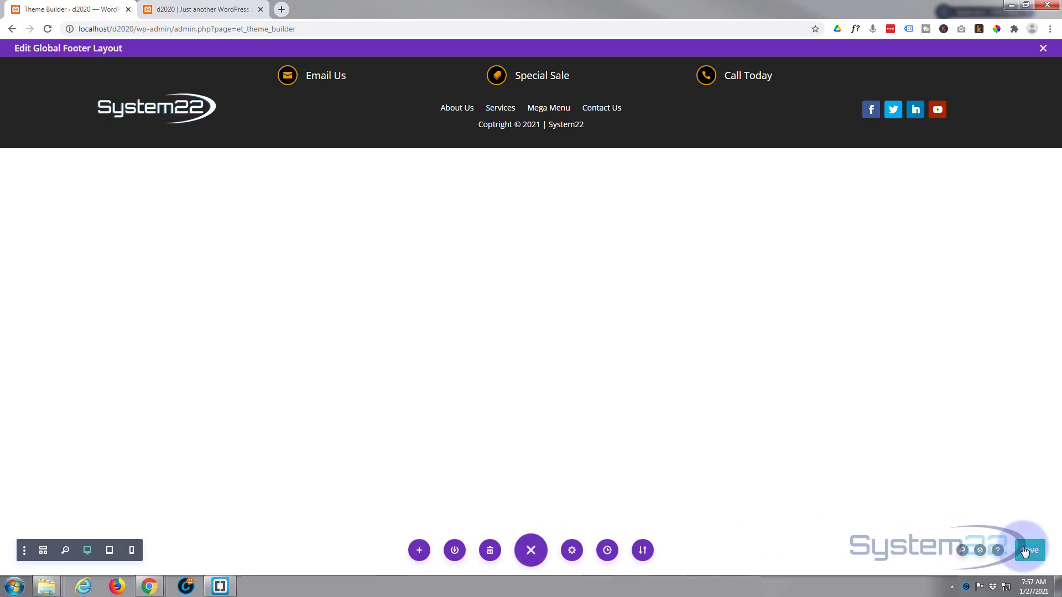
{"action": "left_click", "coordinate": [1044, 48]}
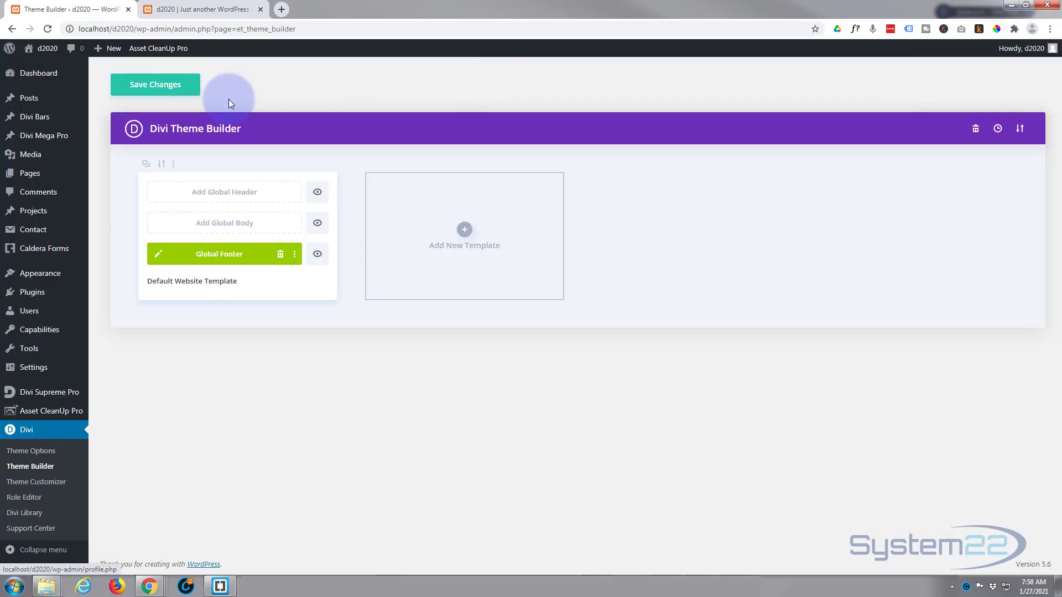
{"action": "left_click", "coordinate": [169, 86]}
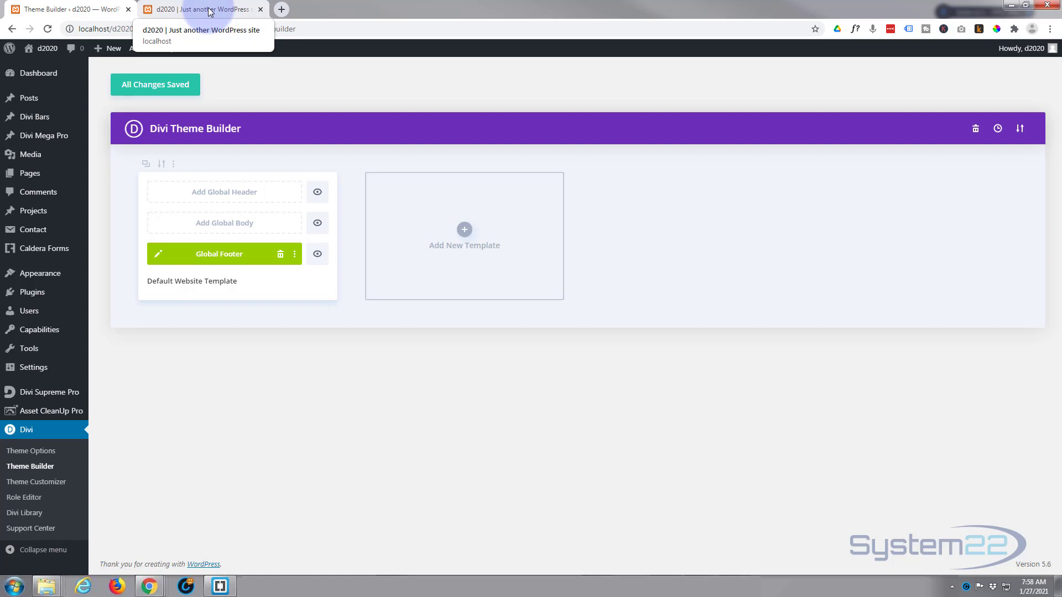
Step: Replace the old preview tab with the live site opened in a new tab
{"action": "left_click", "coordinate": [260, 9]}
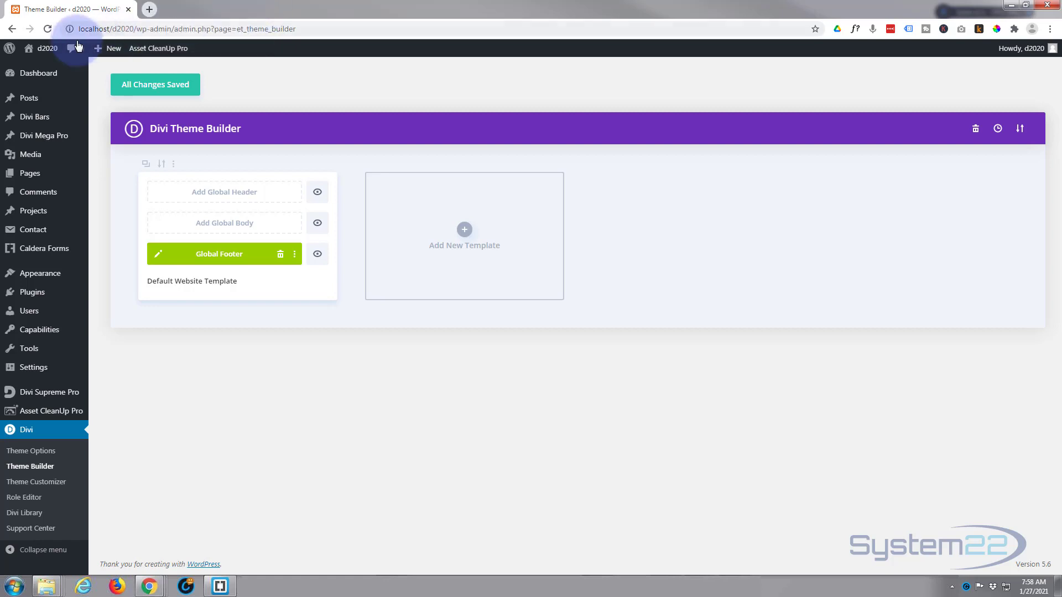
{"action": "mouse_move", "coordinate": [43, 48]}
{"action": "middle_click", "coordinate": [46, 69]}
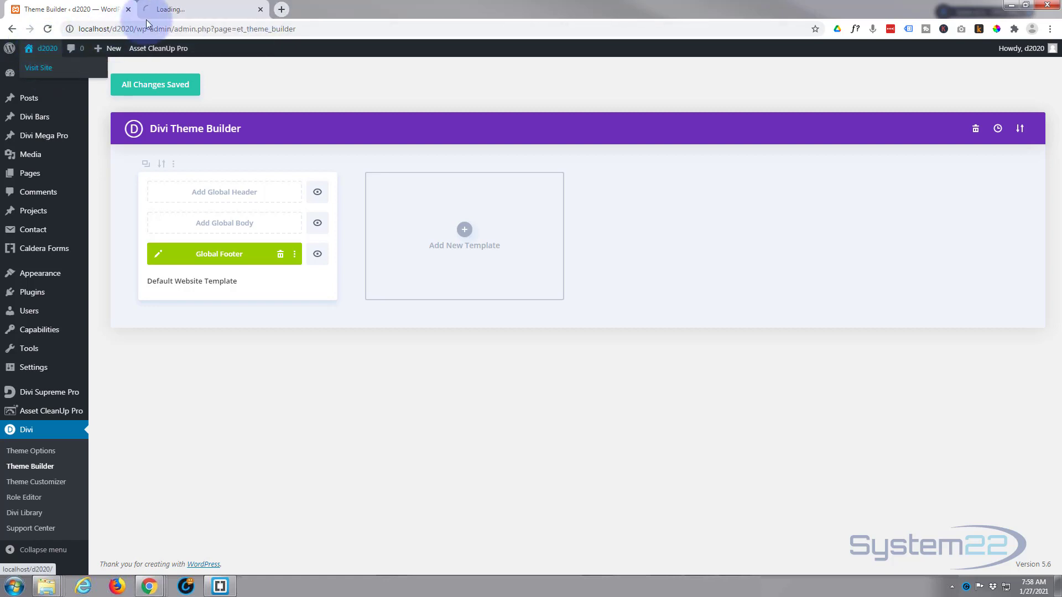
{"action": "left_click", "coordinate": [179, 10]}
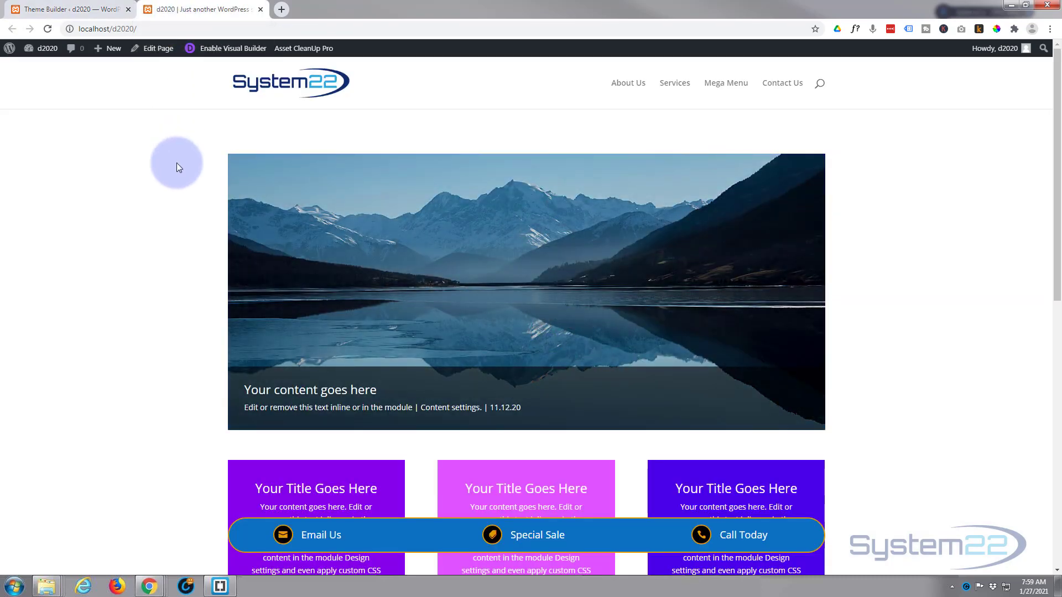
{"action": "scroll", "coordinate": [177, 163], "scroll_direction": "down", "scroll_amount": 3}
{"action": "scroll", "coordinate": [177, 162], "scroll_direction": "down", "scroll_amount": 7}
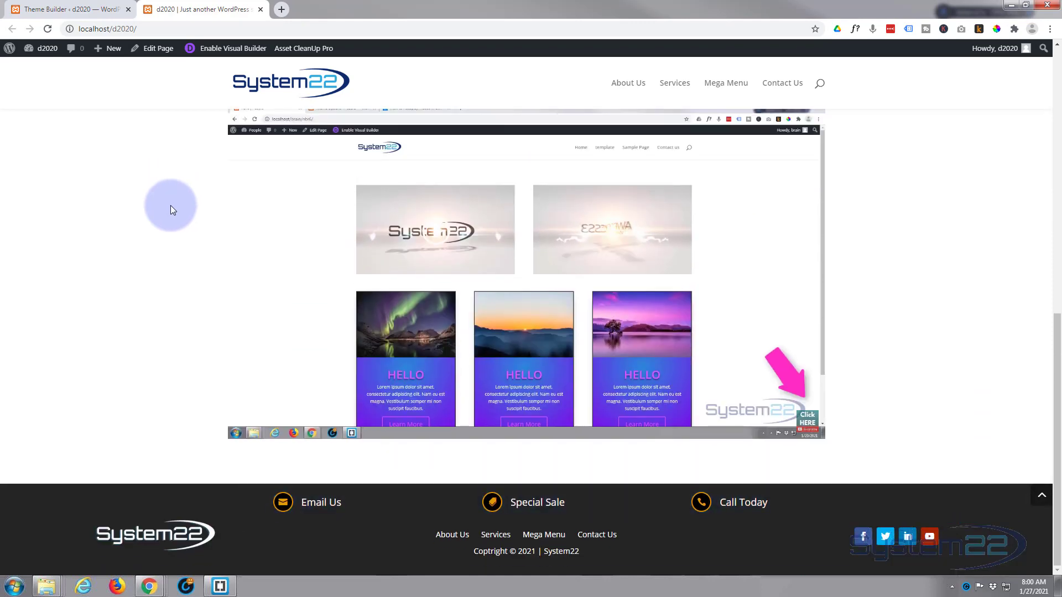
{"action": "scroll", "coordinate": [150, 271], "scroll_direction": "up", "scroll_amount": 3}
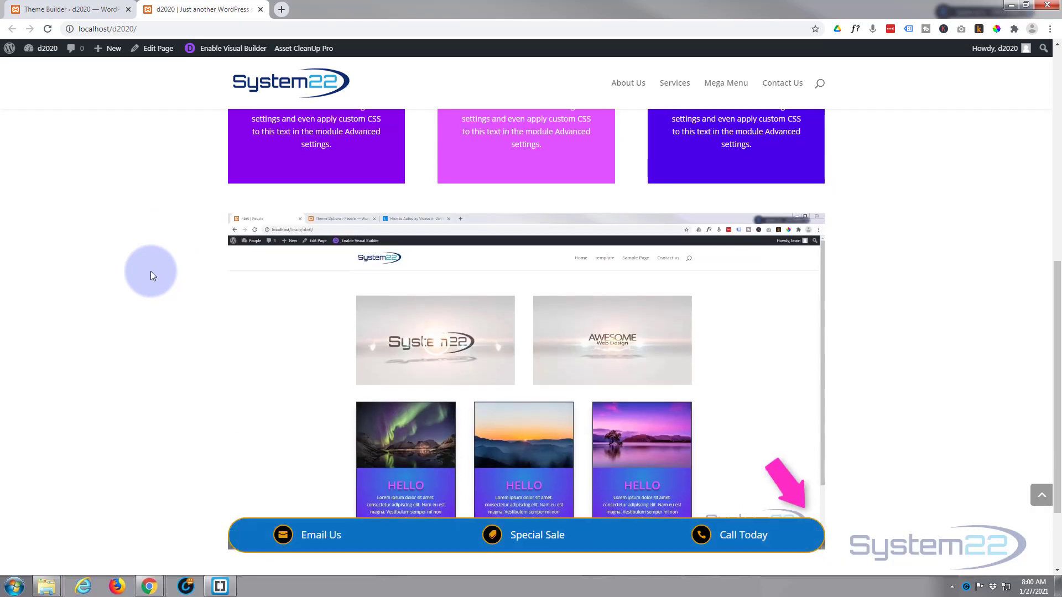
{"action": "scroll", "coordinate": [150, 271], "scroll_direction": "up", "scroll_amount": 7}
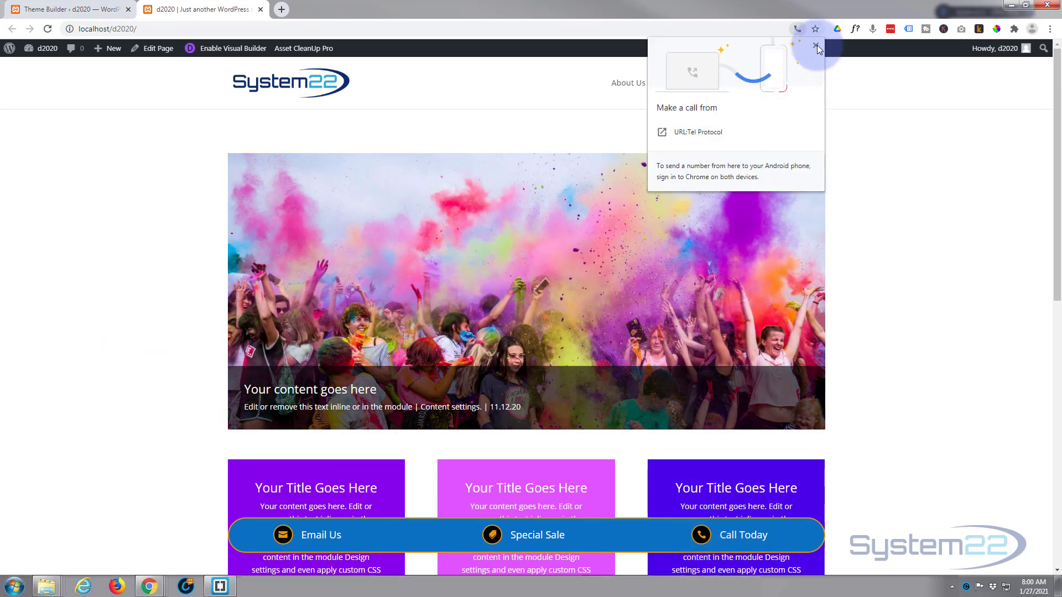
{"action": "left_click", "coordinate": [817, 47]}
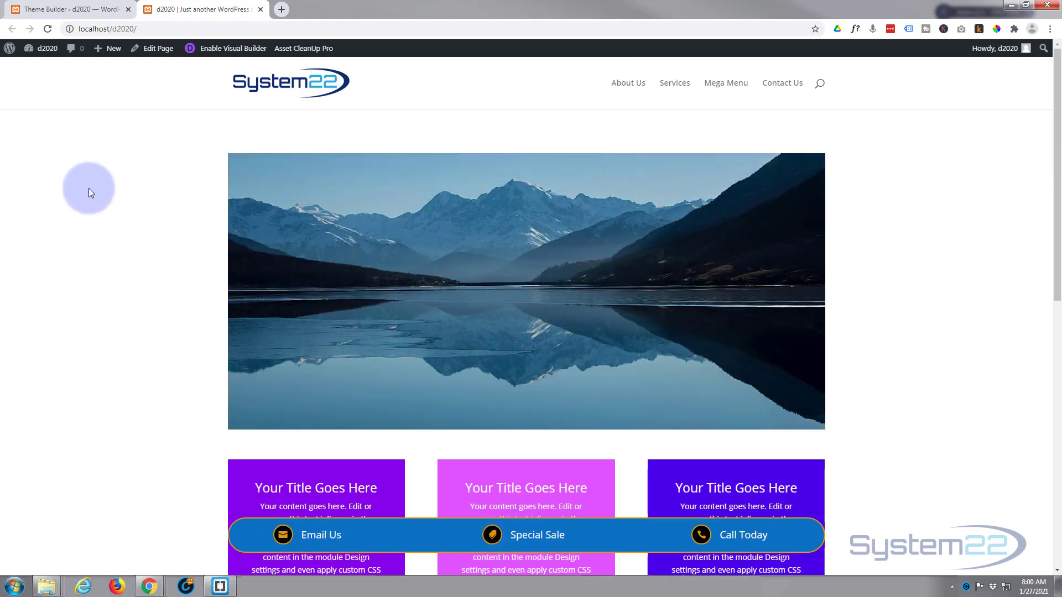
{"action": "scroll", "coordinate": [89, 191], "scroll_direction": "down", "scroll_amount": 4}
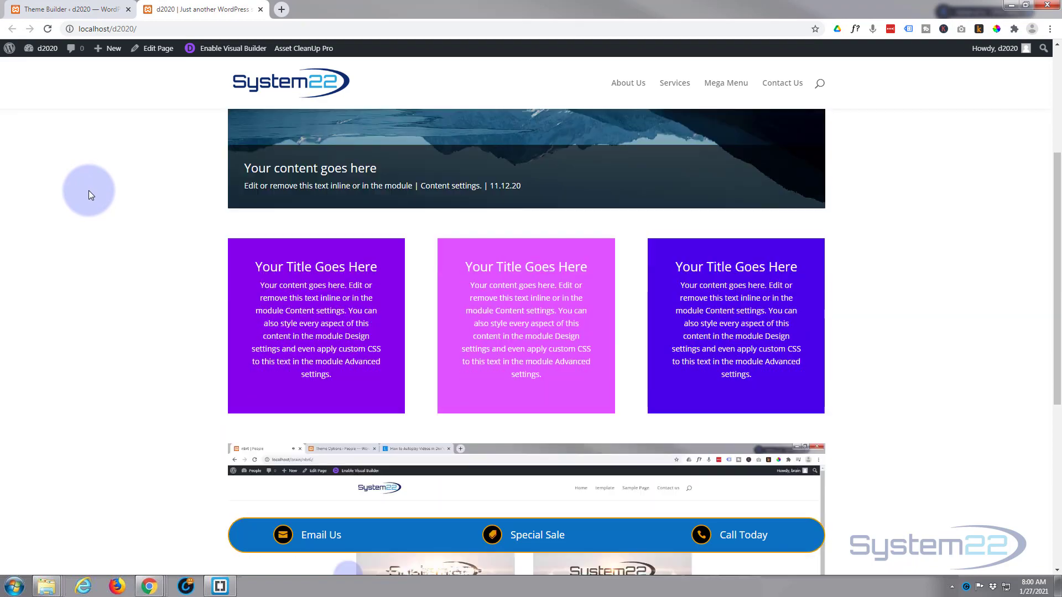
{"action": "scroll", "coordinate": [88, 190], "scroll_direction": "down", "scroll_amount": 6}
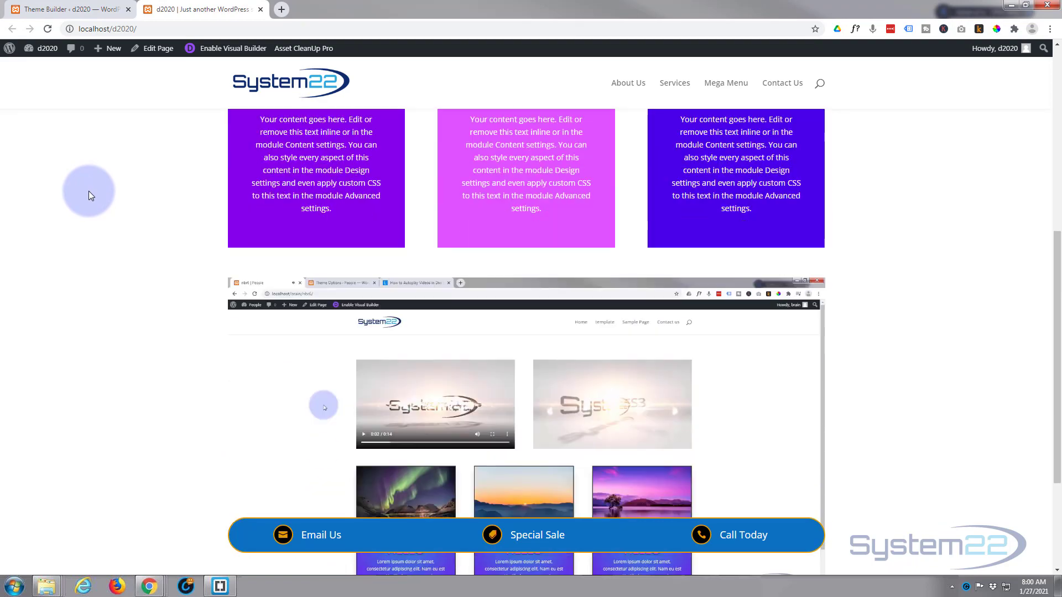
{"action": "scroll", "coordinate": [92, 198], "scroll_direction": "up", "scroll_amount": 7}
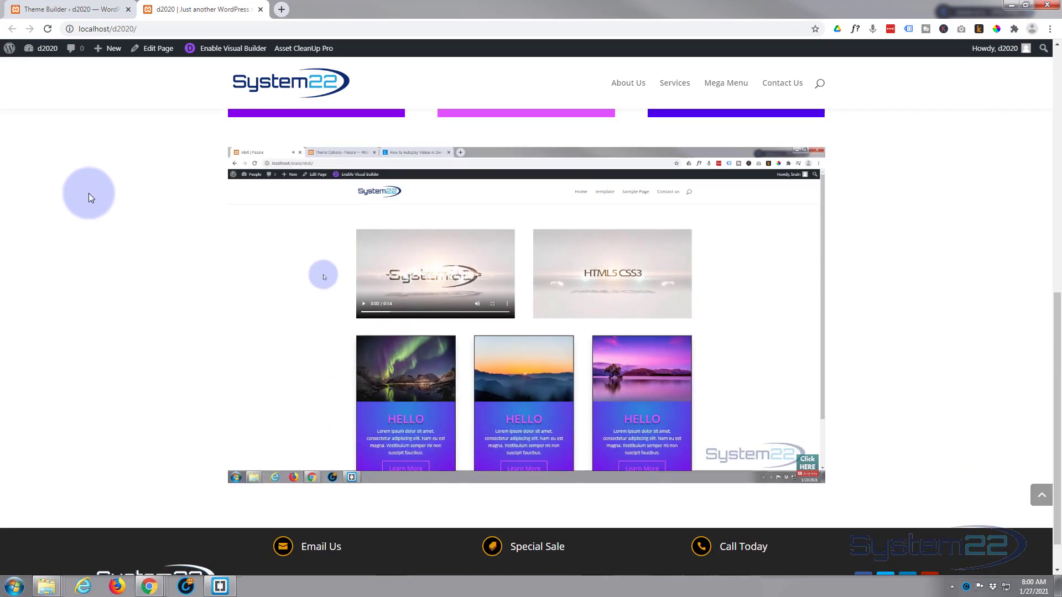
{"action": "scroll", "coordinate": [89, 195], "scroll_direction": "up", "scroll_amount": 4}
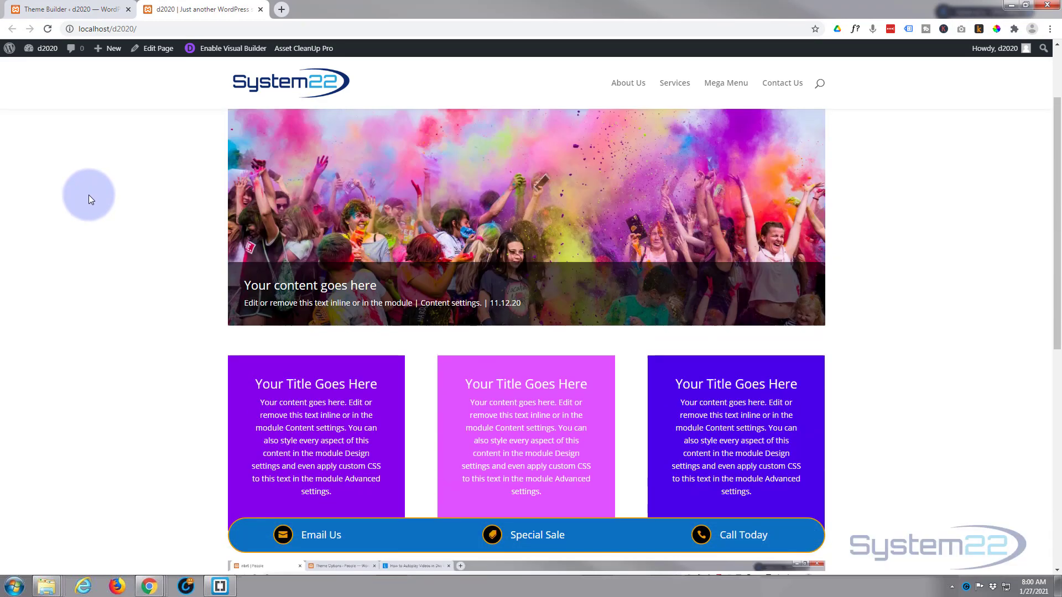
{"action": "scroll", "coordinate": [89, 195], "scroll_direction": "down", "scroll_amount": 4}
{"action": "scroll", "coordinate": [88, 194], "scroll_direction": "down", "scroll_amount": 4}
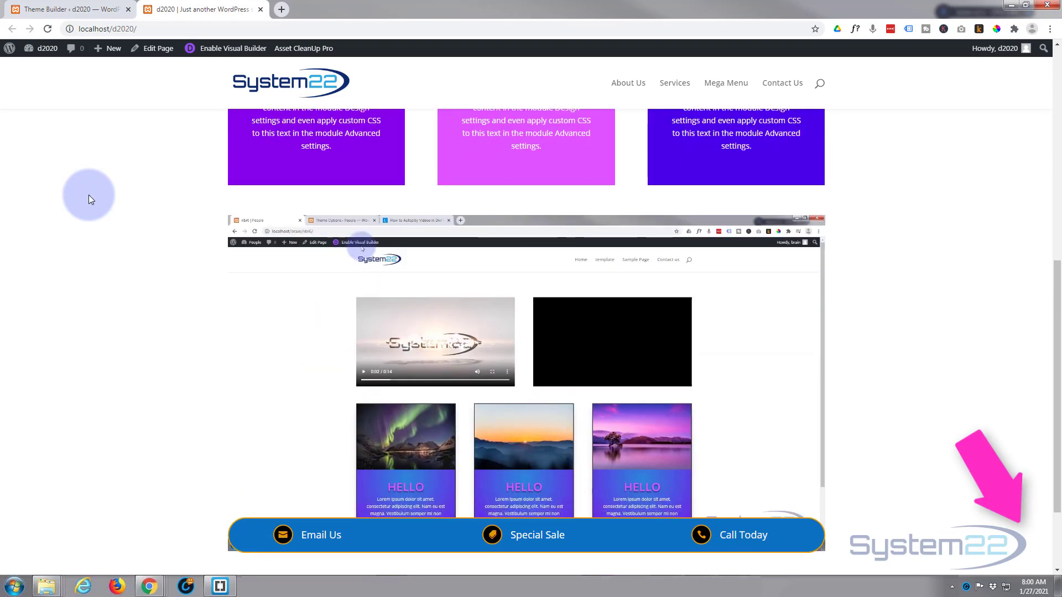
{"action": "scroll", "coordinate": [89, 194], "scroll_direction": "down", "scroll_amount": 2}
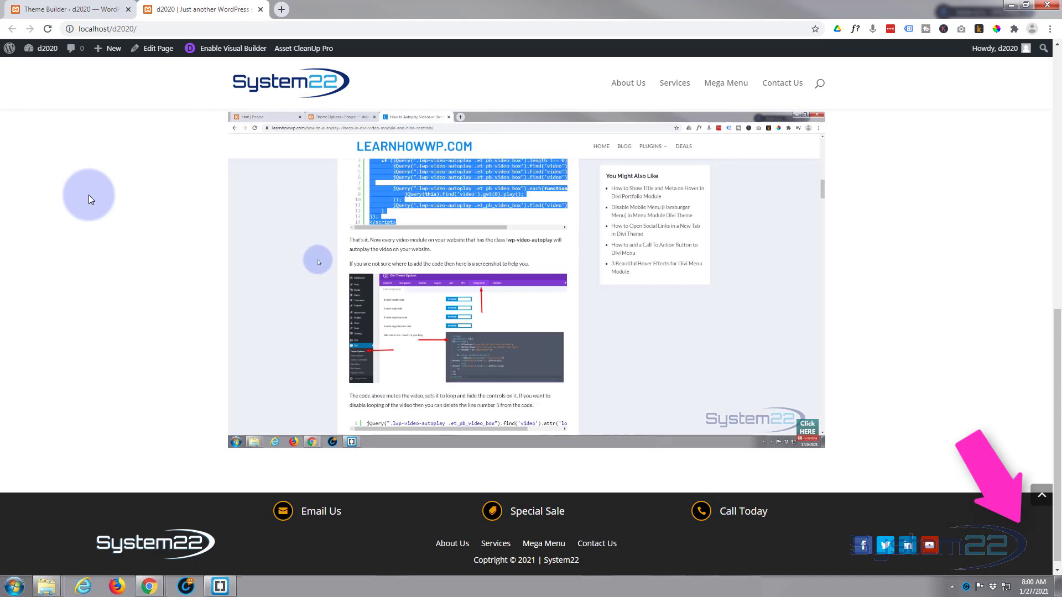
{"action": "scroll", "coordinate": [89, 195], "scroll_direction": "up", "scroll_amount": 2}
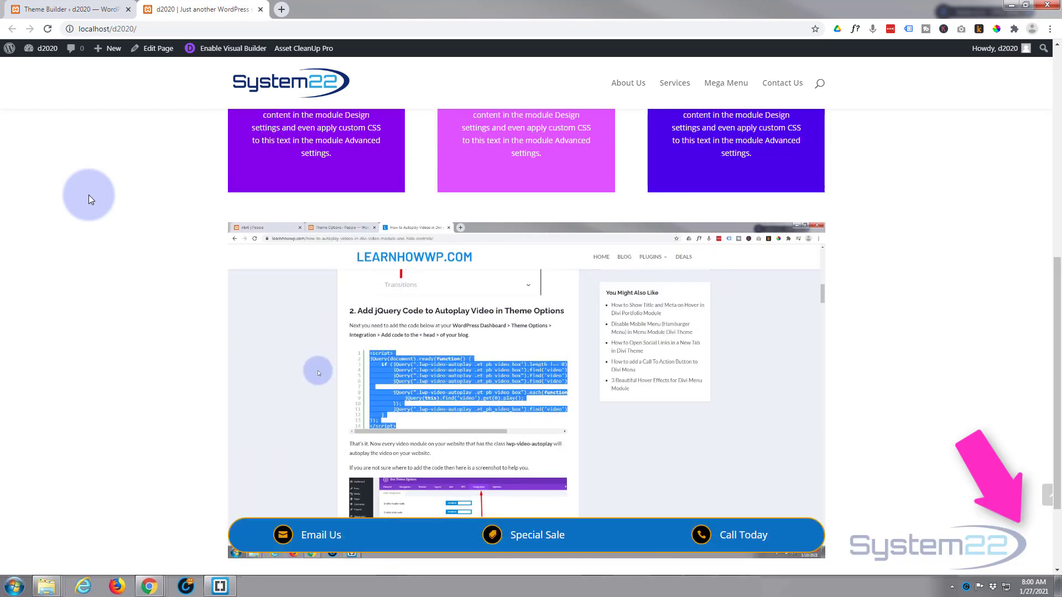
{"action": "scroll", "coordinate": [88, 194], "scroll_direction": "up", "scroll_amount": 3}
{"action": "scroll", "coordinate": [89, 195], "scroll_direction": "up", "scroll_amount": 5}
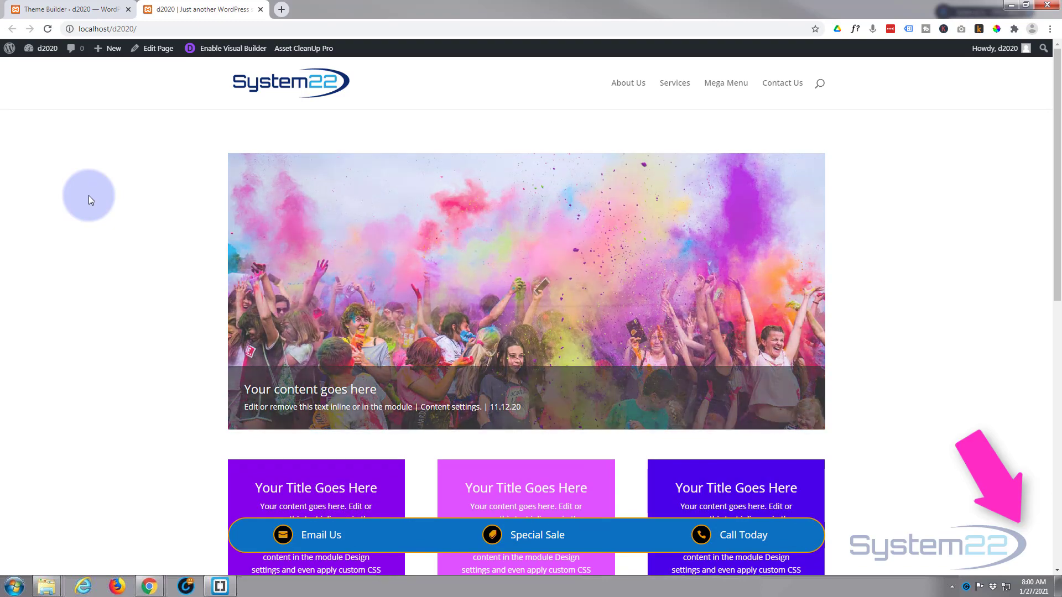
{"action": "scroll", "coordinate": [88, 195], "scroll_direction": "down", "scroll_amount": 6}
{"action": "scroll", "coordinate": [89, 195], "scroll_direction": "down", "scroll_amount": 3}
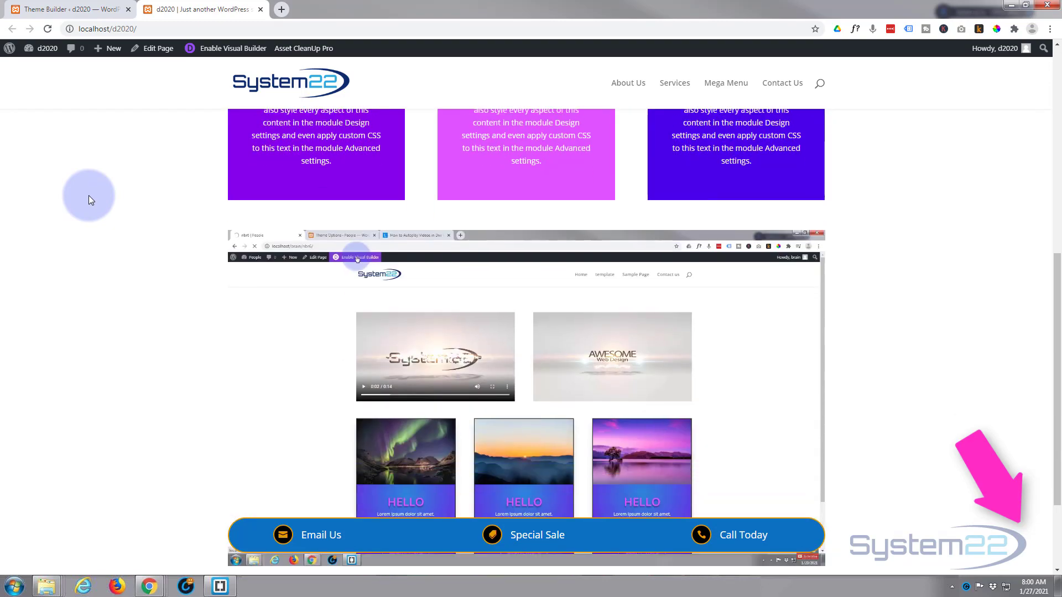